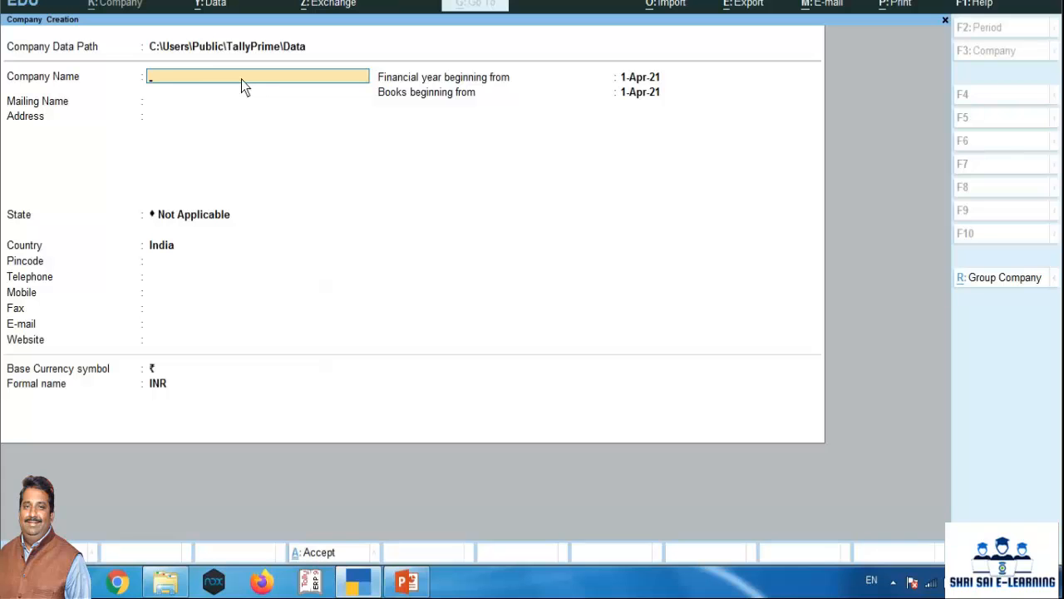
# Enter Mohit Company as the new company's name and keep the same mailing name
pyautogui.write('Mohit Company')
pyautogui.press('Return')
# Enter the company's city as its address, set the state to Maharashtra, leave the contact fields blank, and create the company
pyautogui.press('Return')
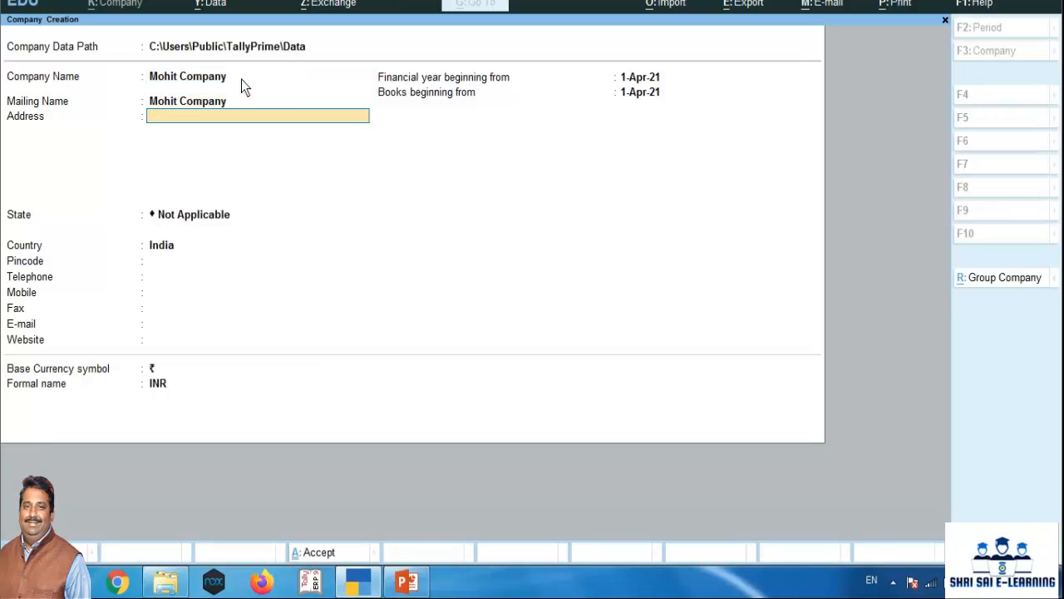
pyautogui.write('Kolhapur')
pyautogui.press('Return')
pyautogui.press('Return')
pyautogui.write('Maha')
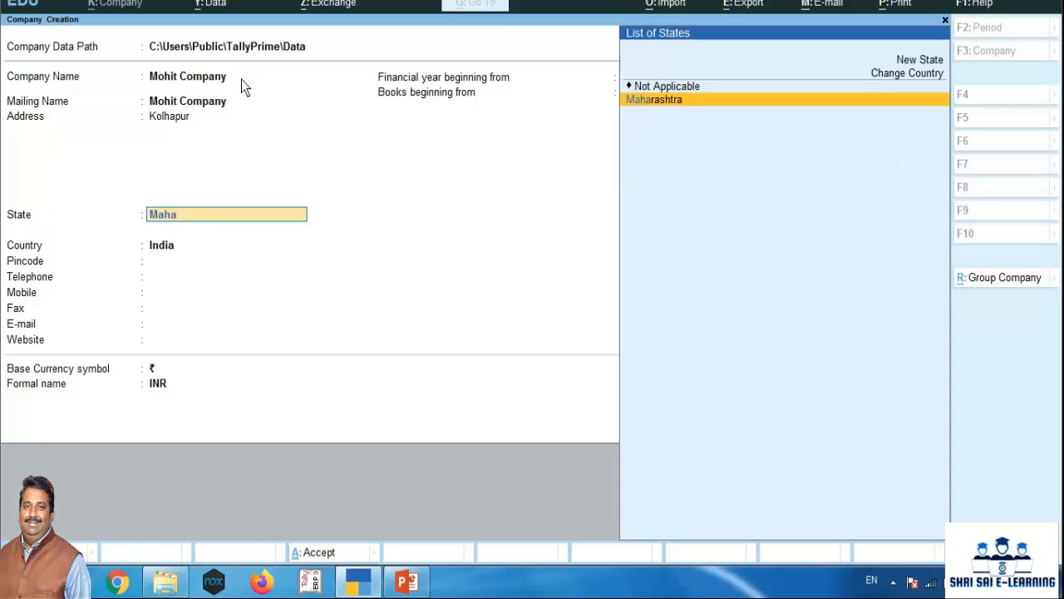
pyautogui.press('Return')
pyautogui.press('Return')
pyautogui.press('Return')
pyautogui.press('Return')
pyautogui.press('Return')
pyautogui.press('Return')
pyautogui.press('Return')
pyautogui.press('Return')
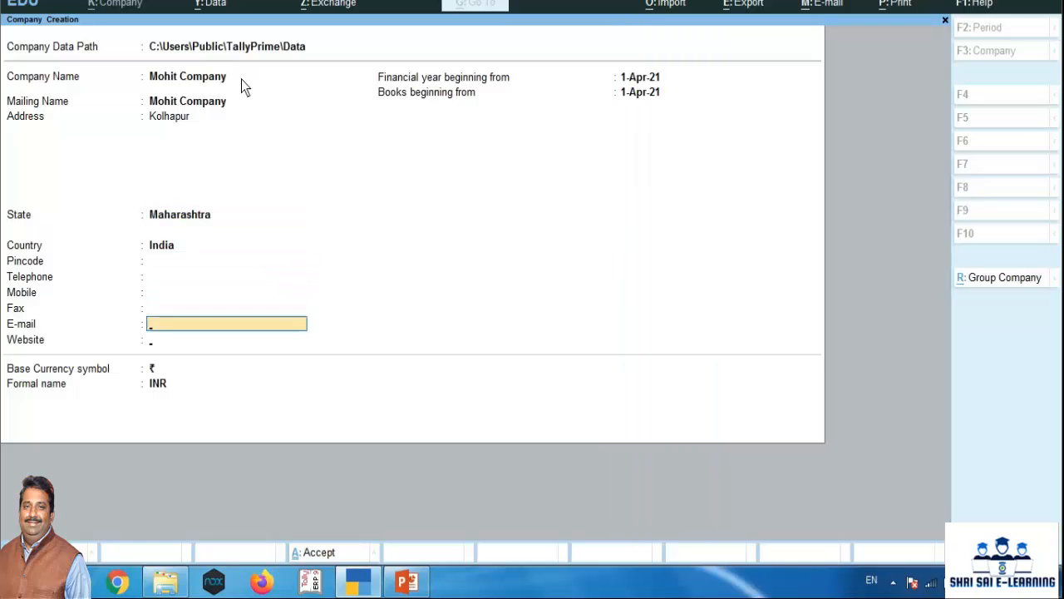
pyautogui.press('Return')
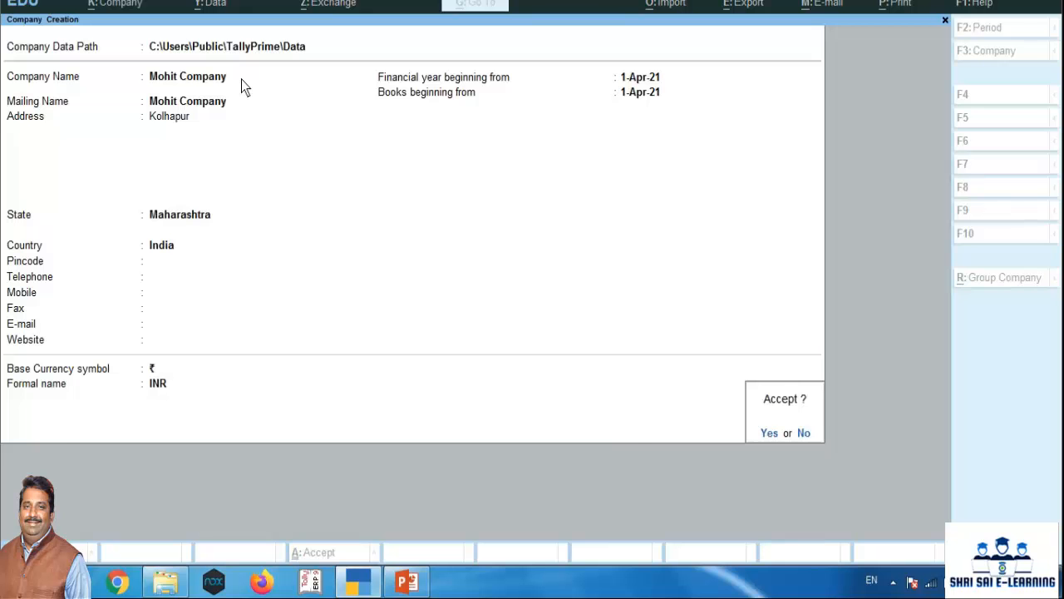
pyautogui.press('Return')
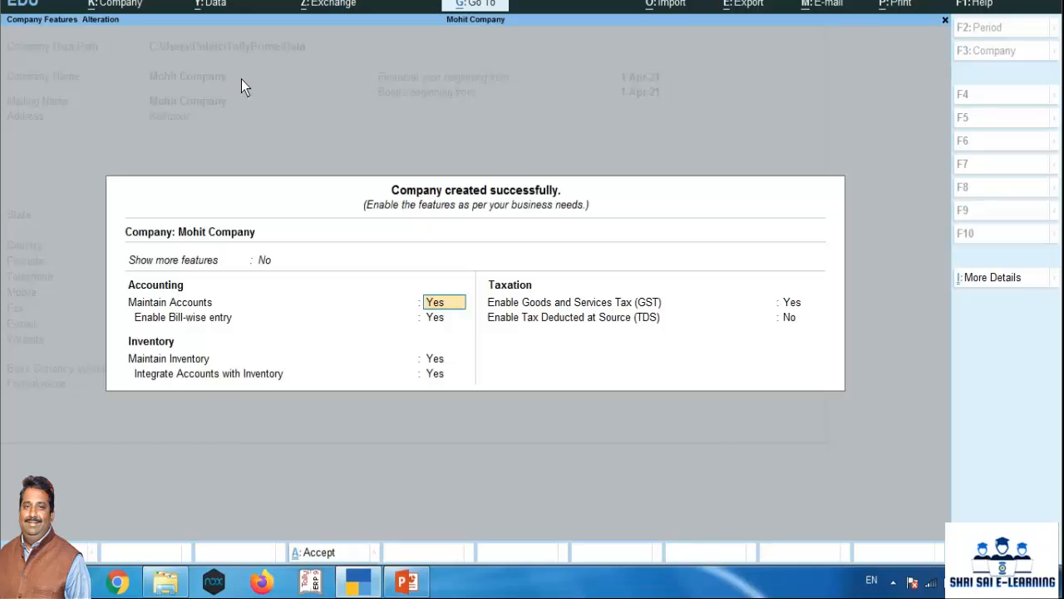
# Leave the company features at their defaults and return to the Gateway of Tally
pyautogui.press('BackSpace')
pyautogui.press('Escape')
pyautogui.press('Return')
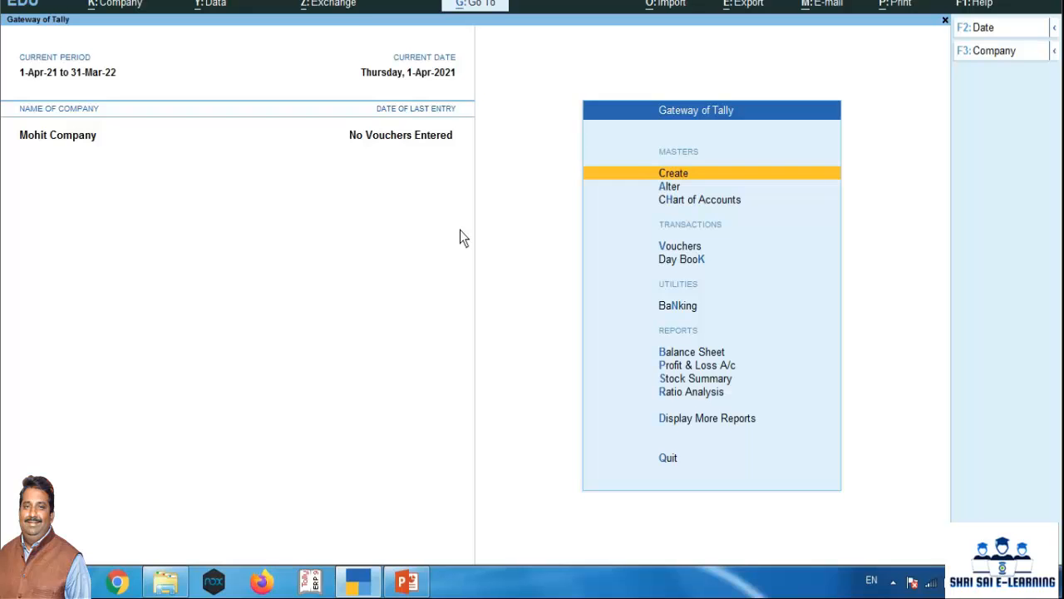
# Start creating an accounting ledger master and name it Capital A/c, without an alias
pyautogui.press('Return')
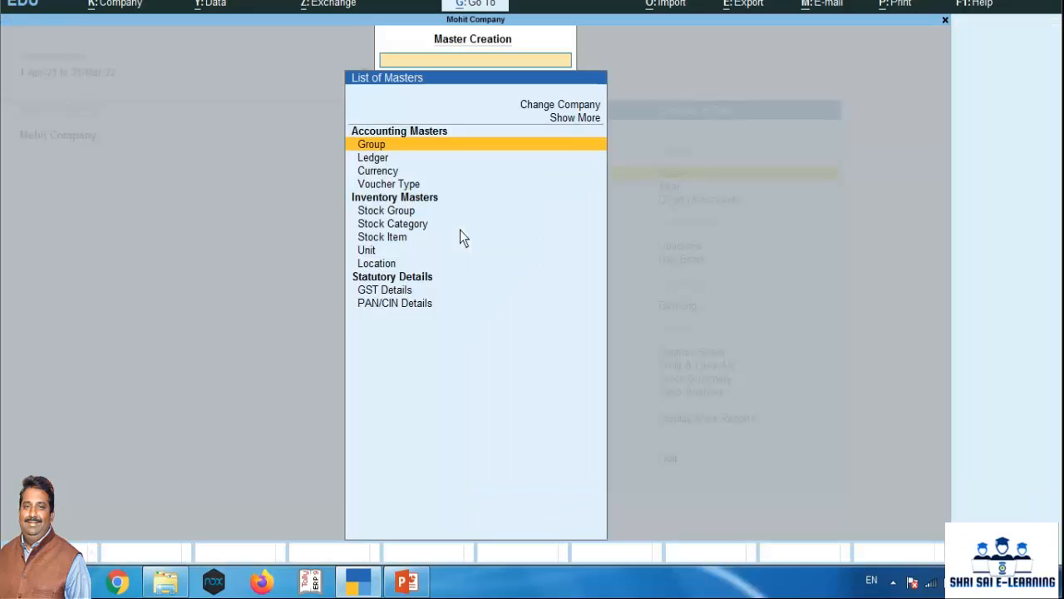
pyautogui.press('Down')
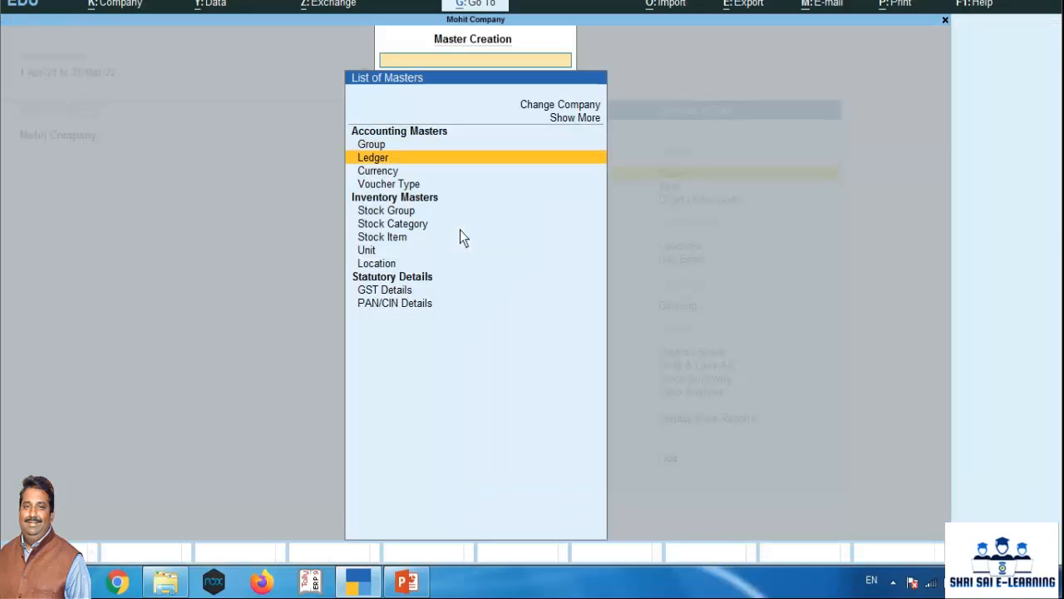
pyautogui.press('Return')
pyautogui.write('C')
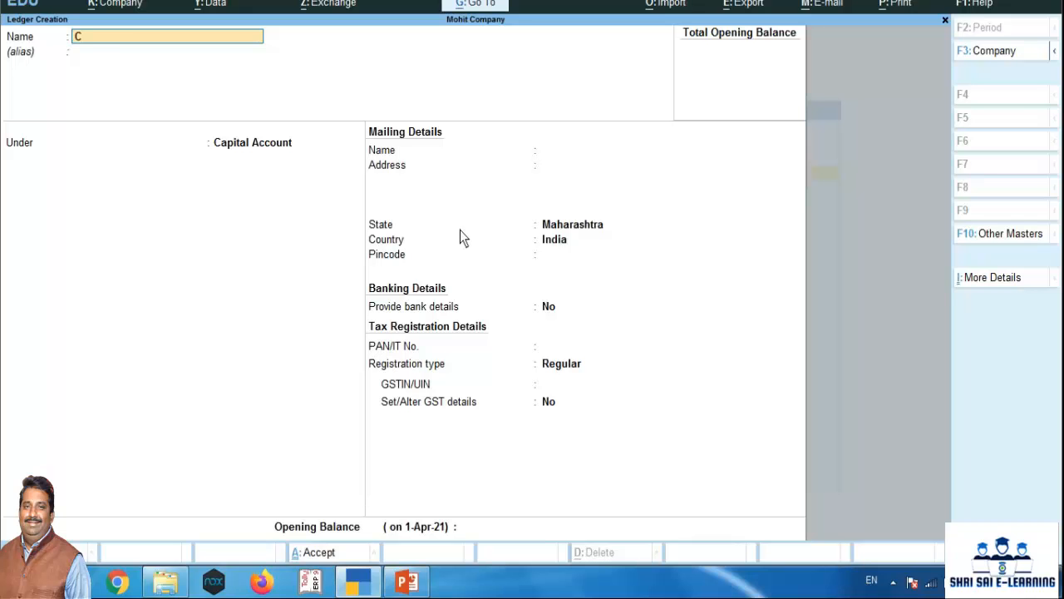
pyautogui.write('apital A/c')
pyautogui.press('Return')
# Group the Capital A/c ledger under Capital Account, keep the Regular registration type and other defaults, and save it
pyautogui.press('Return')
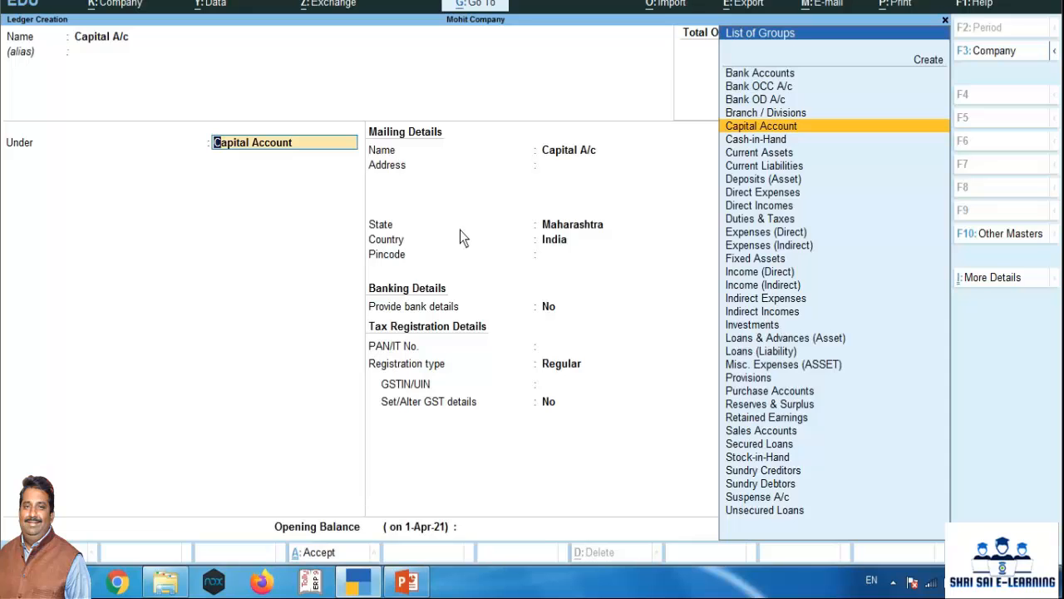
pyautogui.press('Return')
pyautogui.press('Return')
pyautogui.press('Return')
pyautogui.press('Return')
pyautogui.press('Return')
pyautogui.press('Return')
pyautogui.press('Return')
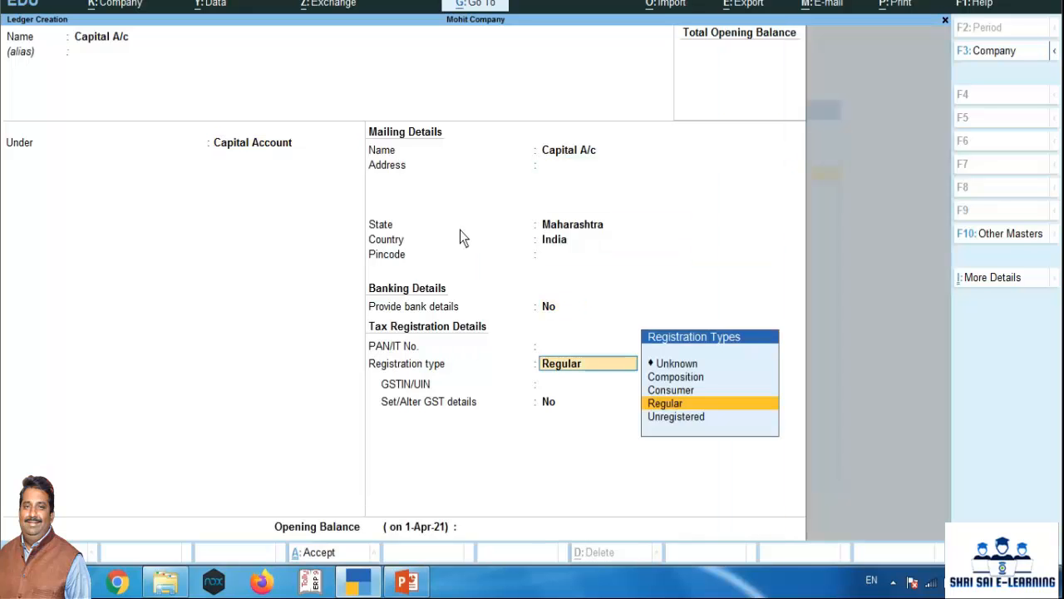
pyautogui.press('Return')
pyautogui.press('Return')
pyautogui.press('Return')
pyautogui.press('Return')
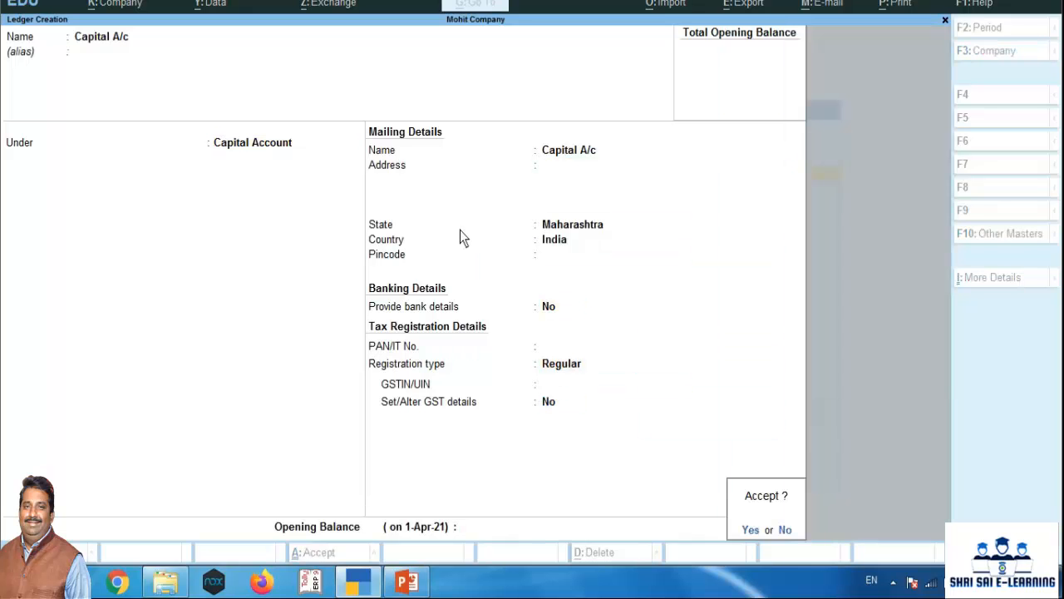
pyautogui.press('Return')
# Name the next ledger Hdfc Bank Current A/c and group it under Bank Accounts
pyautogui.write('Hdf')
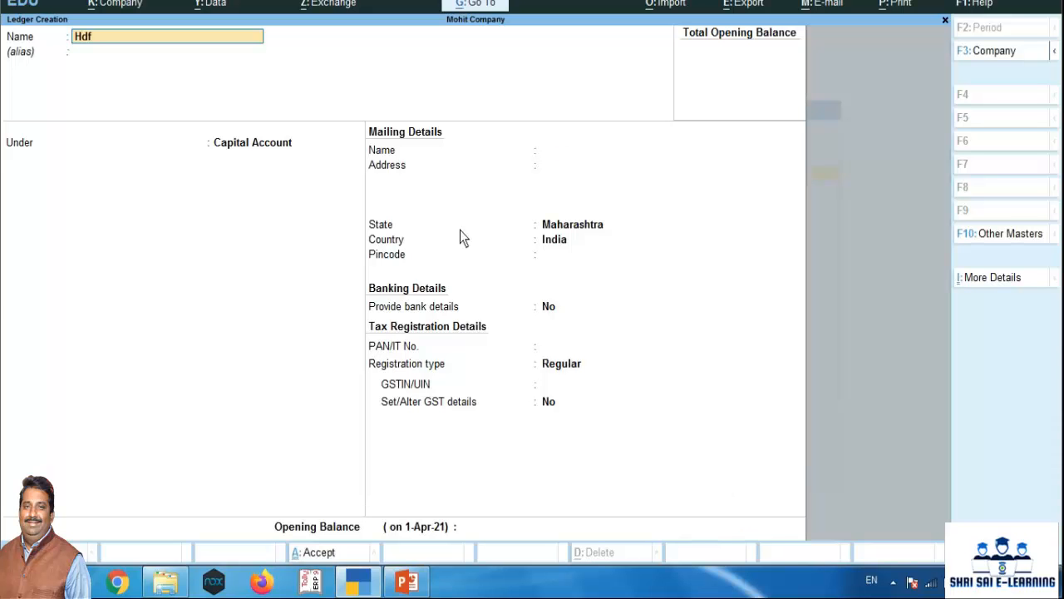
pyautogui.write('c Bank Current a/c')
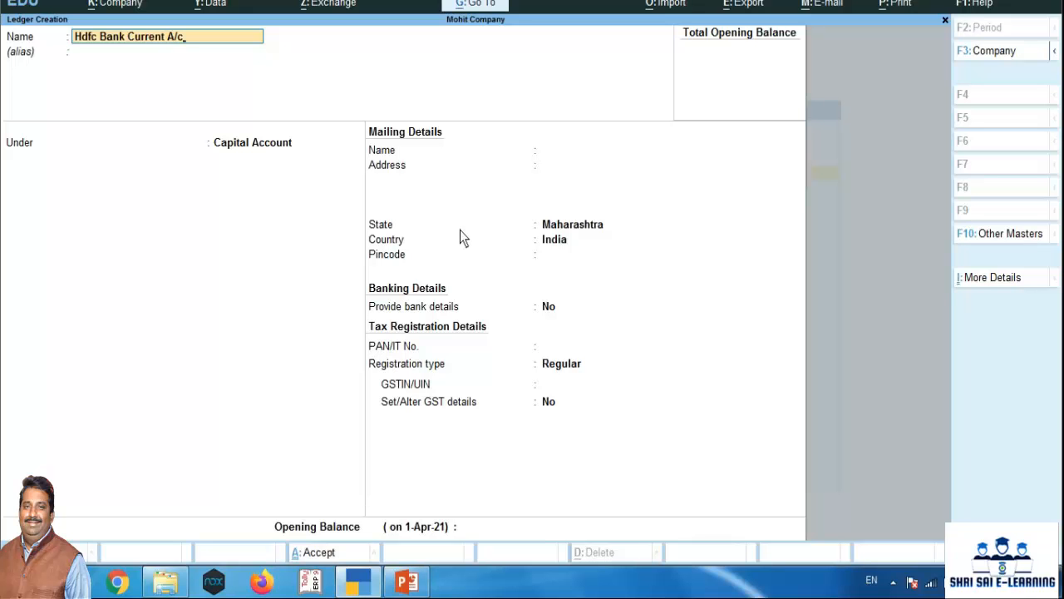
pyautogui.press('Return')
pyautogui.write('Ban')
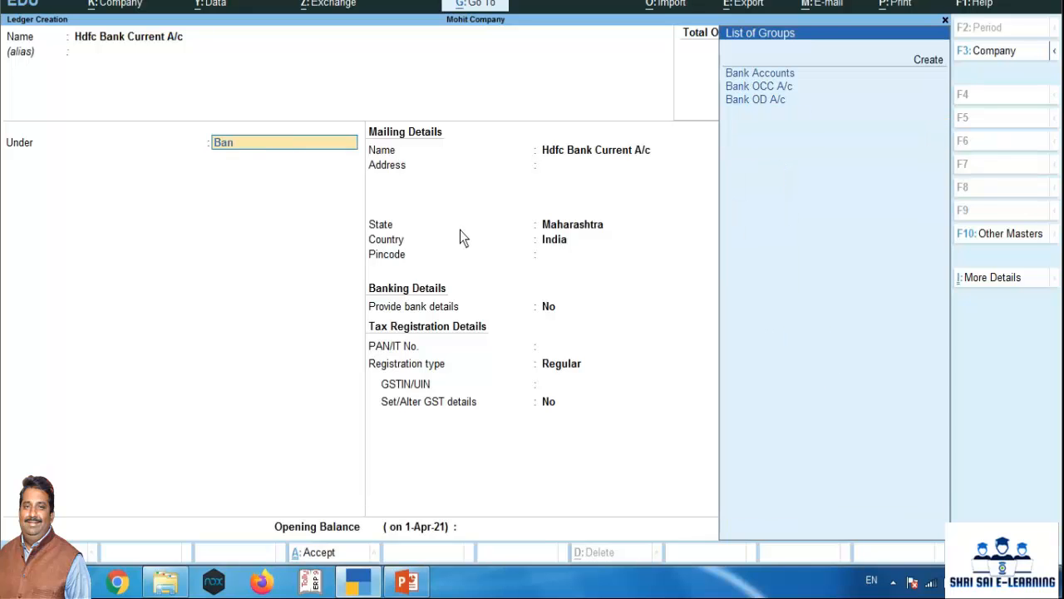
pyautogui.press('Return')
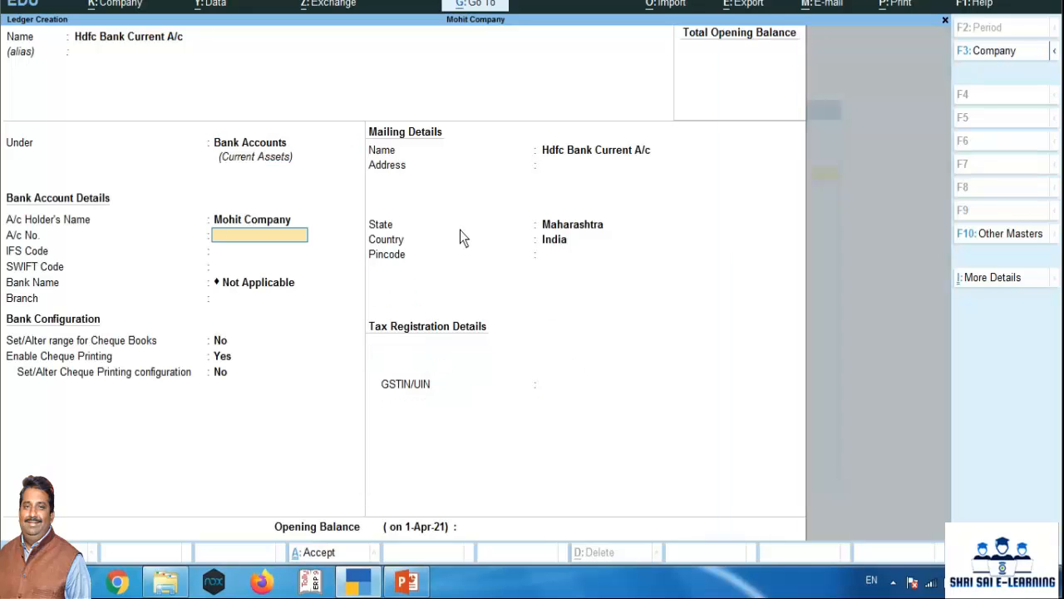
# Keep the bank ledger's default account and cheque settings, leave the GSTIN/UIN blank, and save the ledger
pyautogui.press('Return')
pyautogui.press('Return')
pyautogui.press('Return')
pyautogui.press('Return')
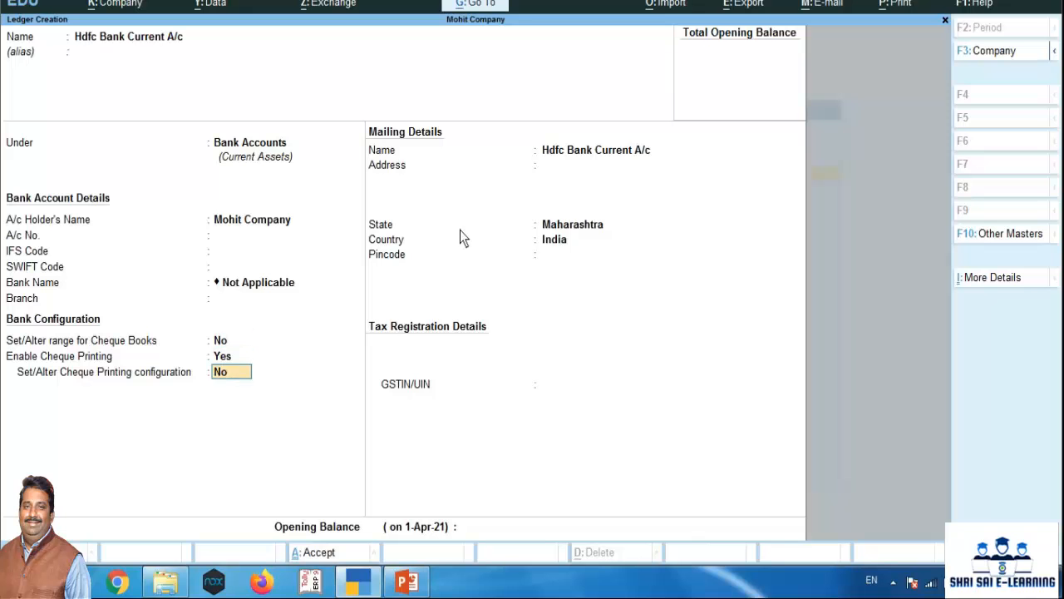
pyautogui.press('Return')
pyautogui.press('Return')
pyautogui.press('Return')
pyautogui.press('Return')
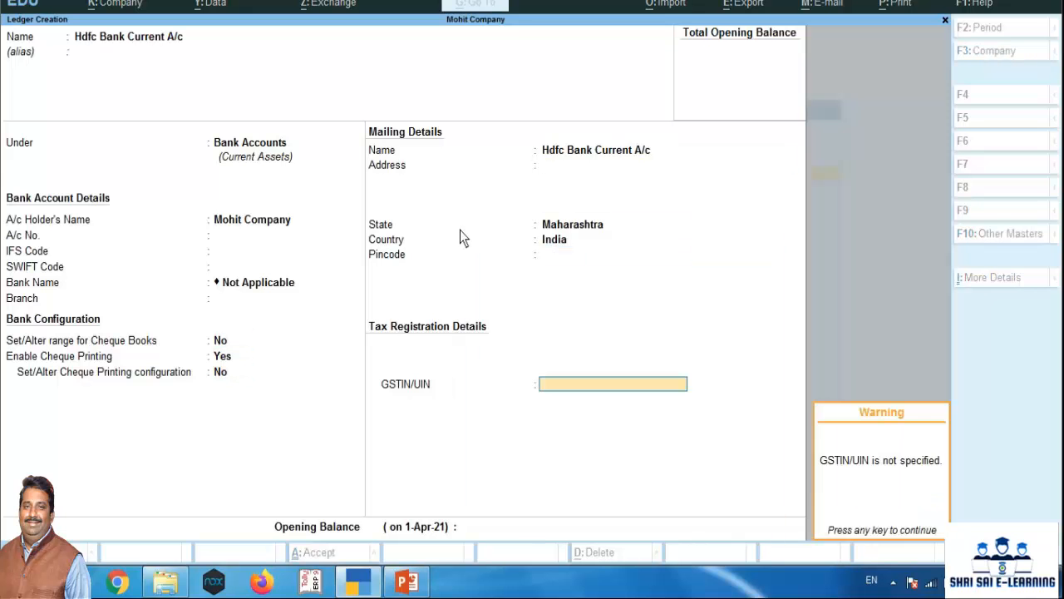
pyautogui.press('Return')
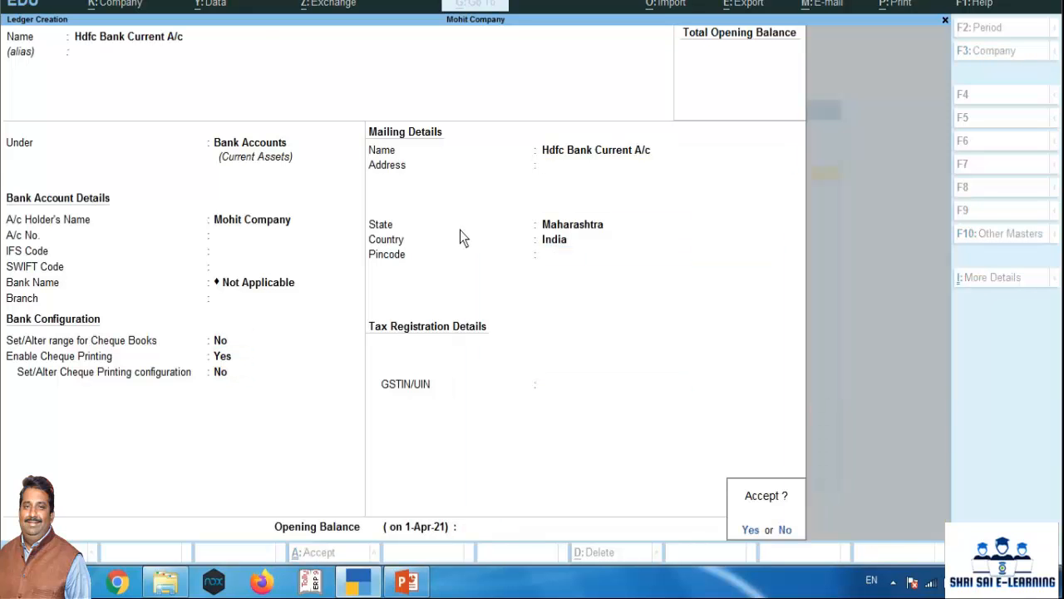
pyautogui.press('Return')
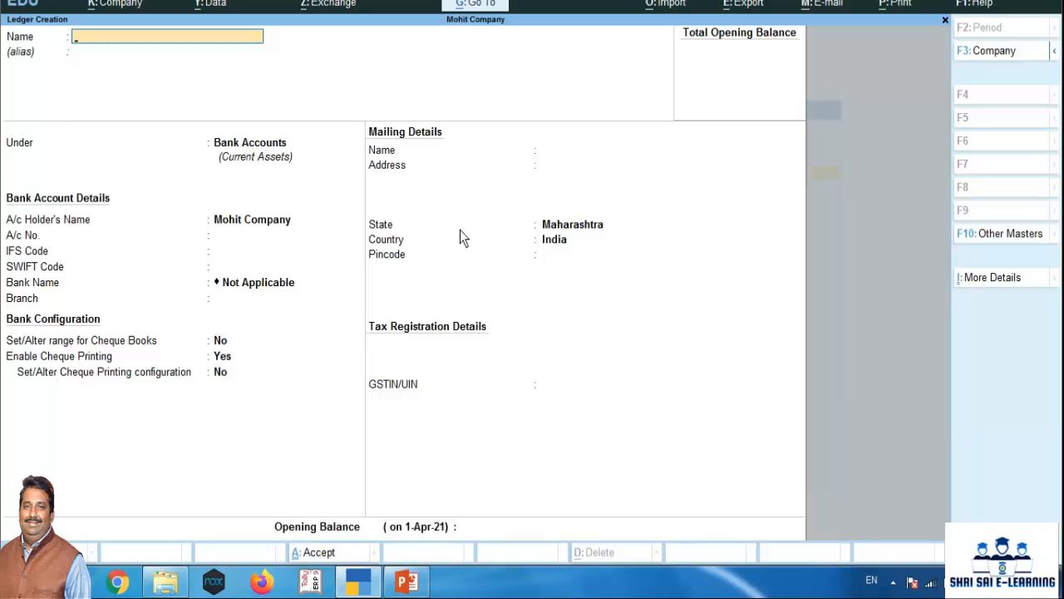
# Create a ledger named Purchased Goods A/c under Purchase Accounts, with ledger type Not Applicable and the other defaults kept
pyautogui.write('Purchased Goods A/c')
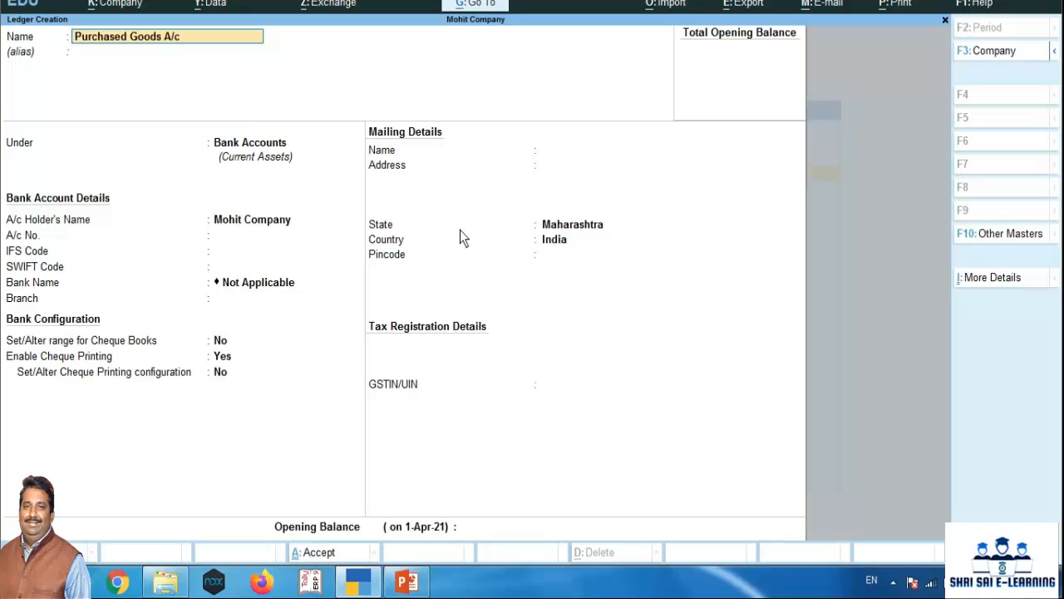
pyautogui.press('Return')
pyautogui.write('Pu')
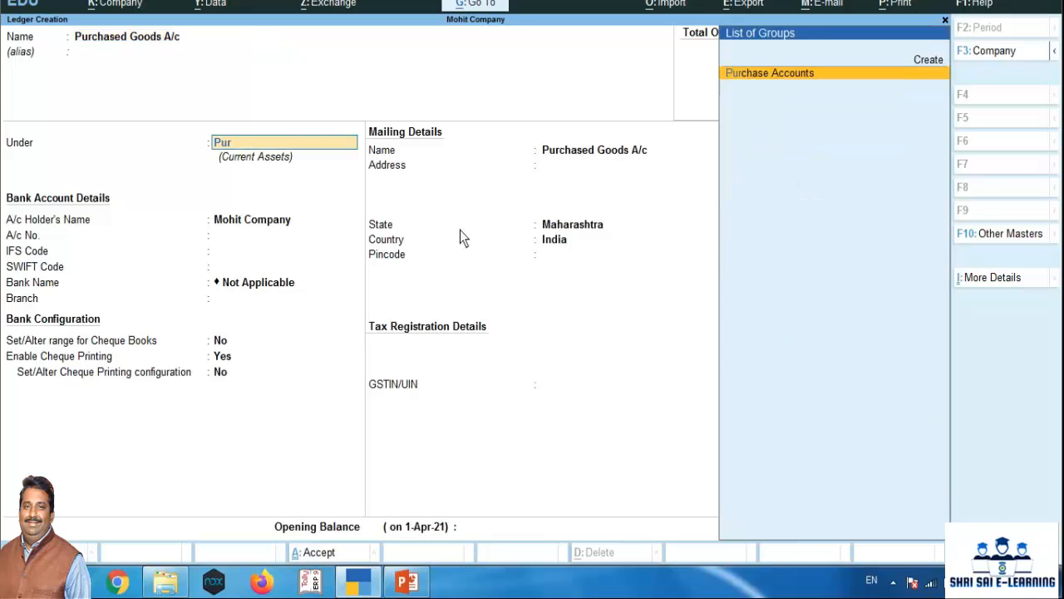
pyautogui.write('r')
pyautogui.press('Return')
pyautogui.press('Return')
pyautogui.press('Return')
pyautogui.press('Return')
pyautogui.press('Return')
pyautogui.press('Return')
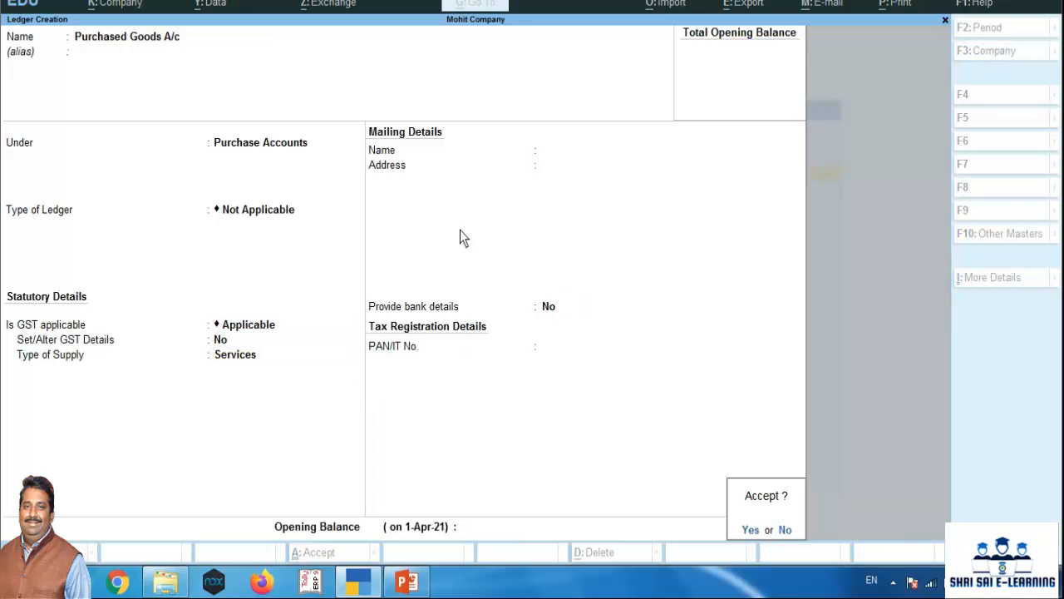
pyautogui.press('Return')
# Create a ledger named Sold Goodsa/c under Sales Accounts, with ledger type Not Applicable and no opening balance
pyautogui.write('Sold')
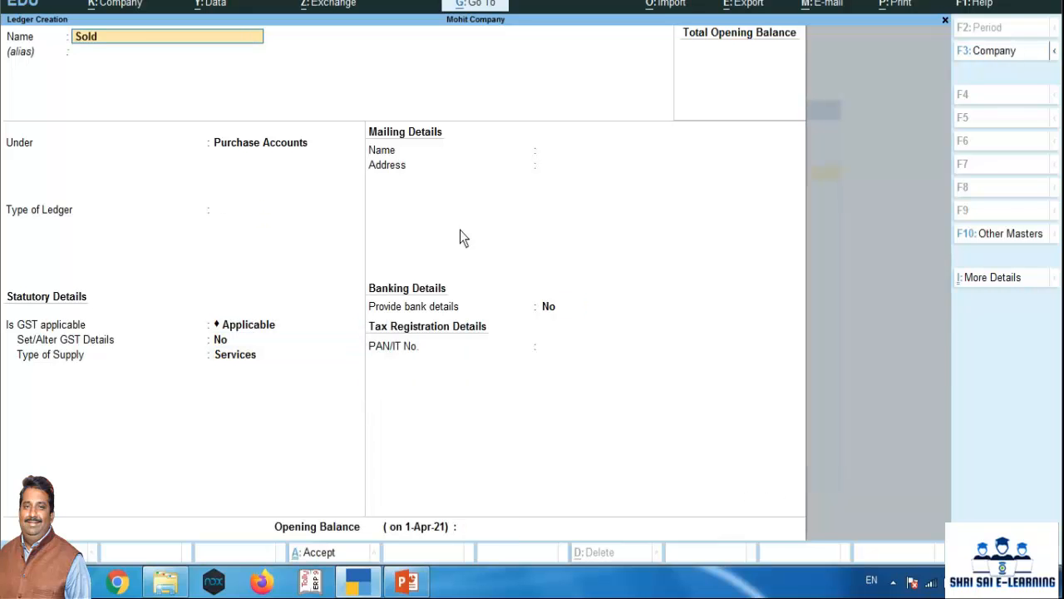
pyautogui.write(' Goodsa/c')
pyautogui.press('Return')
pyautogui.press('Return')
pyautogui.write('Sale')
pyautogui.press('Return')
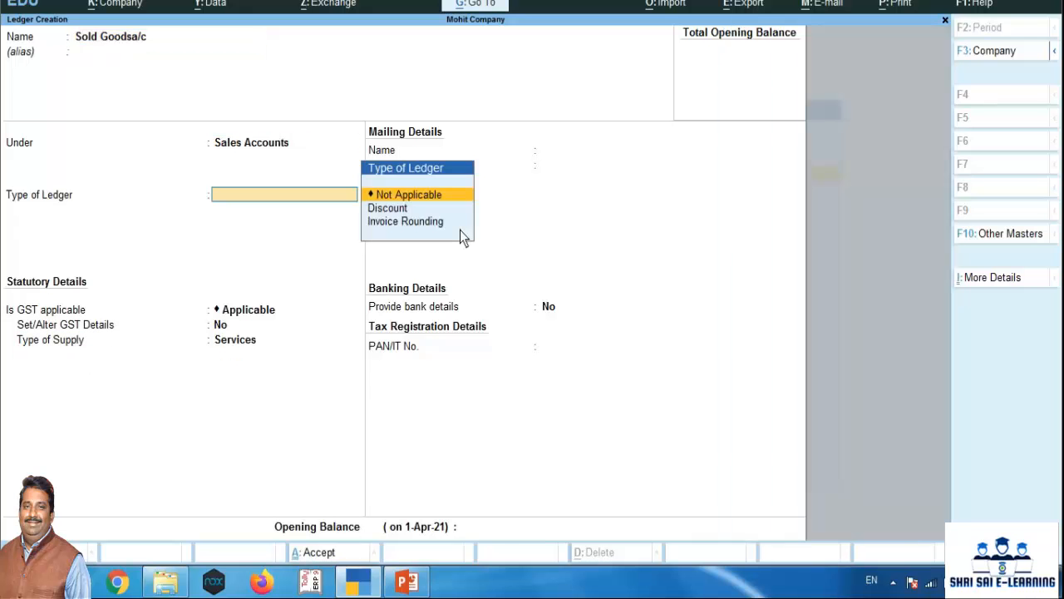
pyautogui.press('Return')
pyautogui.press('Return')
pyautogui.press('Return')
pyautogui.press('Return')
pyautogui.press('Return')
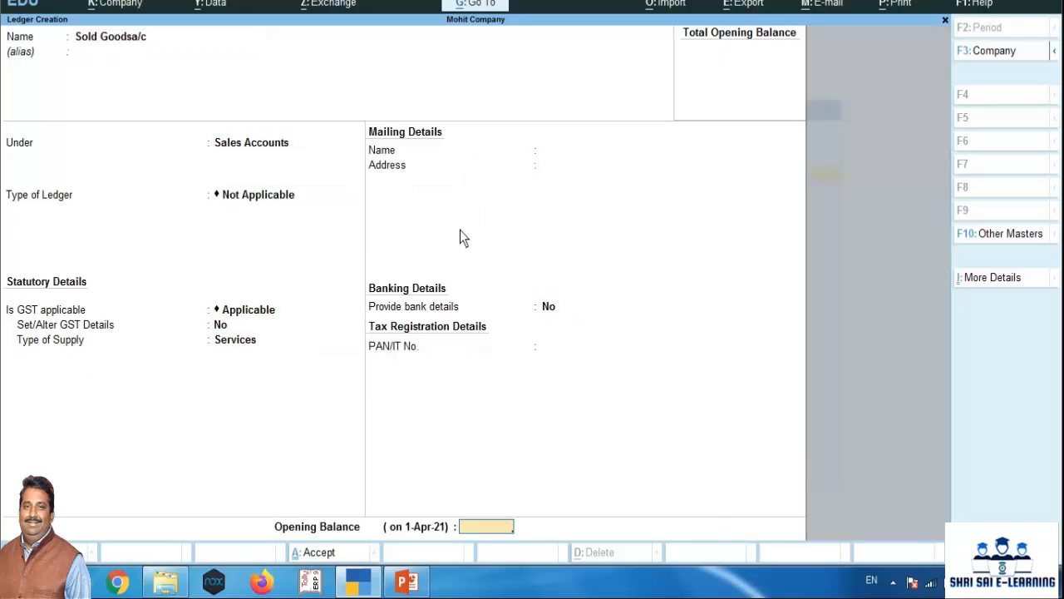
pyautogui.press('Return')
pyautogui.press('Return')
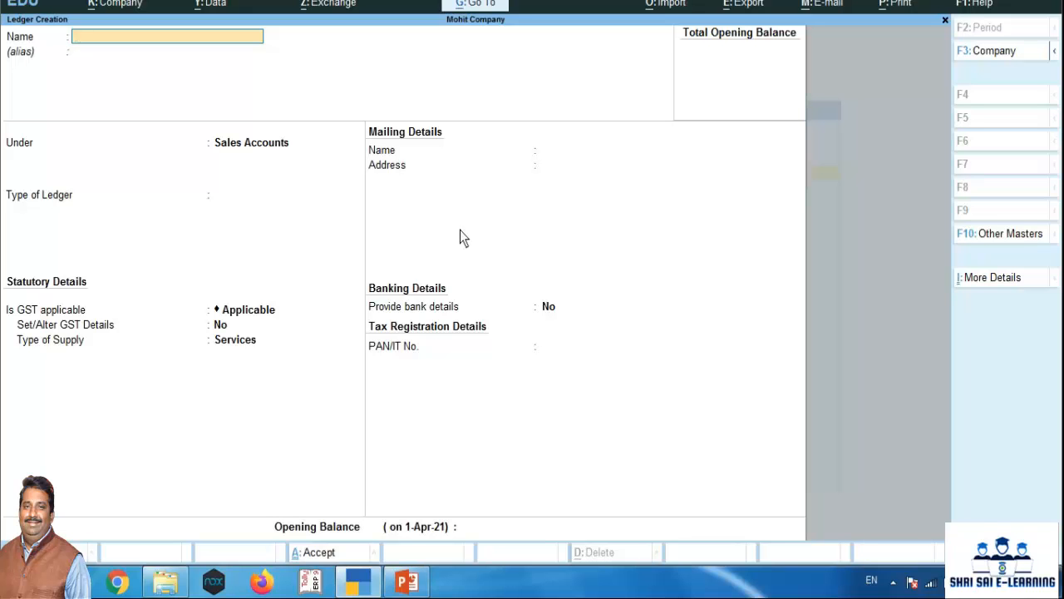
# Create a ledger named Stationery A/c under Indirect Expenses, keeping the default ledger type and GST settings
pyautogui.write('Stationery A/c')
pyautogui.press('Return')
pyautogui.press('Return')
pyautogui.write('Ind')
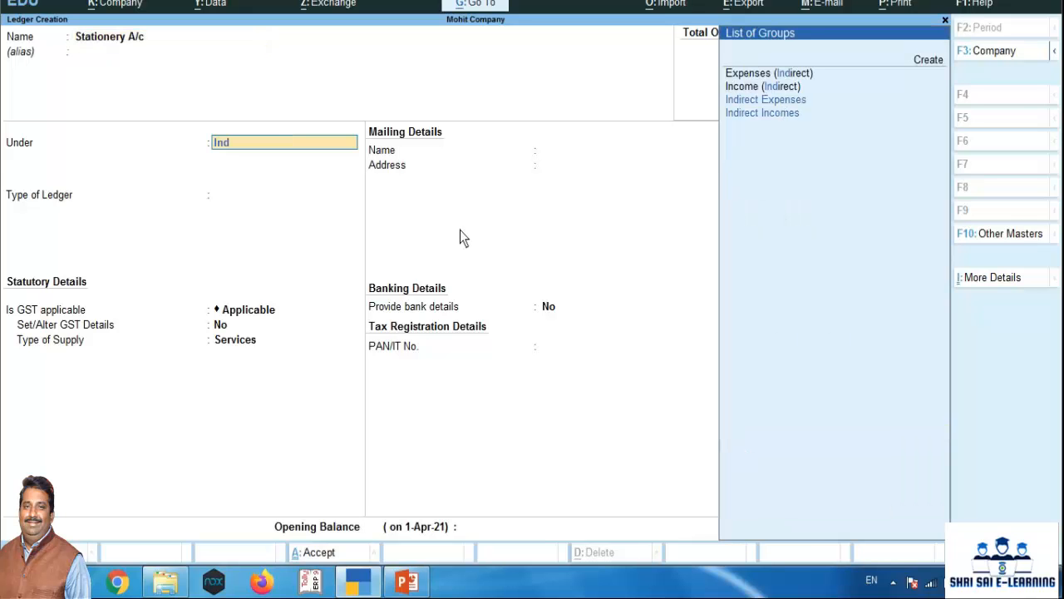
pyautogui.write('ire')
pyautogui.press('Return')
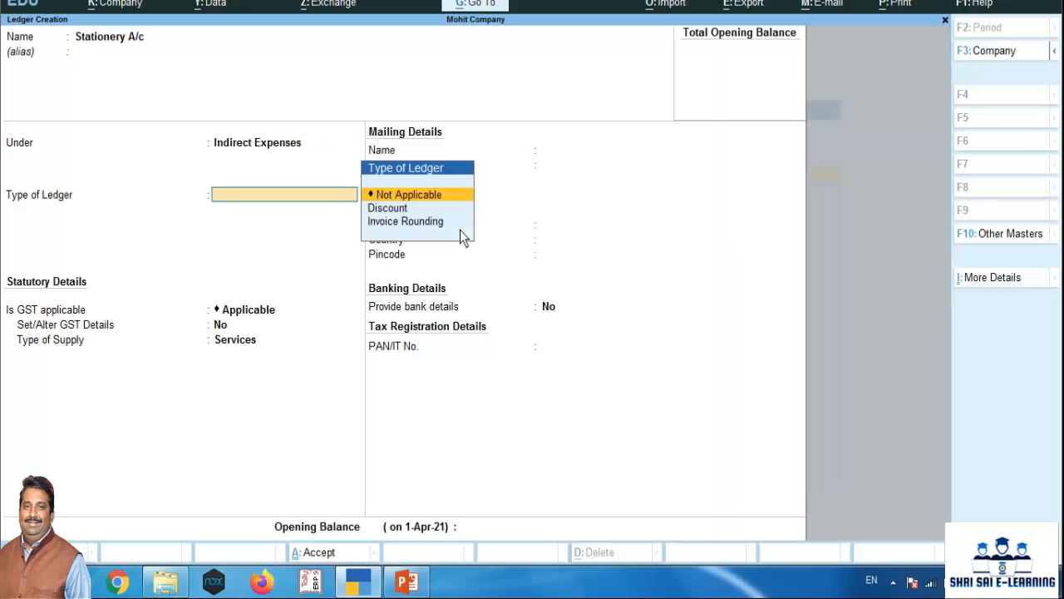
pyautogui.press('Return')
pyautogui.press('Return')
pyautogui.press('Return')
pyautogui.press('Return')
pyautogui.press('Return')
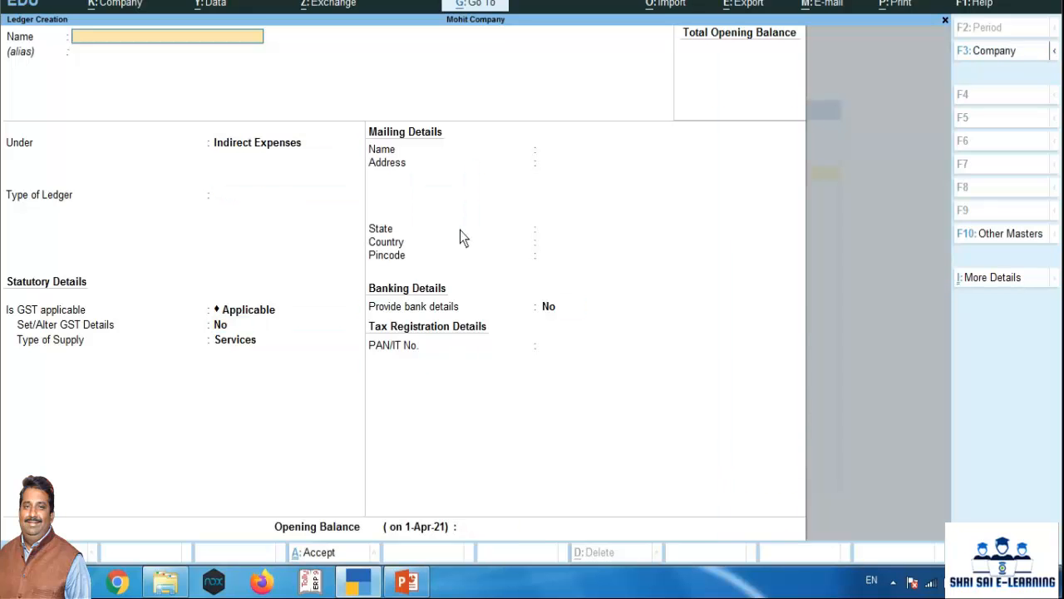
# Create a ledger named Commission Received A/c under Indirect Incomes, with ledger type Not Applicable and the other defaults kept
pyautogui.write('Commission Received A/c')
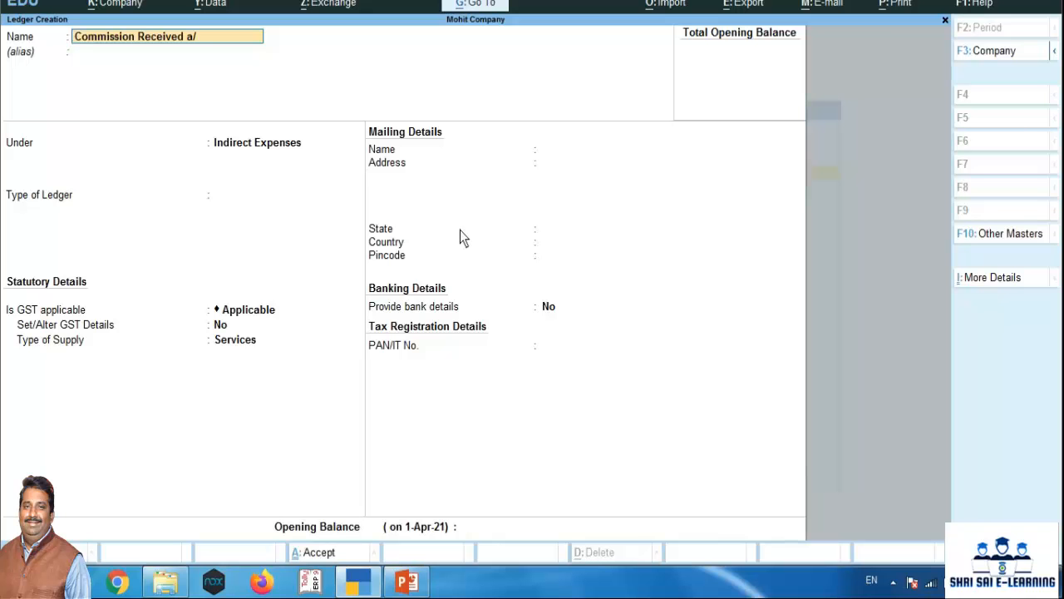
pyautogui.press('Return')
pyautogui.press('Return')
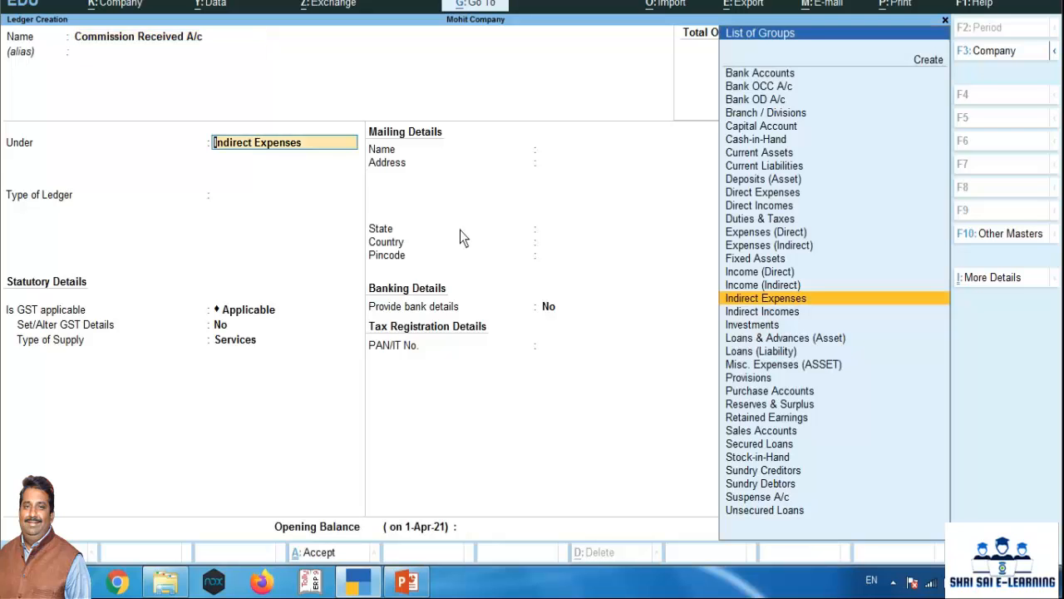
pyautogui.press('Down')
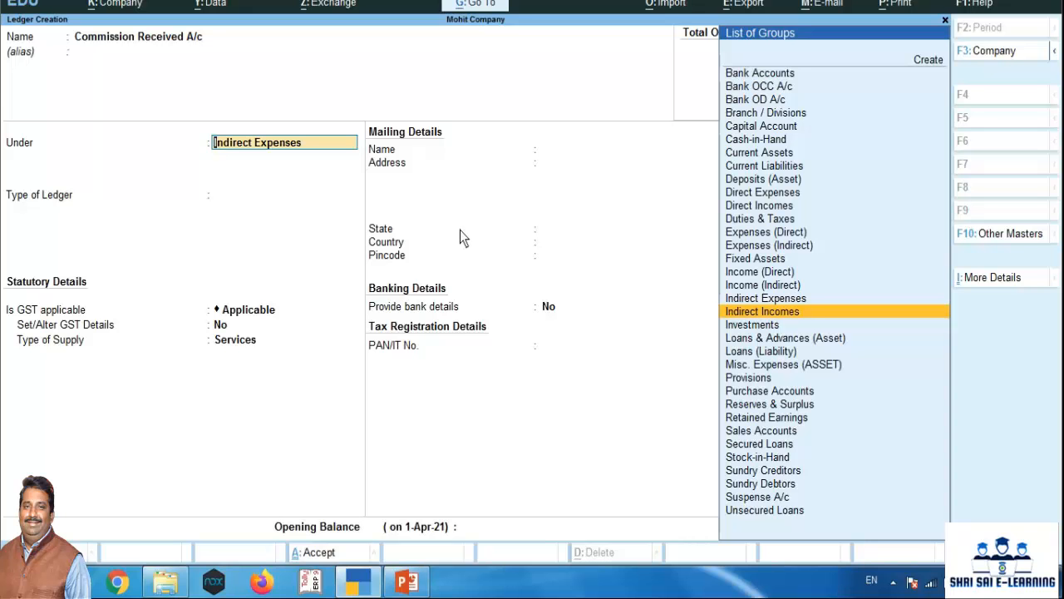
pyautogui.press('Return')
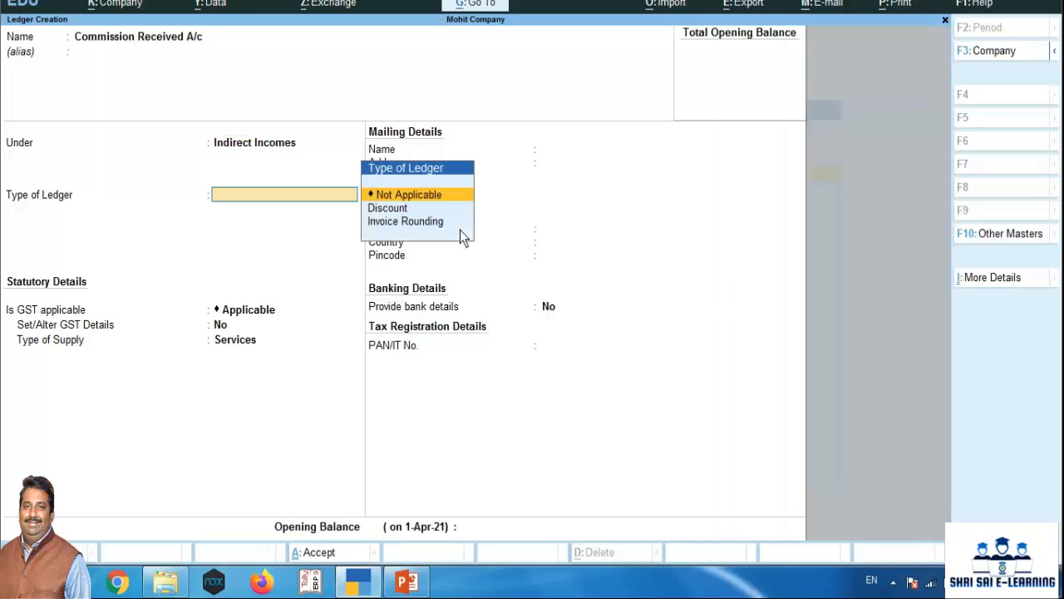
pyautogui.press('Return')
pyautogui.press('Return')
pyautogui.press('Return')
pyautogui.press('Return')
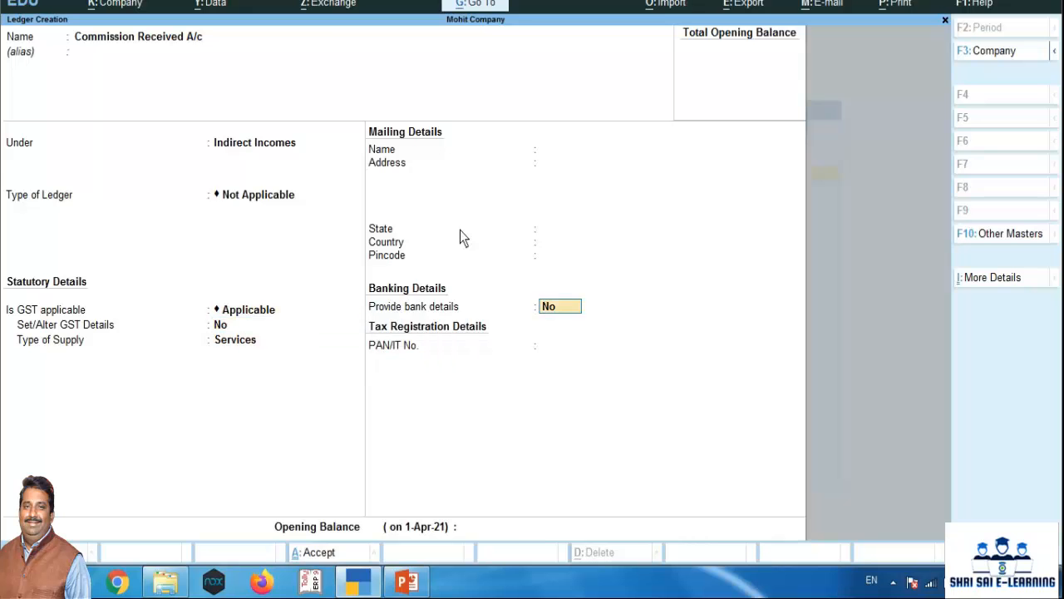
pyautogui.press('Return')
pyautogui.press('Return')
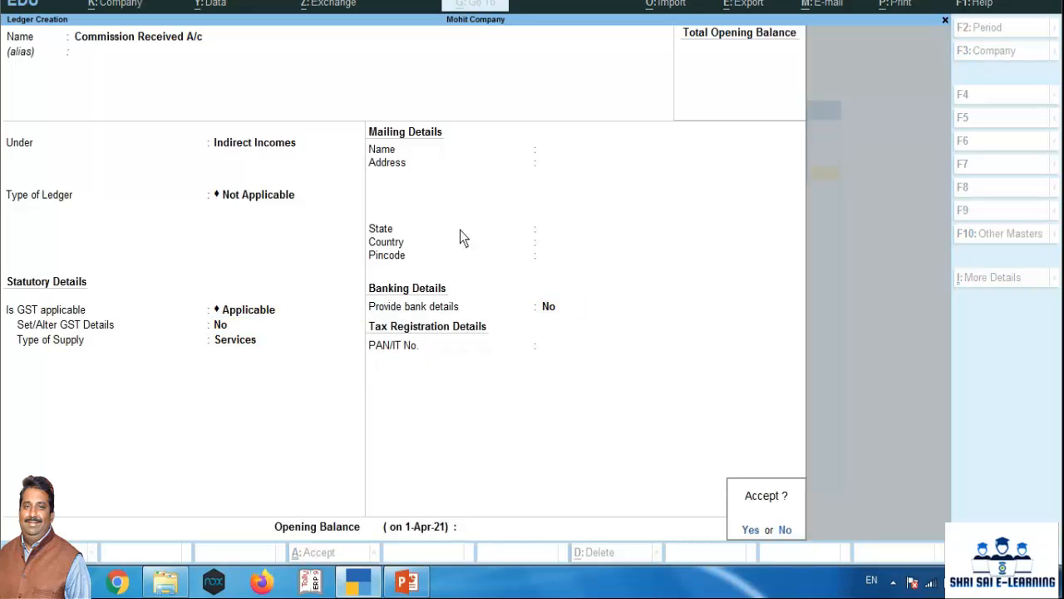
pyautogui.press('Return')
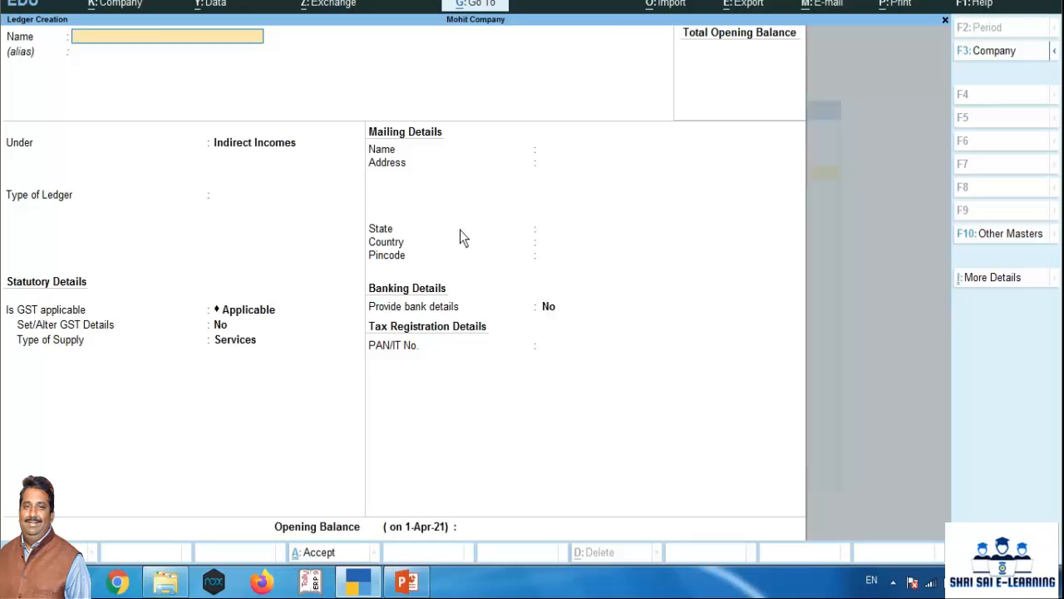
# Leave ledger creation and open a new Receipt voucher
pyautogui.press('Escape')
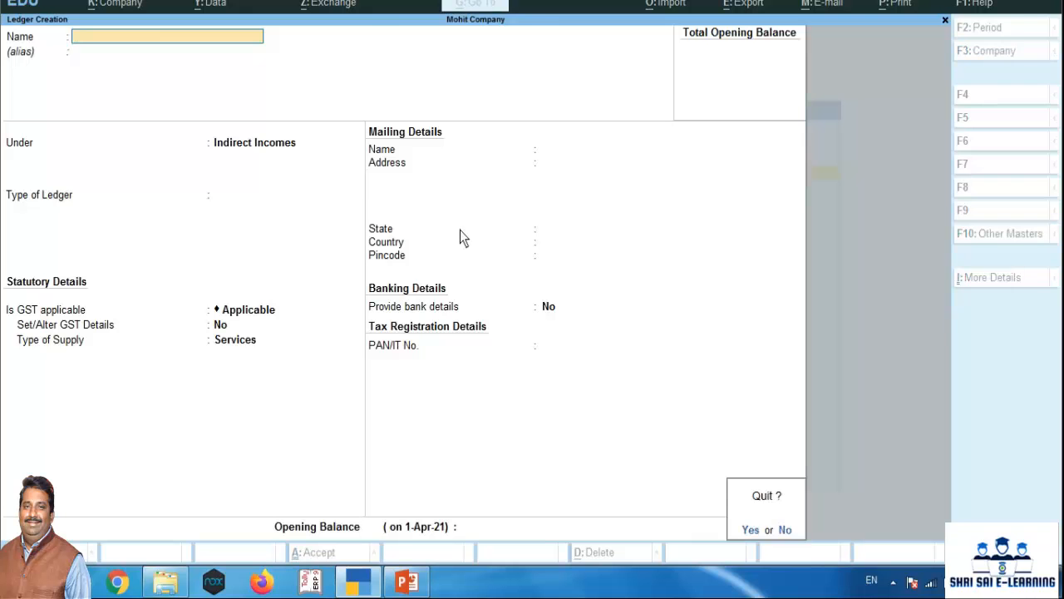
pyautogui.press('Return')
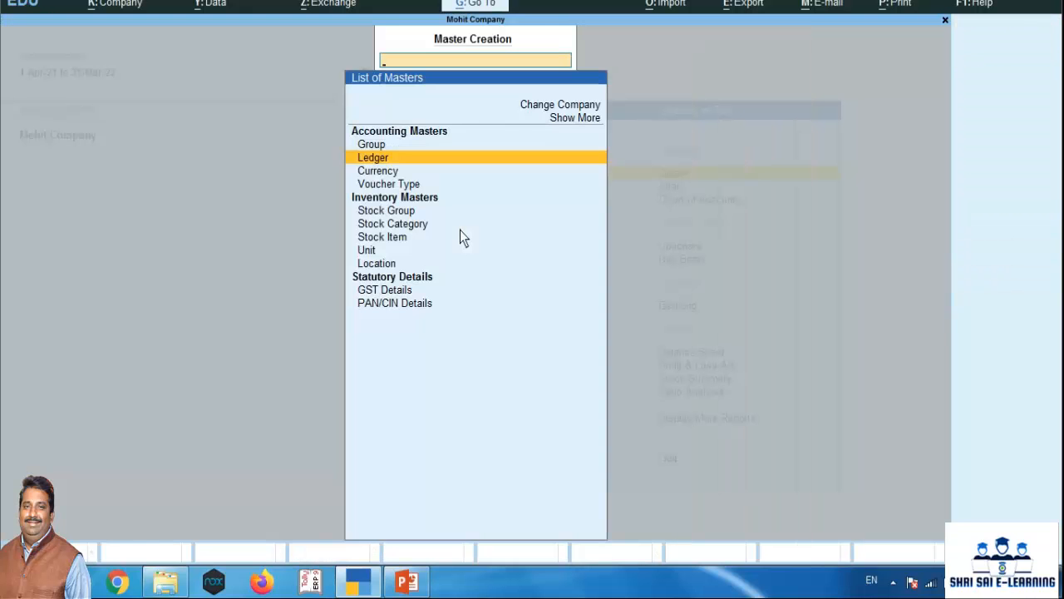
pyautogui.press('Escape')
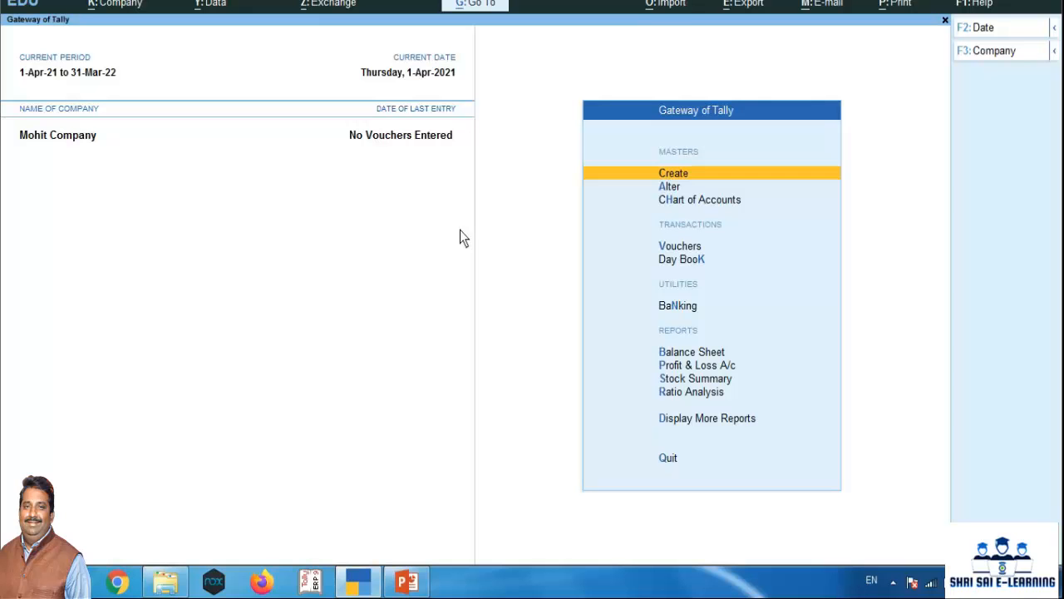
pyautogui.press('Down')
pyautogui.press('Down')
pyautogui.press('Down')
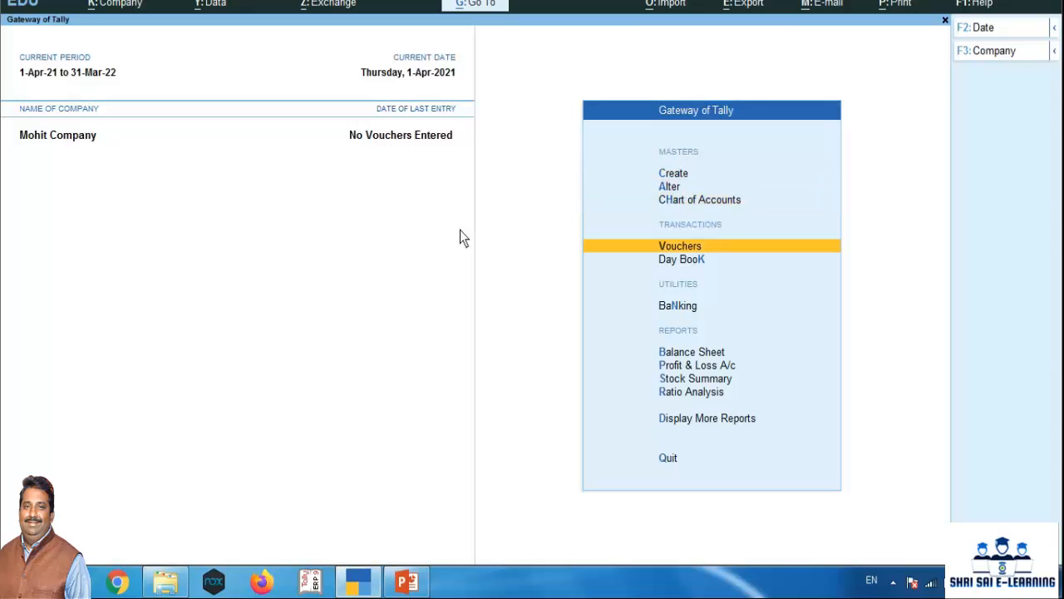
pyautogui.press('Return')
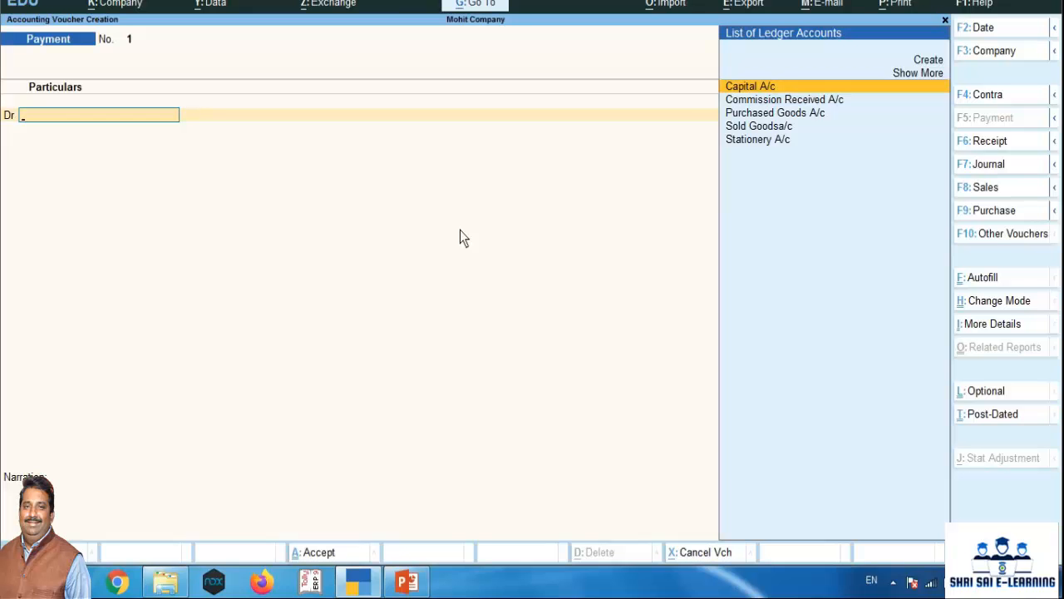
pyautogui.press('F6')
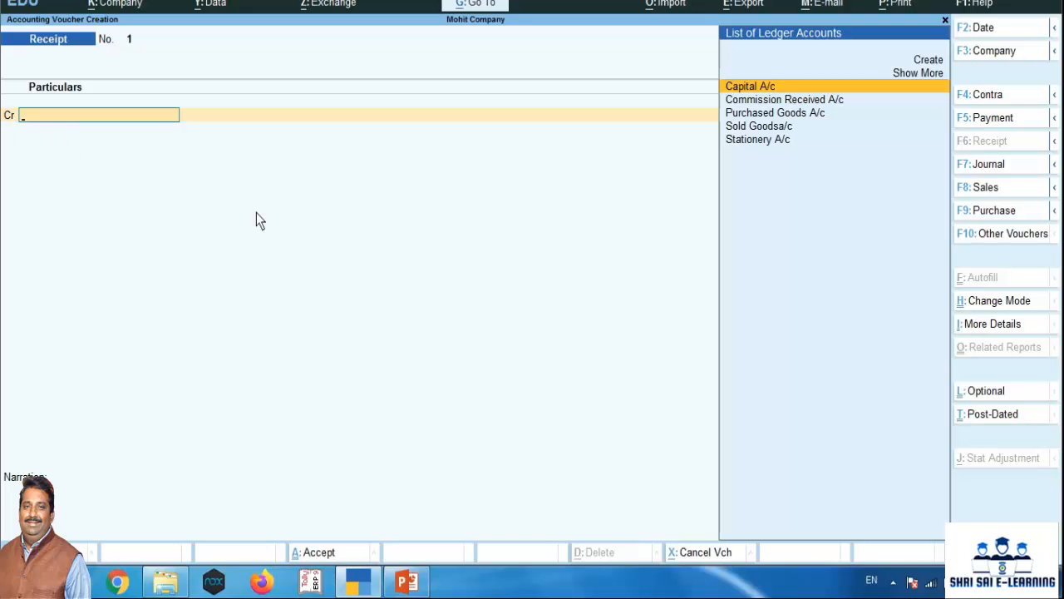
# Credit Capital A/c with 10,00,000 and debit Cash for the same amount in the receipt voucher
pyautogui.write('Capi')
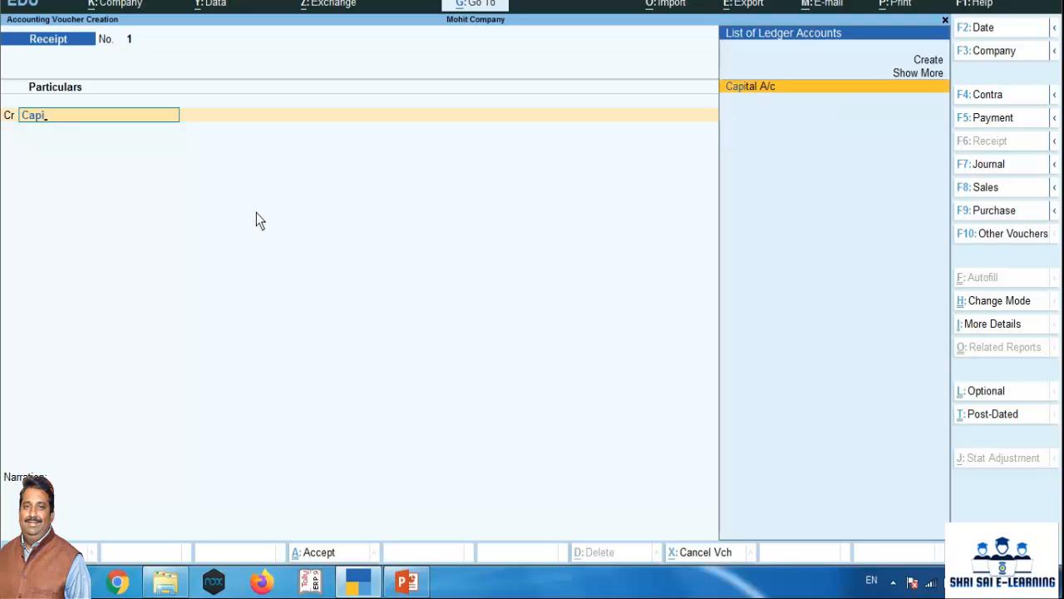
pyautogui.write('tal')
pyautogui.press('Return')
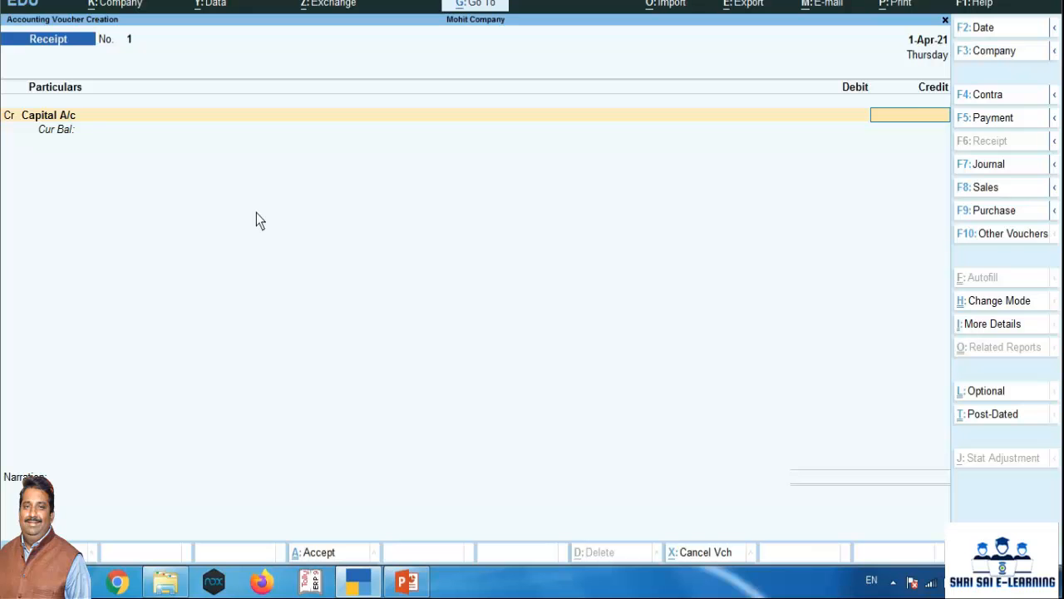
pyautogui.write('1000000')
pyautogui.press('Return')
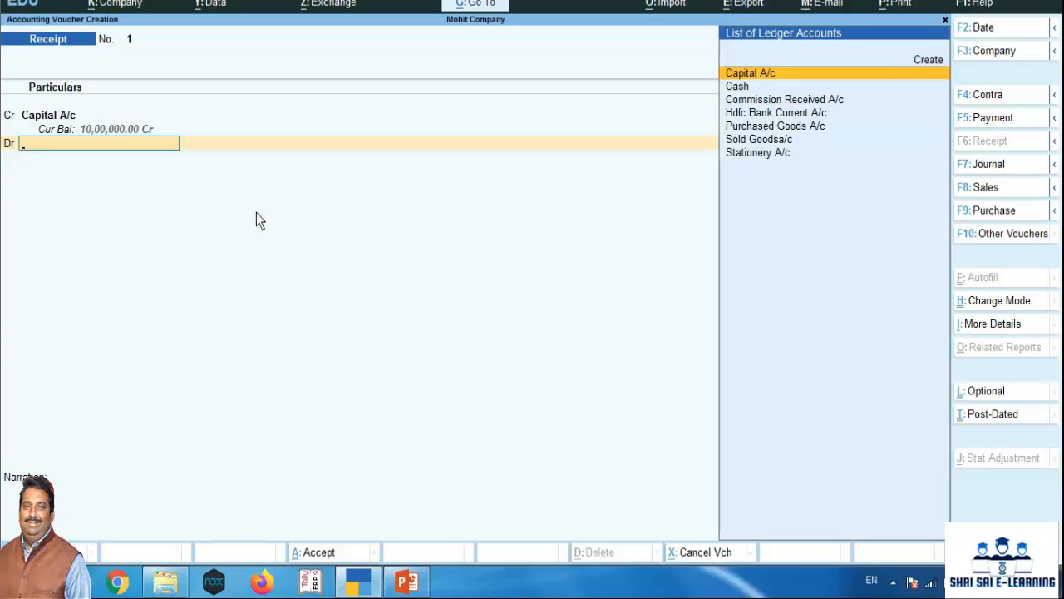
pyautogui.write('Cash')
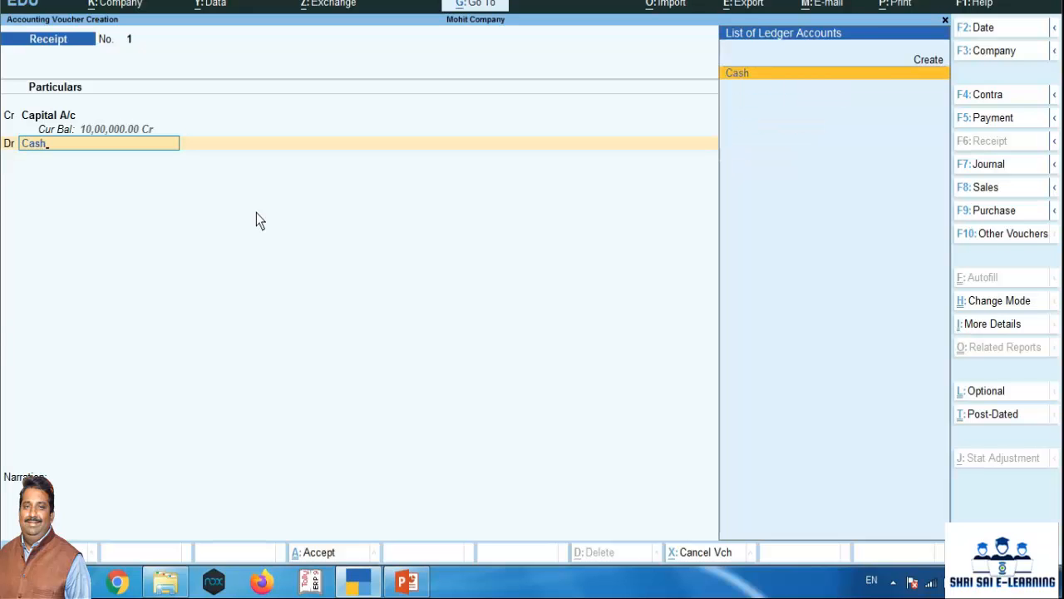
pyautogui.press('Return')
pyautogui.press('Return')
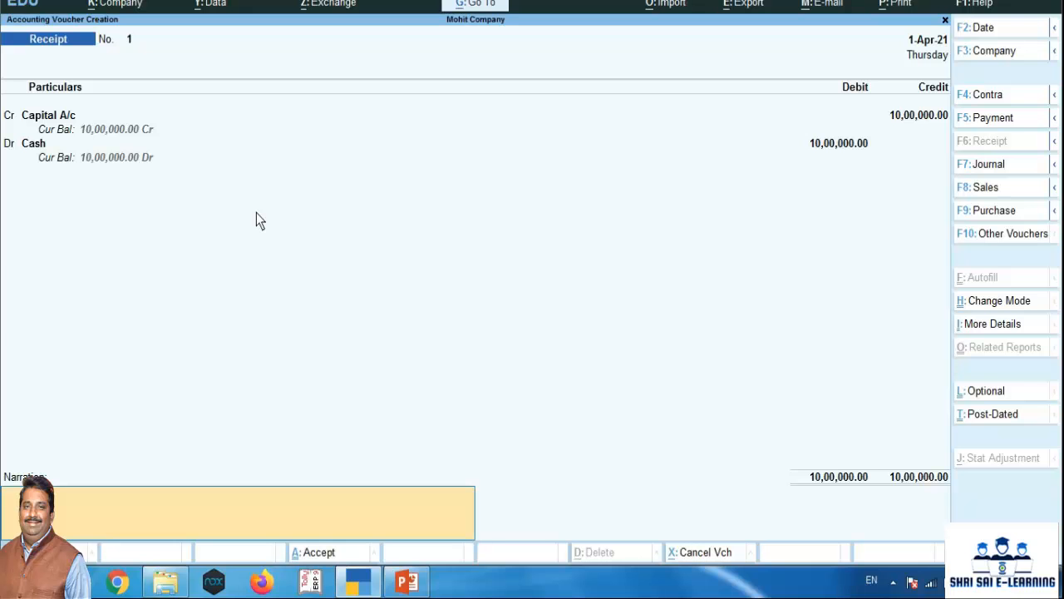
# Add the narration "being cash introduced in business" and save the receipt voucher
pyautogui.write('being cash ')
pyautogui.write('in')
pyautogui.write('troduced')
pyautogui.write(' in business')
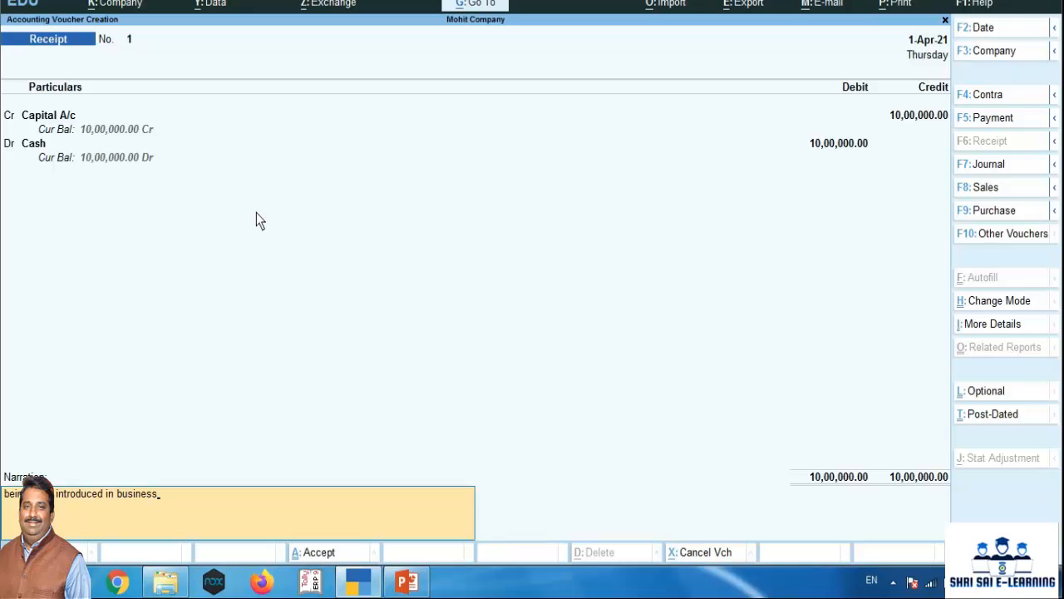
pyautogui.press('Return')
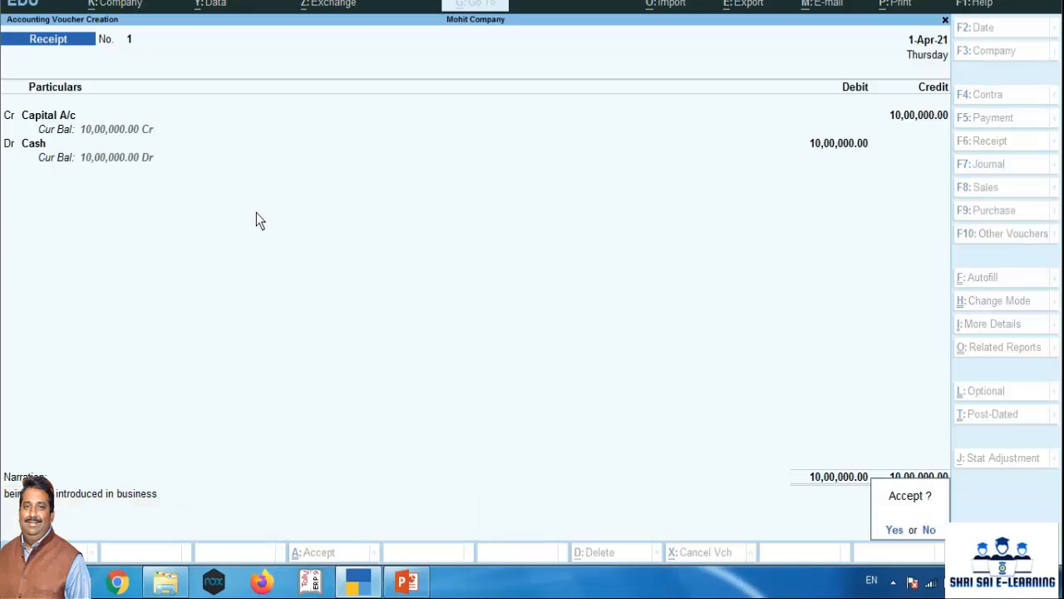
pyautogui.press('y')
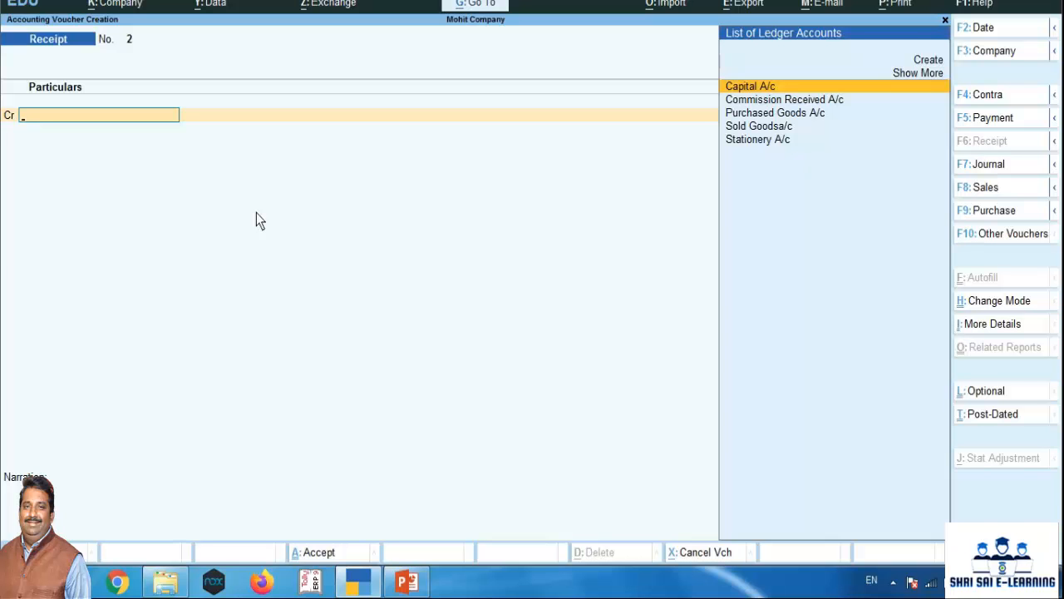
# In a new Contra voucher, credit Cash with 2,00,000 and debit Hdfc Bank Current A/c for the same amount
pyautogui.press('F4')
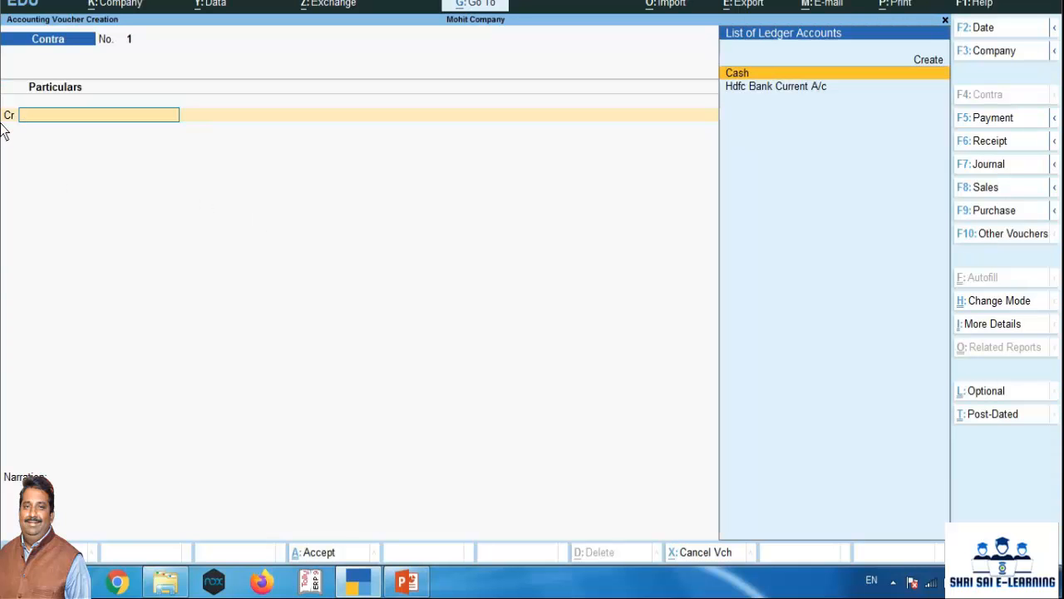
pyautogui.write('Cash')
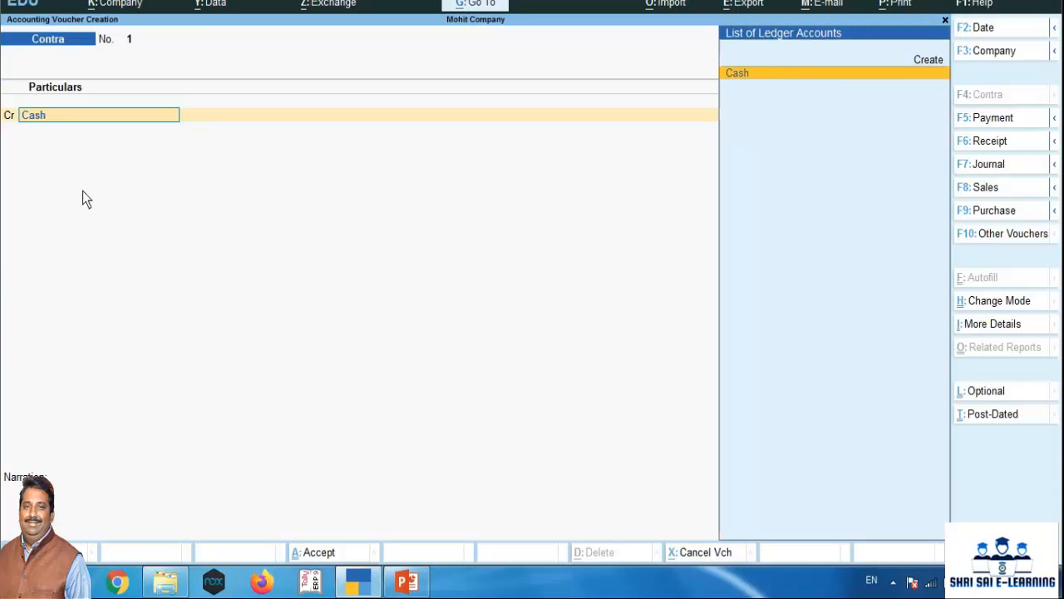
pyautogui.press('Return')
pyautogui.write('200000')
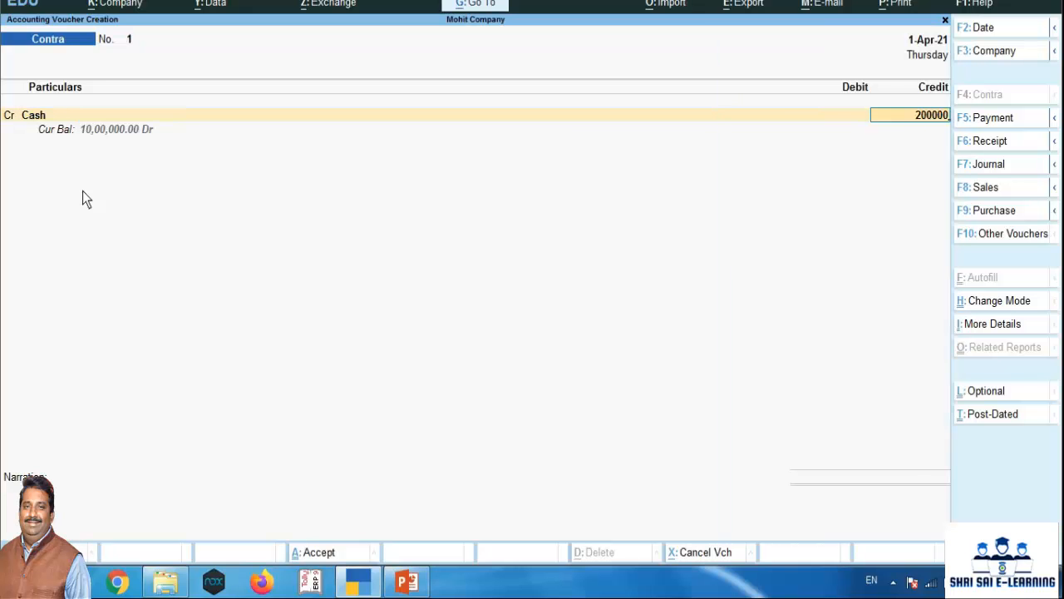
pyautogui.press('Return')
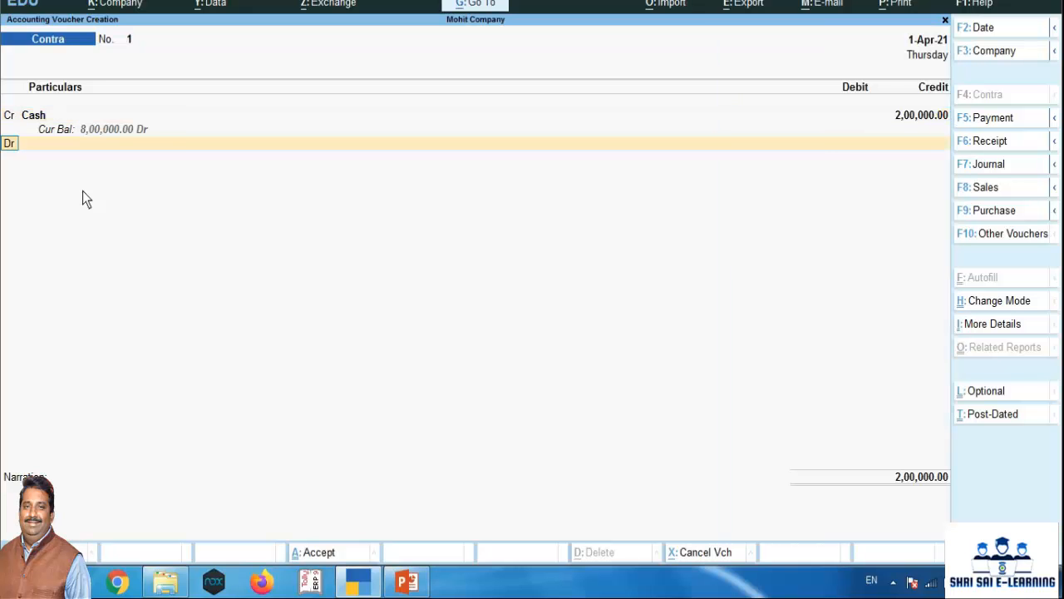
pyautogui.press('Return')
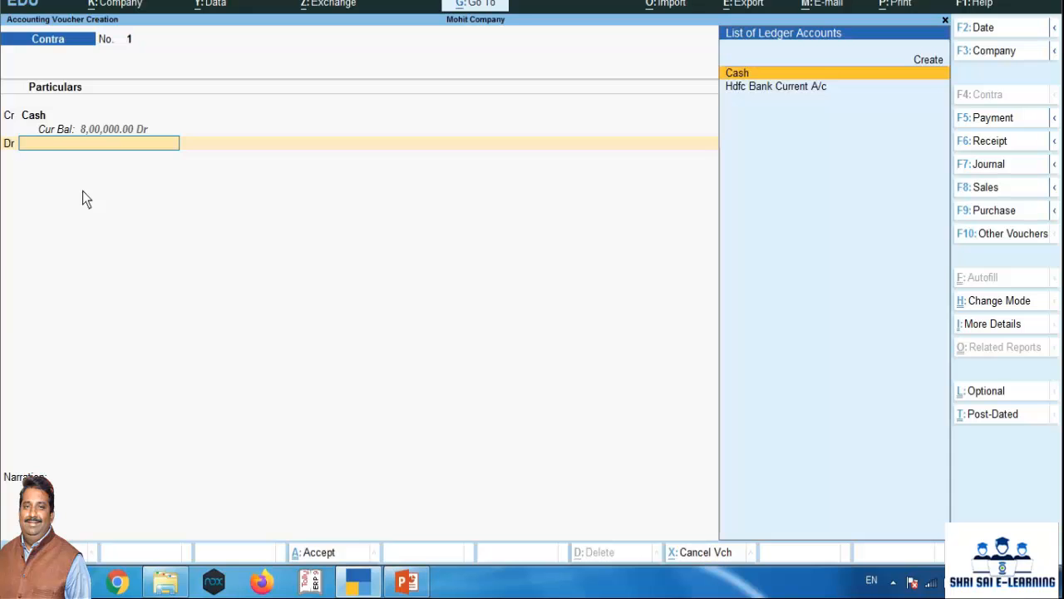
pyautogui.press('Down')
pyautogui.press('Return')
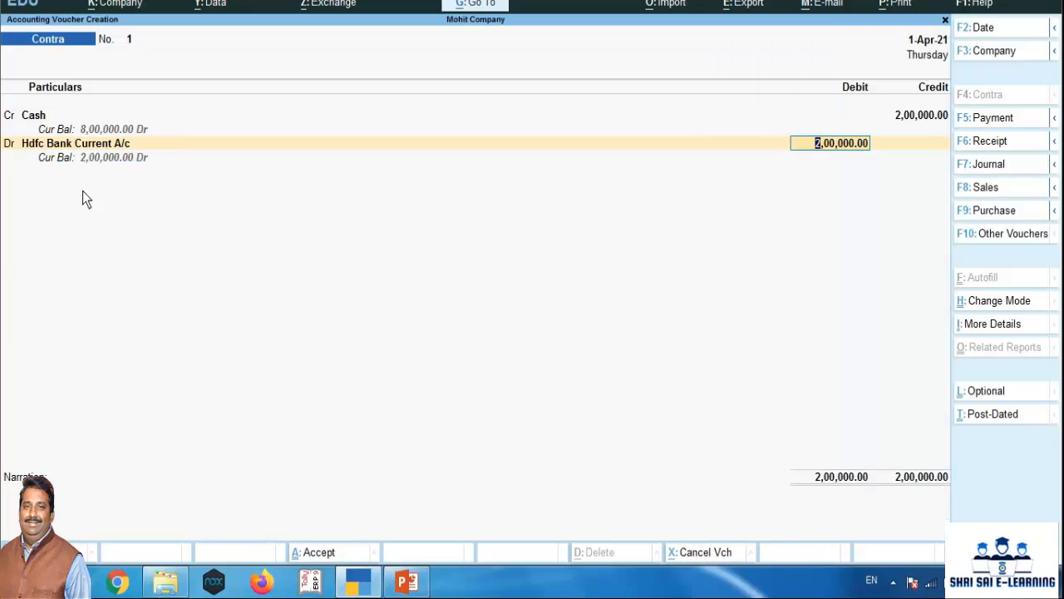
pyautogui.press('Return')
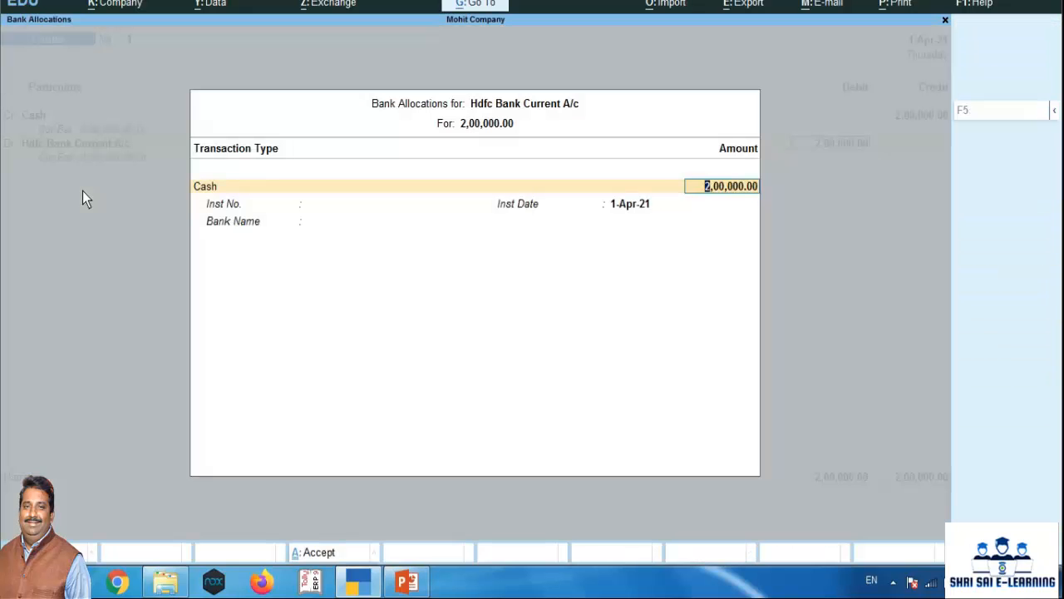
# Allocate the bank deposit as cash in 100 notes of 2000, leaving the bank name blank
pyautogui.press('Return')
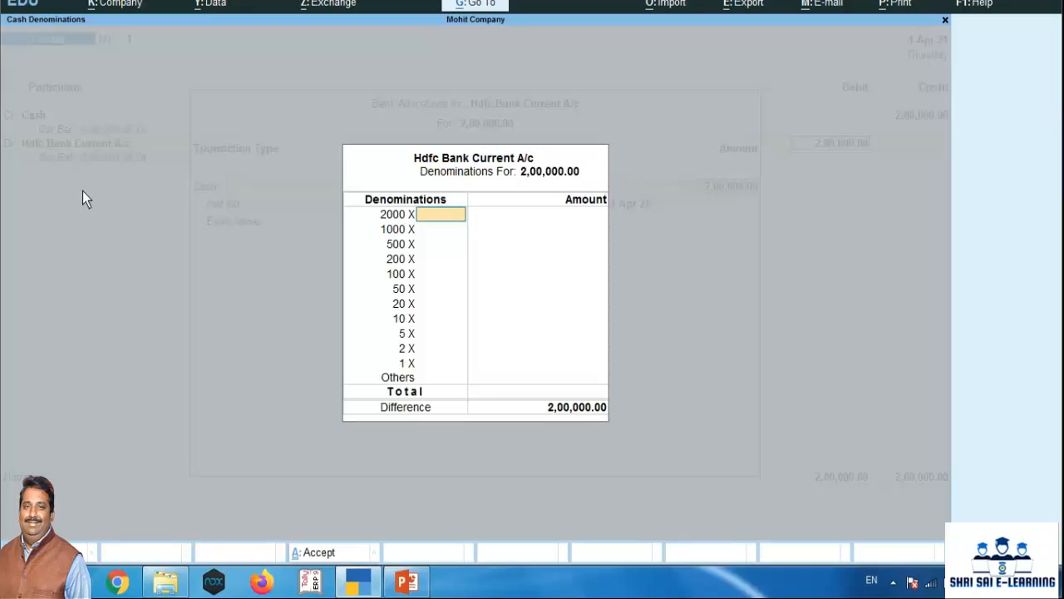
pyautogui.write('100')
pyautogui.press('Return')
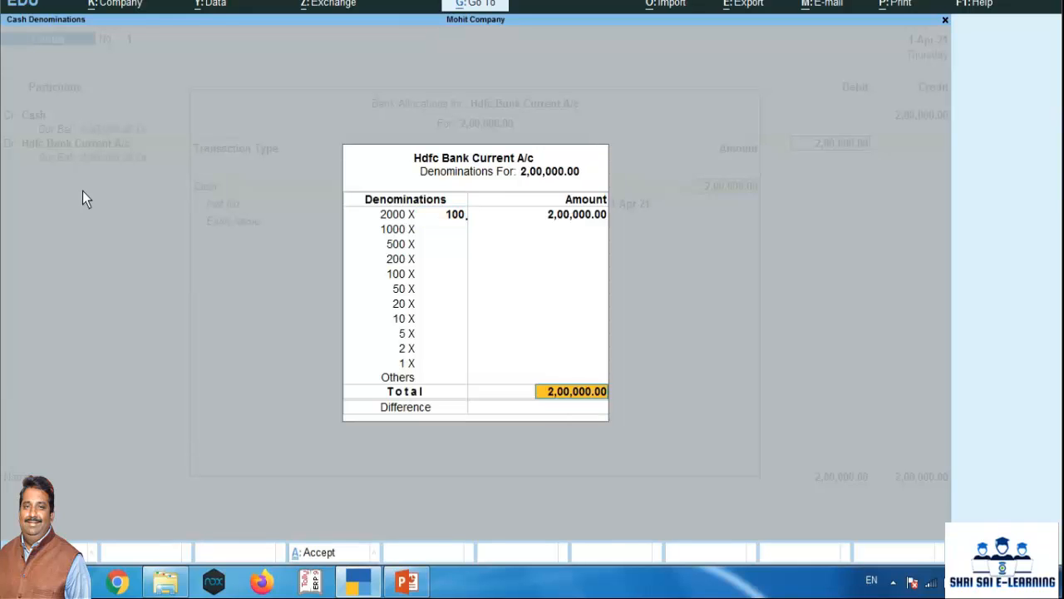
pyautogui.press('Return')
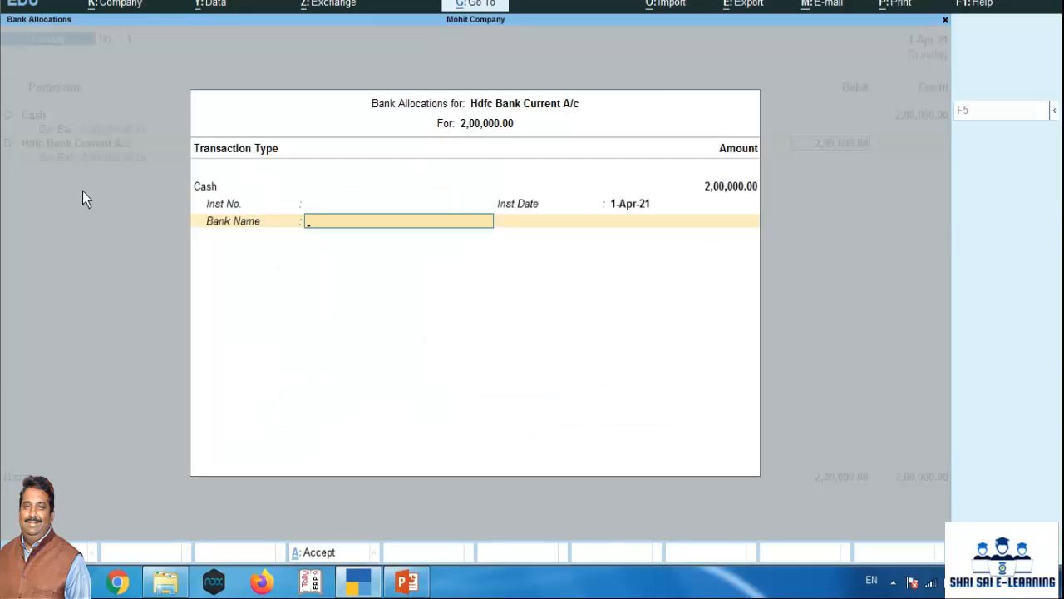
pyautogui.press('Return')
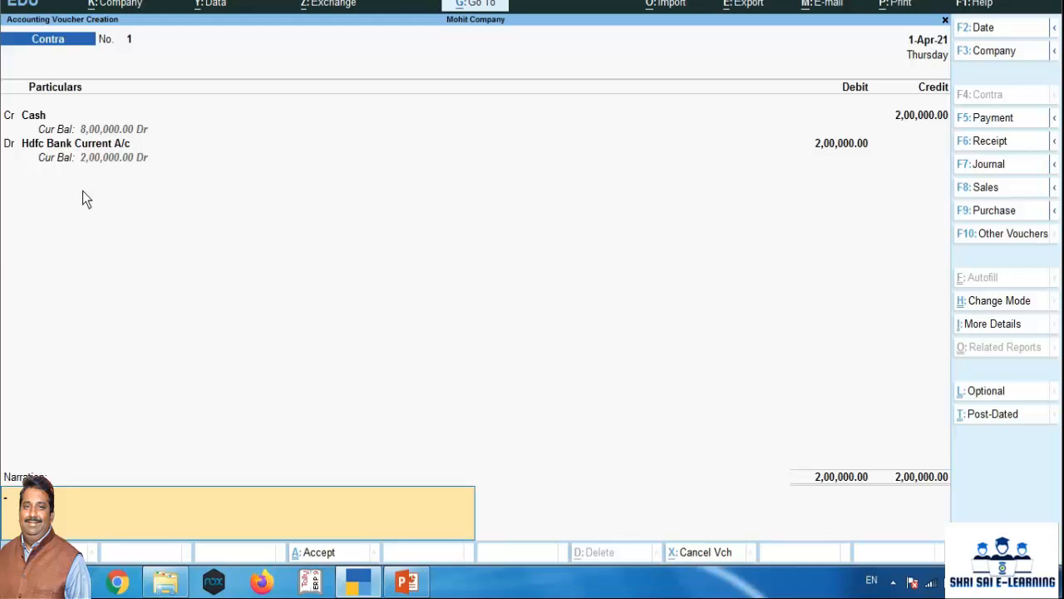
# Add the narration "being cash deposited in bank" and save the contra voucher
pyautogui.write('being cash deposited in bank')
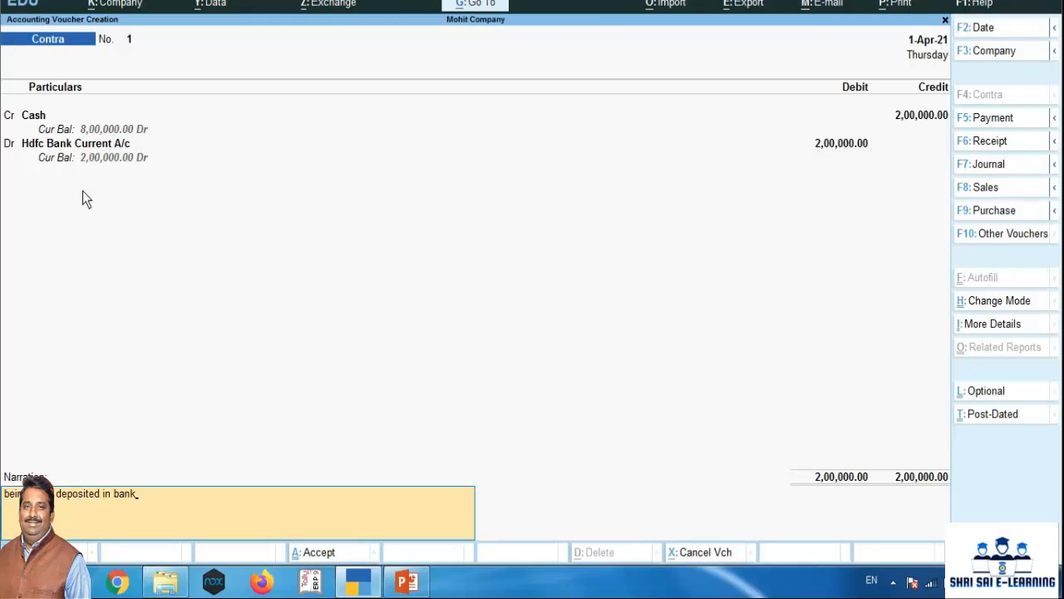
pyautogui.press('Return')
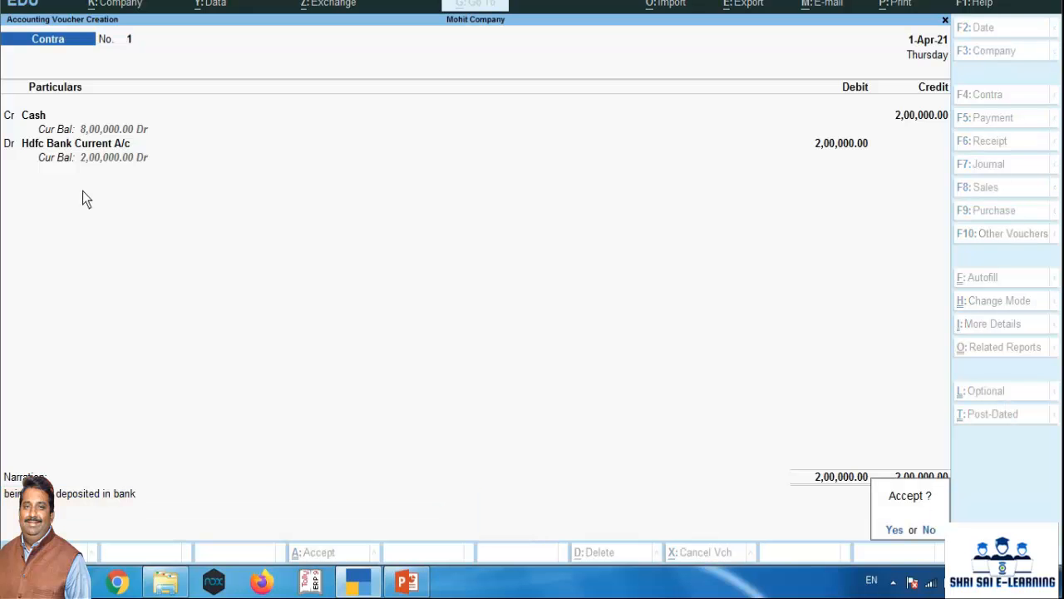
pyautogui.press('y')
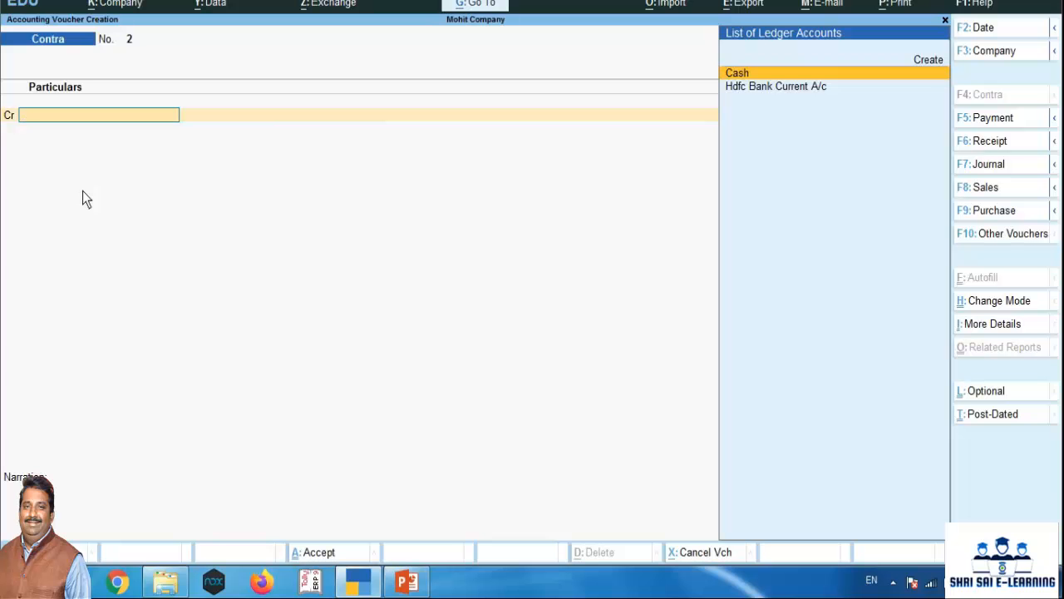
# Check the transaction list in PowerPoint, return to TallyPrime, and open a new Purchase voucher in As Voucher mode
pyautogui.click(406, 581)
pyautogui.click(112, 263)
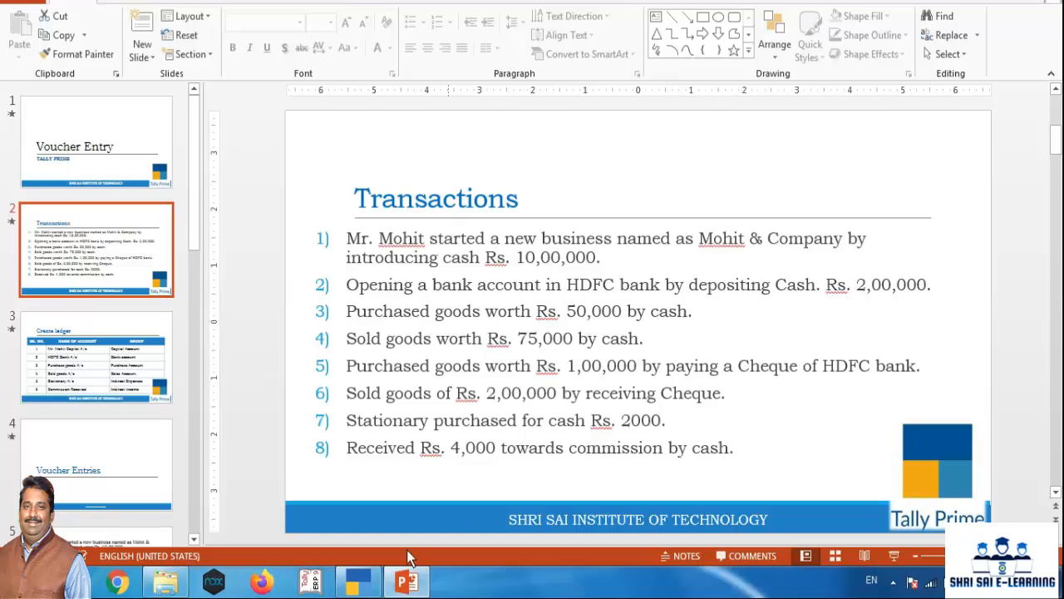
pyautogui.click(359, 581)
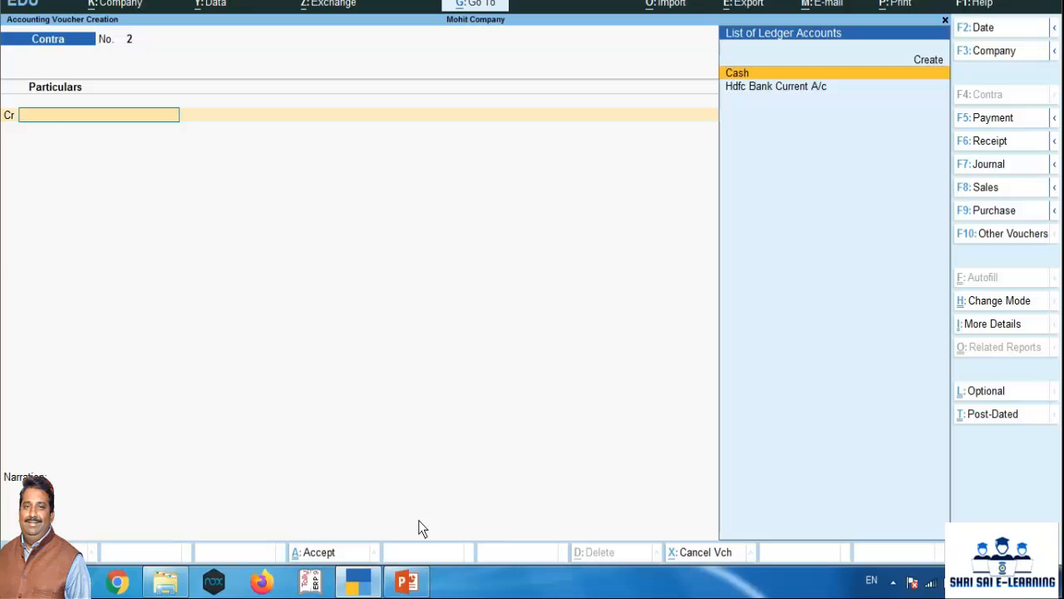
pyautogui.press('F9')
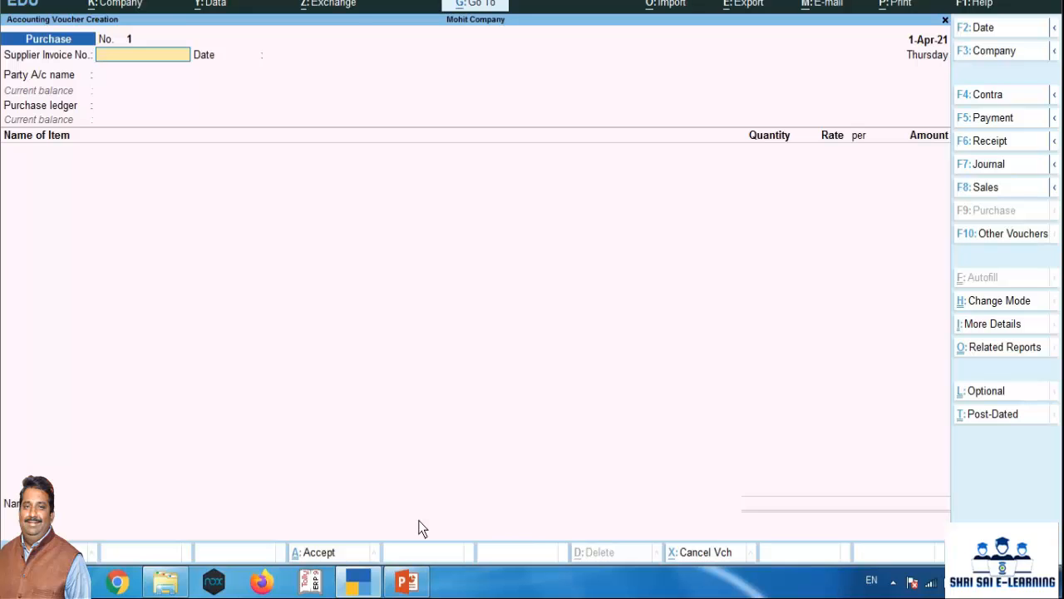
pyautogui.hotkey('ctrl', 'h')
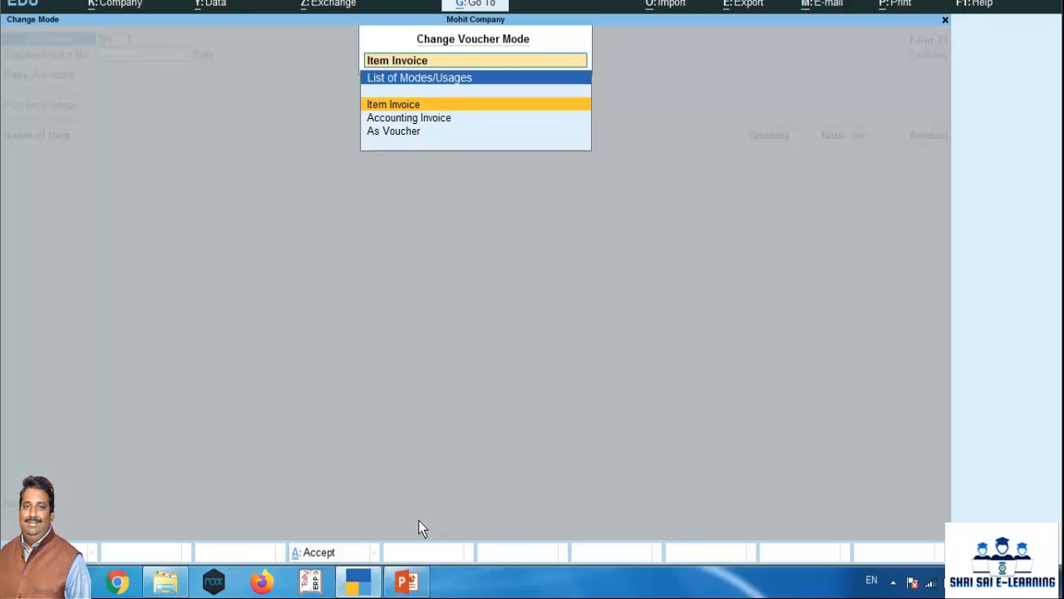
pyautogui.press('Down')
pyautogui.press('Down')
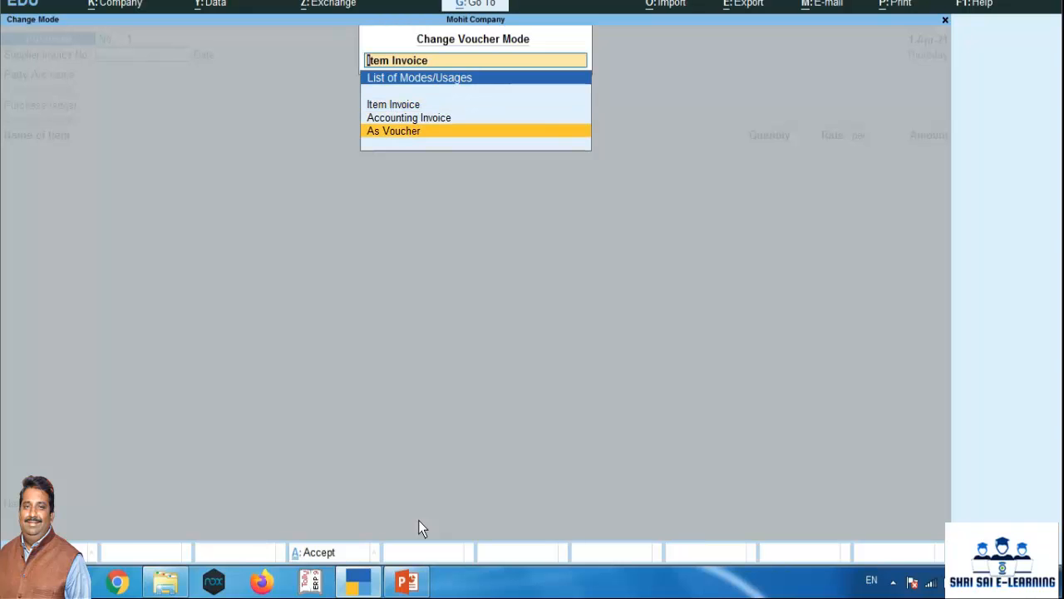
pyautogui.press('Return')
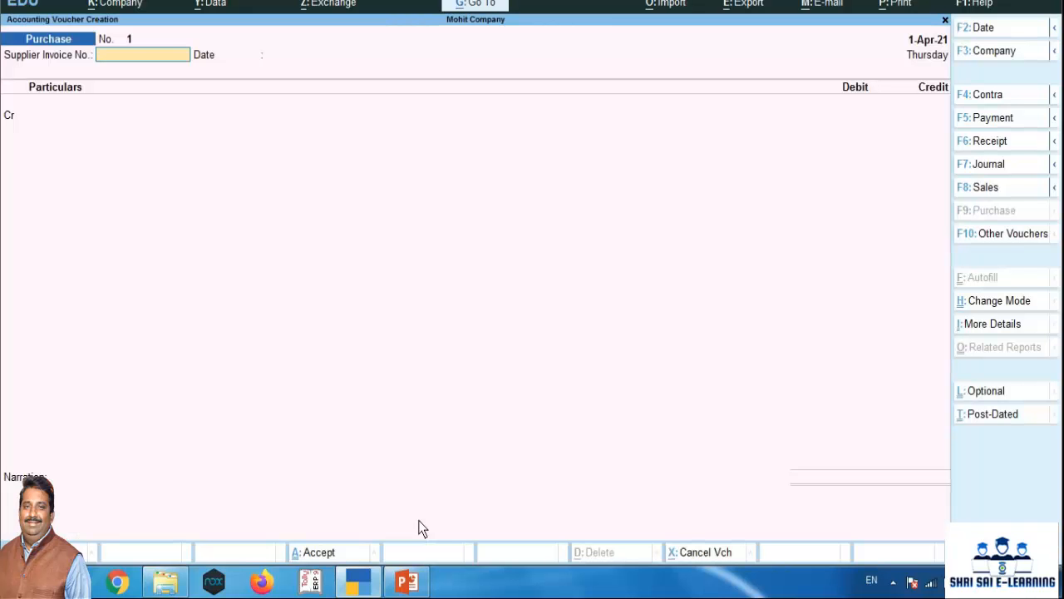
# Enter supplier invoice number 5648 dated 1-Apr-21 and choose Cash as the credit ledger, leaving the receipt details blank
pyautogui.write('5648')
pyautogui.press('Return')
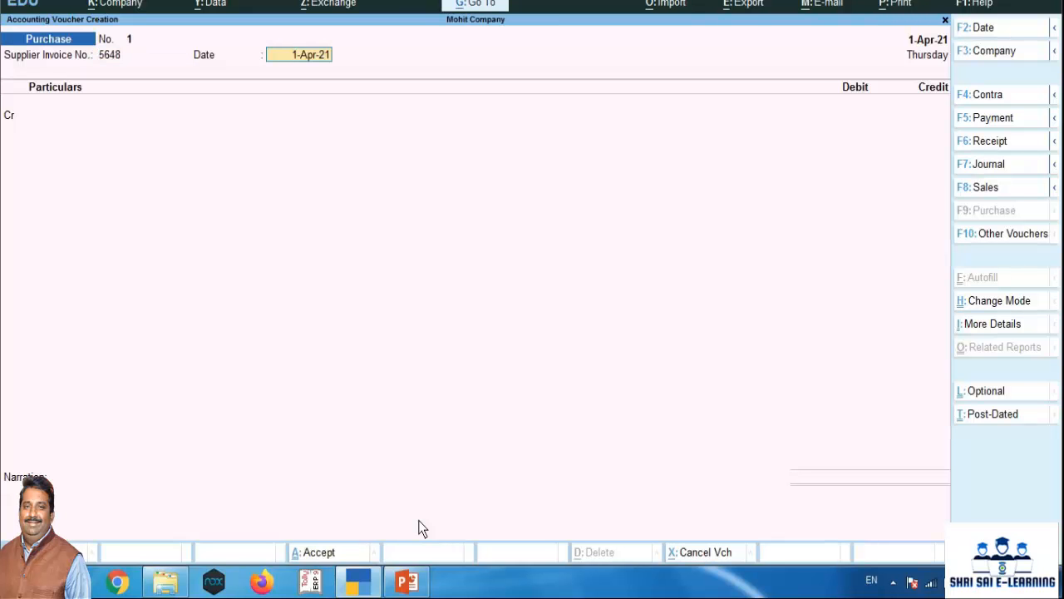
pyautogui.press('Return')
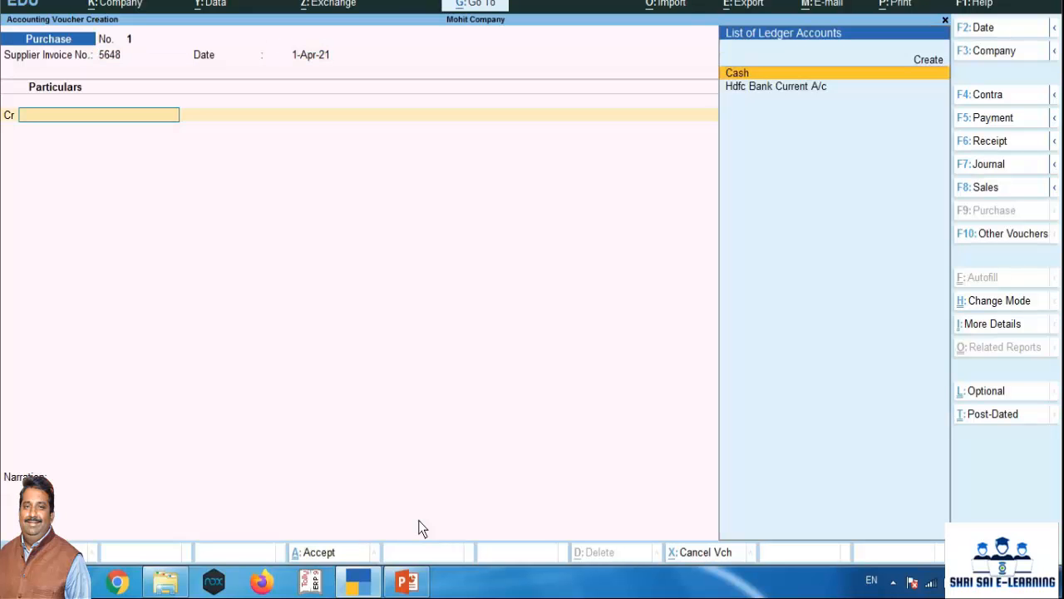
pyautogui.press('Return')
pyautogui.press('Return')
pyautogui.press('Return')
pyautogui.press('Return')
pyautogui.press('Return')
pyautogui.press('Return')
pyautogui.press('Return')
pyautogui.press('Return')
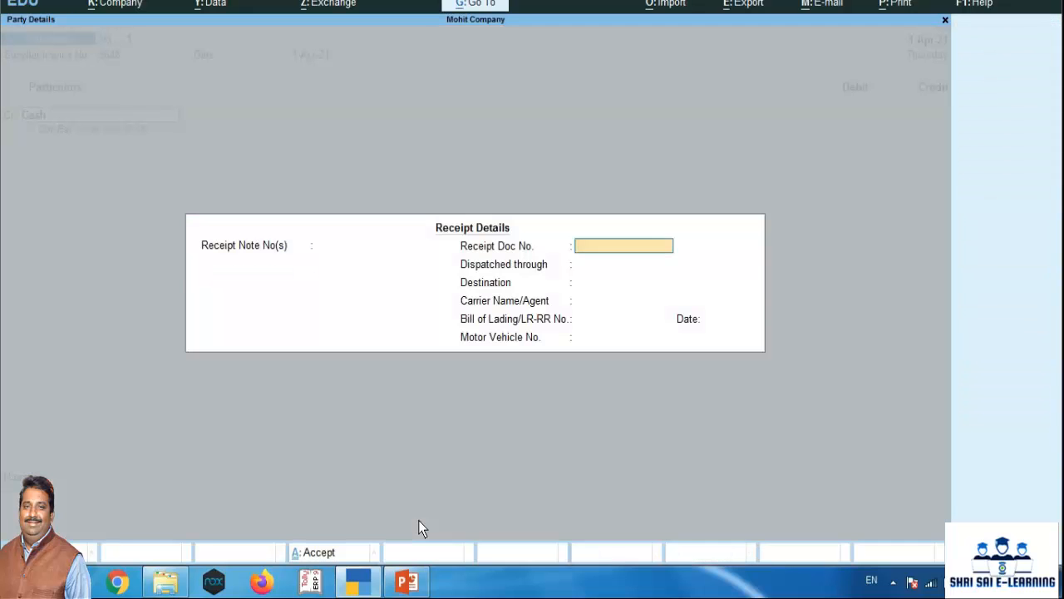
pyautogui.press('Return')
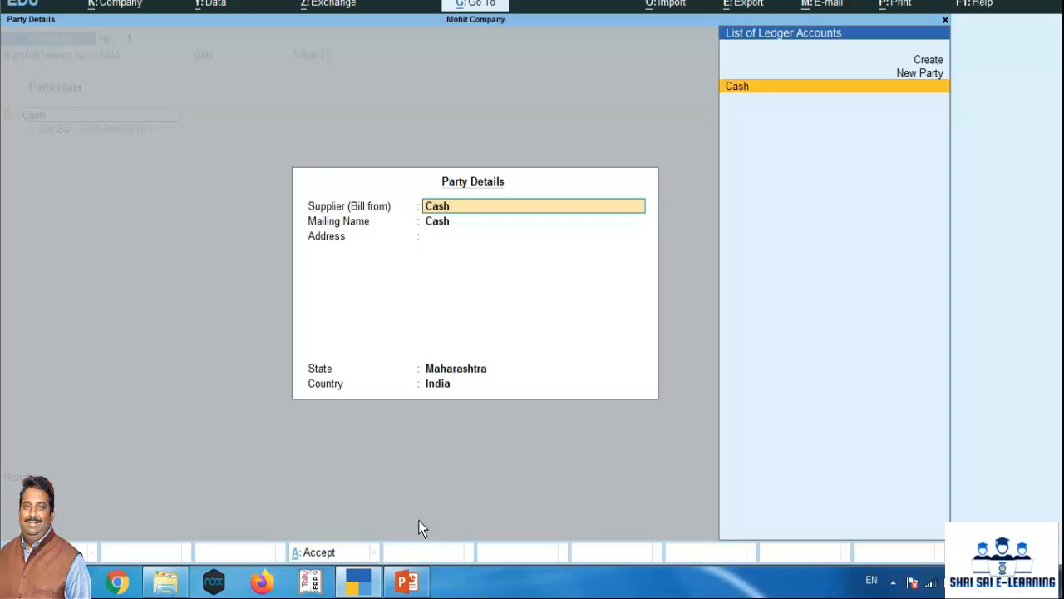
# In the party details, set the supplier to the new party Amit Company and enter its city as the address, keeping Maharashtra, India
pyautogui.write('Amit')
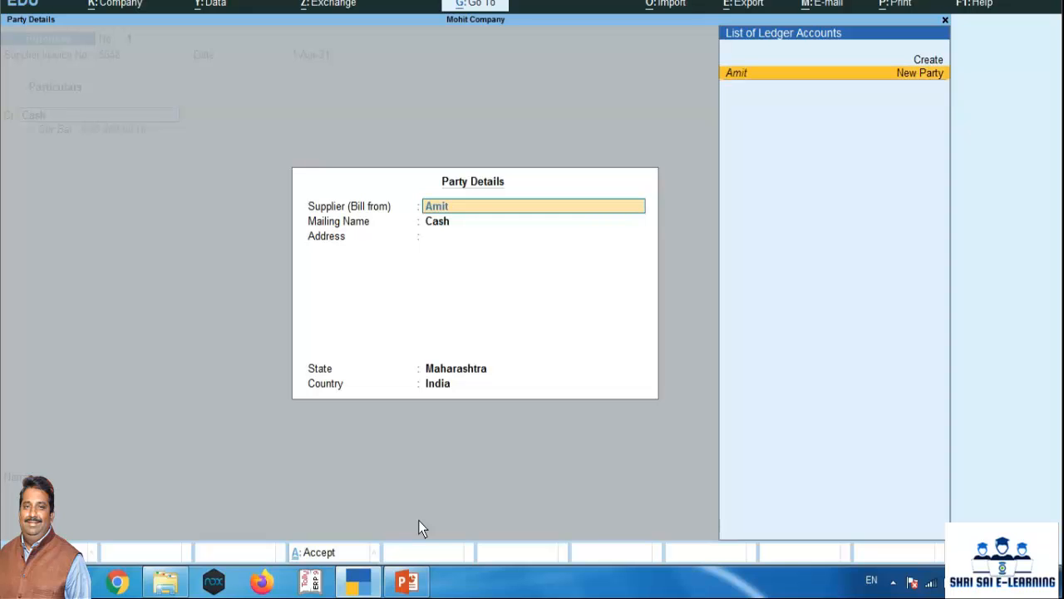
pyautogui.write(' Company')
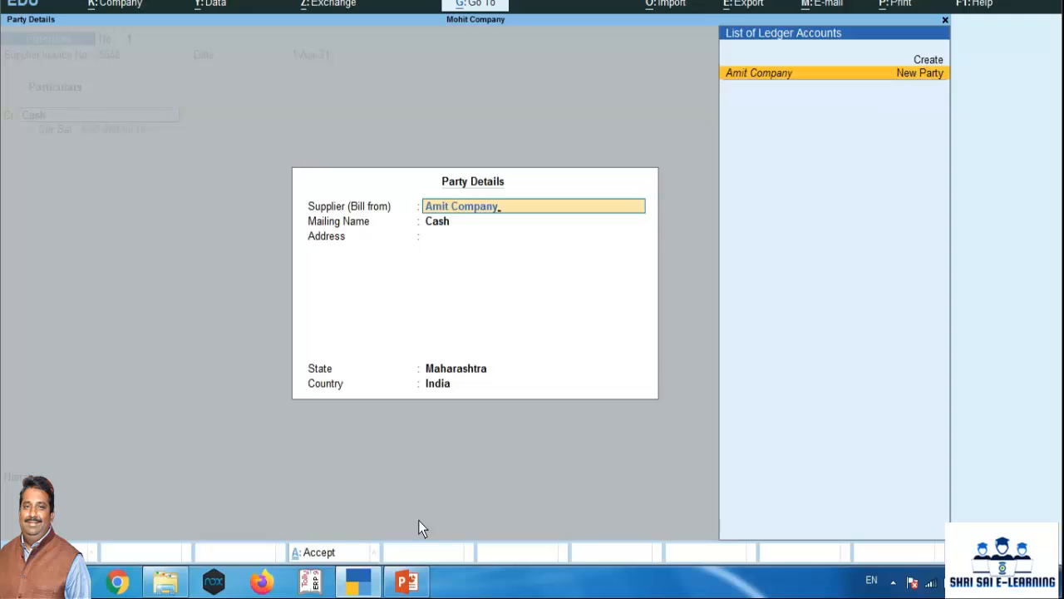
pyautogui.press('Return')
pyautogui.press('Return')
pyautogui.press('Return')
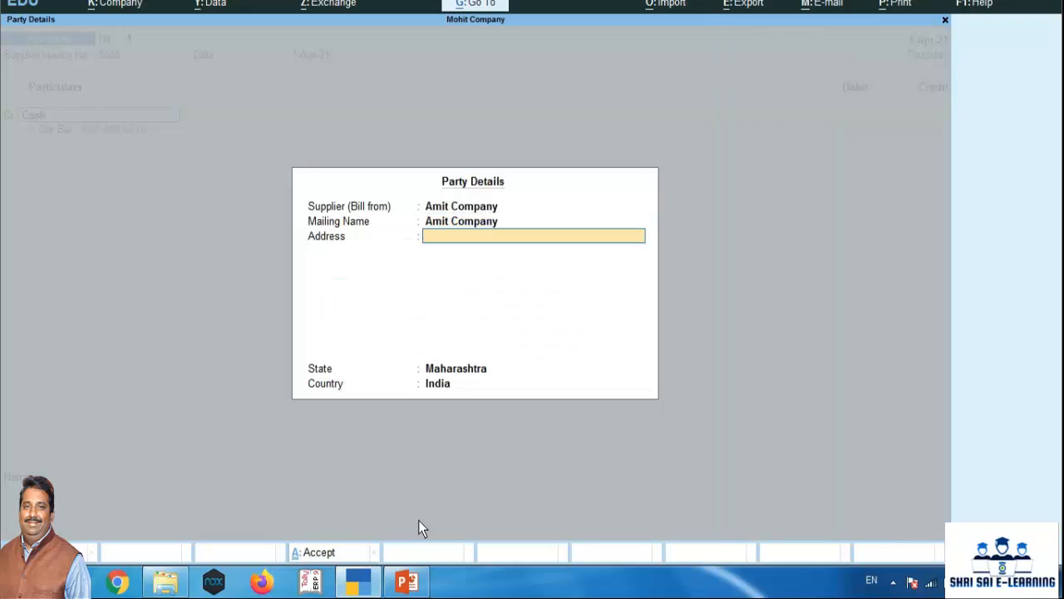
pyautogui.write('Kolhapur')
pyautogui.press('Return')
# Credit Cash with 50,000 and debit Purchased Goods A/c for the same amount
pyautogui.press('Return')
pyautogui.press('Return')
pyautogui.press('Return')
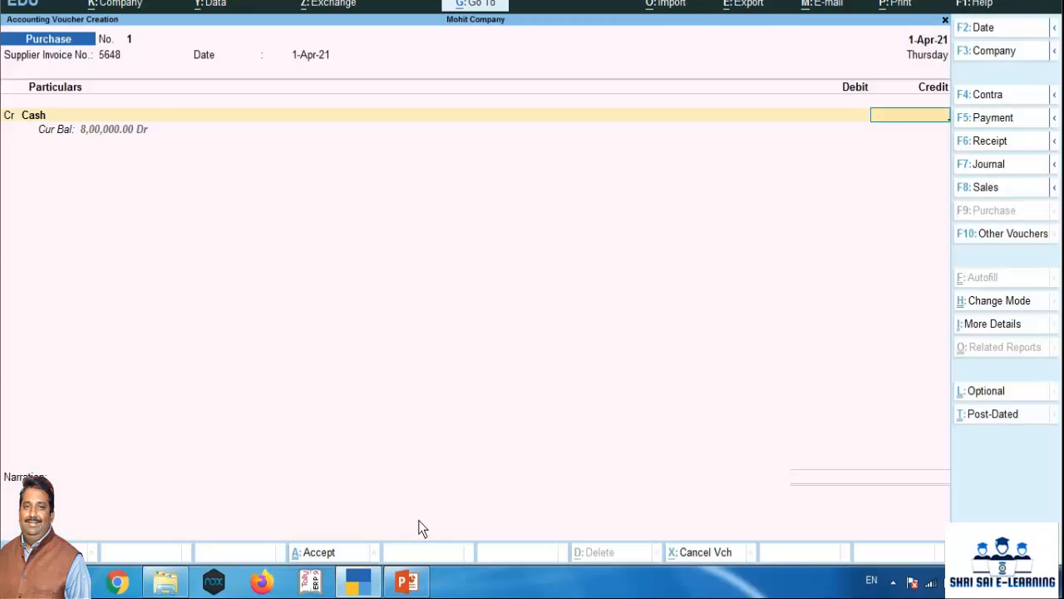
pyautogui.write('50000')
pyautogui.press('Return')
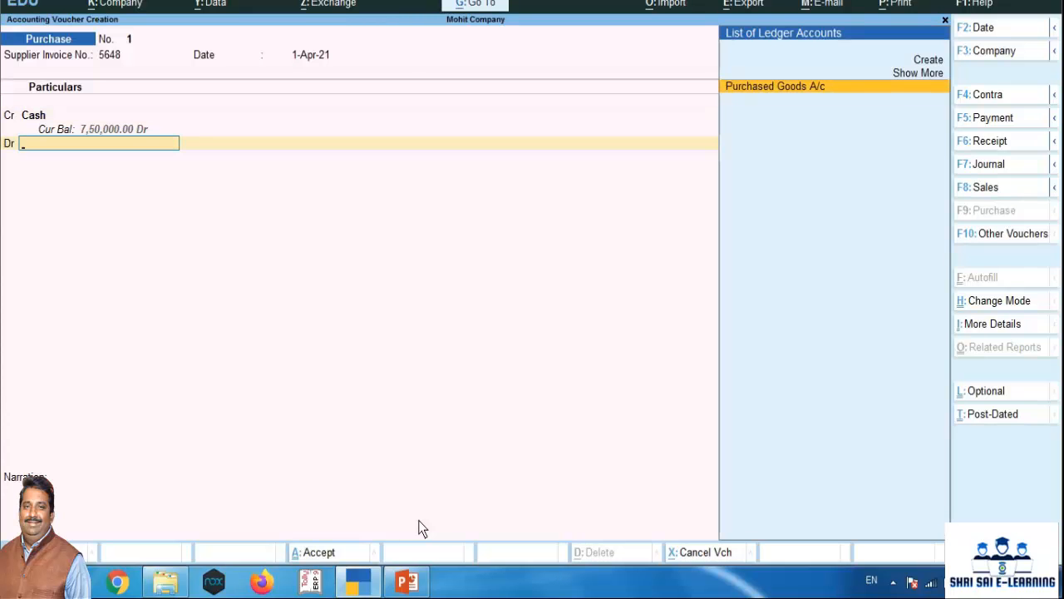
pyautogui.press('Return')
pyautogui.press('Return')
pyautogui.press('Return')
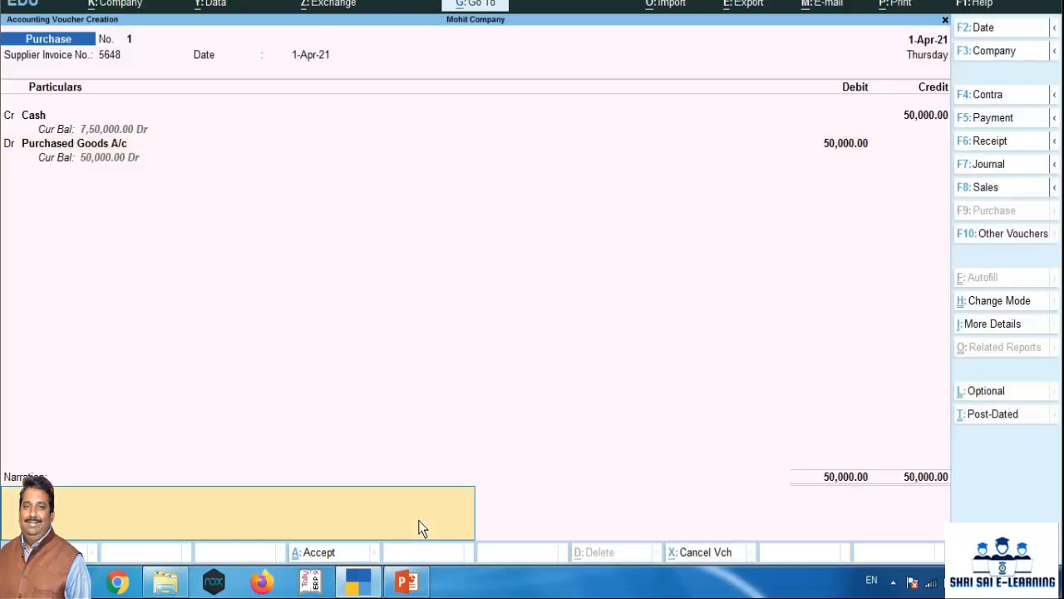
# Add the narration "being goods purchased by cash." and save the purchase voucher
pyautogui.write('being goods purchased by cash.')
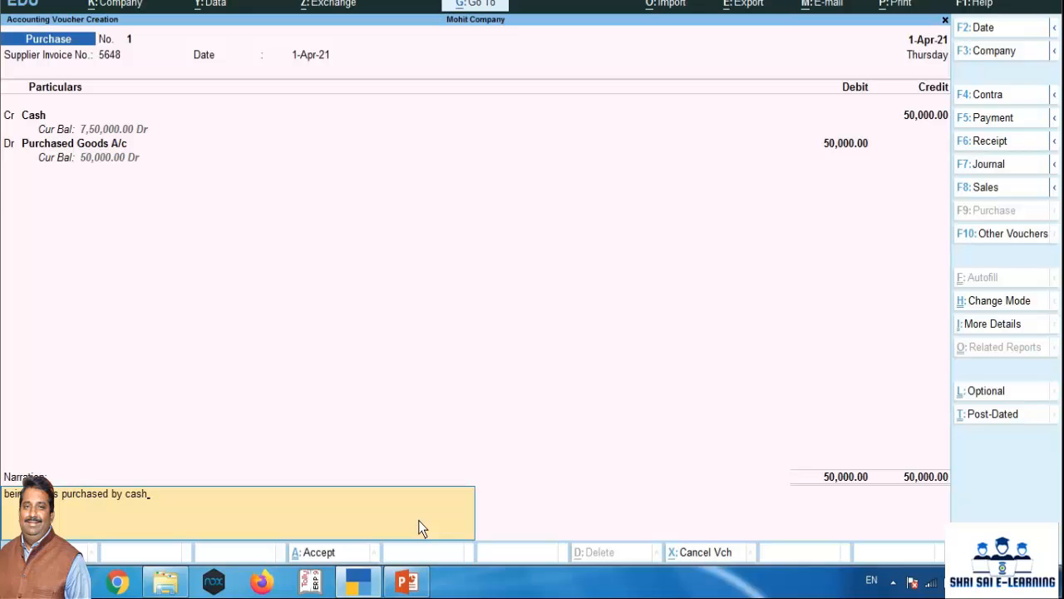
pyautogui.press('Return')
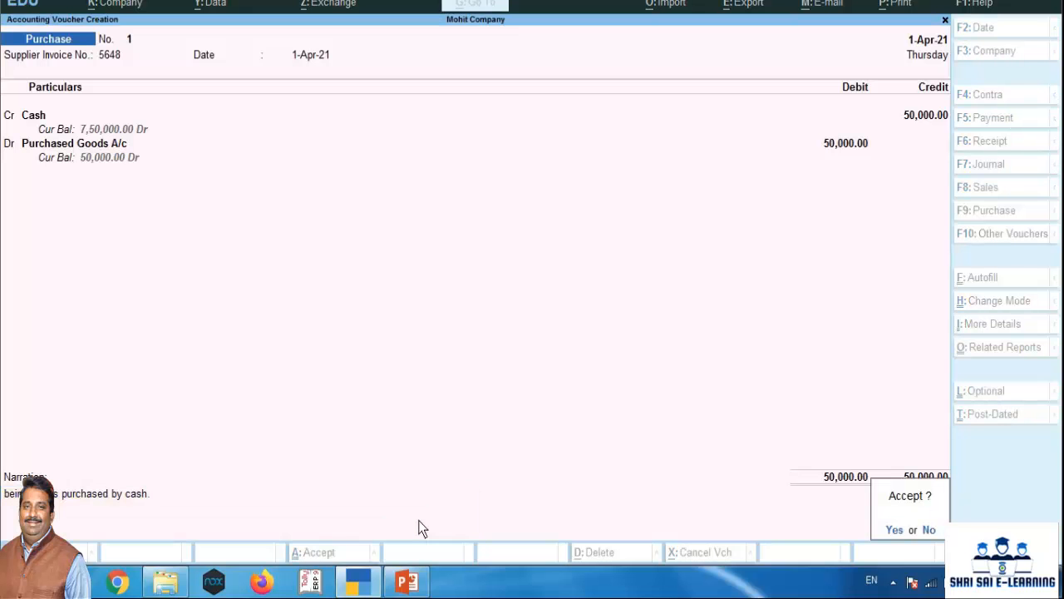
pyautogui.press('Return')
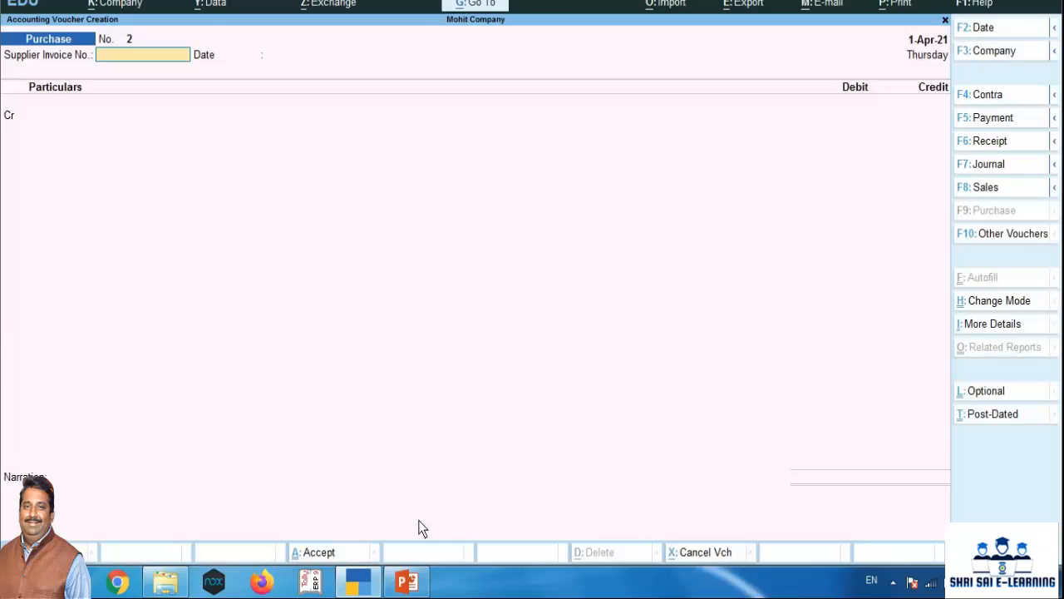
# Open a new Sales voucher and change its mode to As Voucher
pyautogui.press('F8')
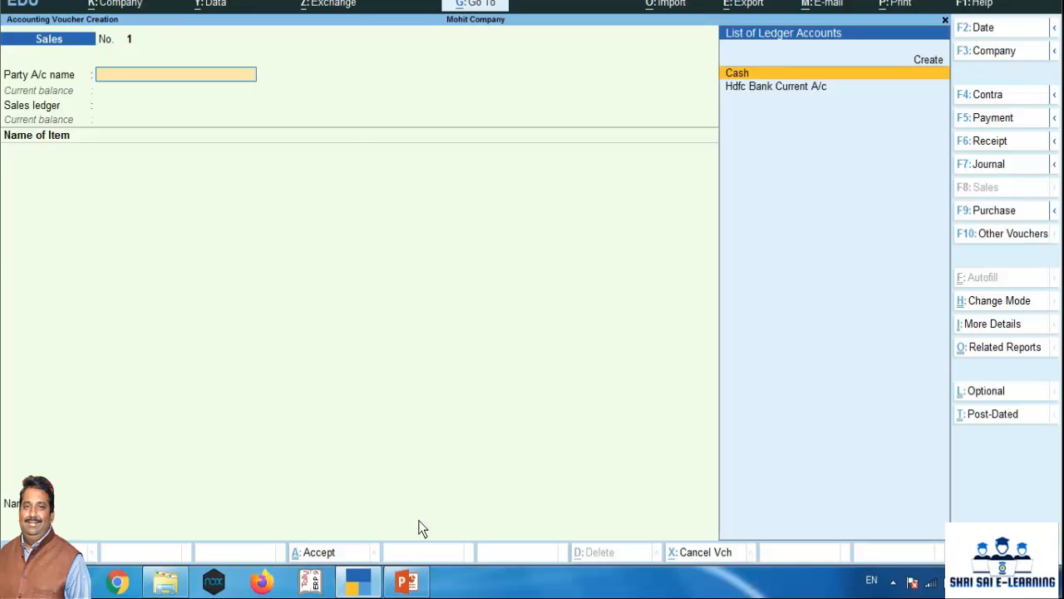
pyautogui.hotkey('ctrl', 'h')
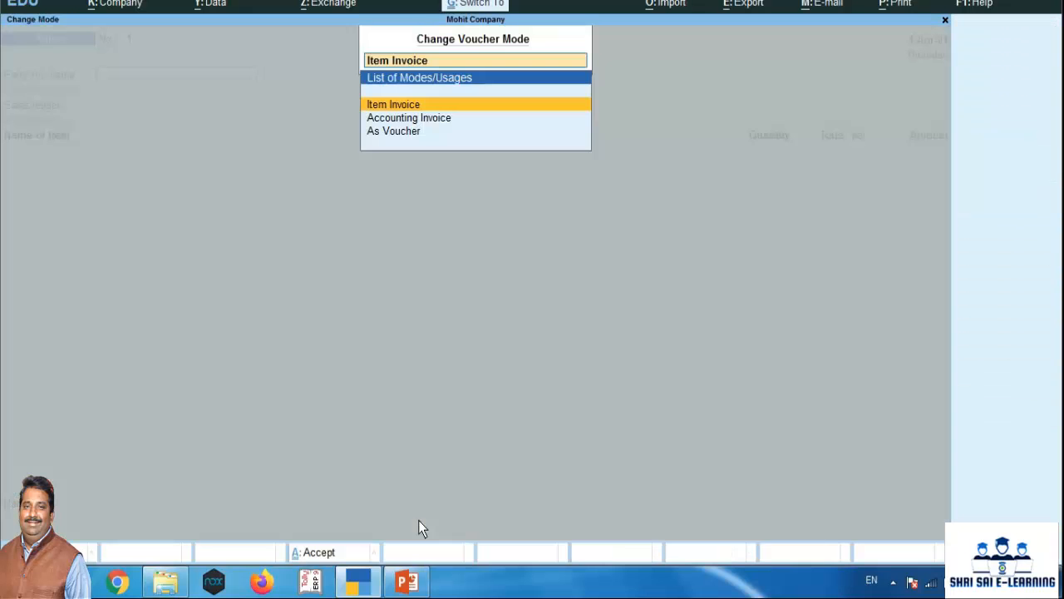
pyautogui.press('Down')
pyautogui.press('Down')
pyautogui.press('Return')
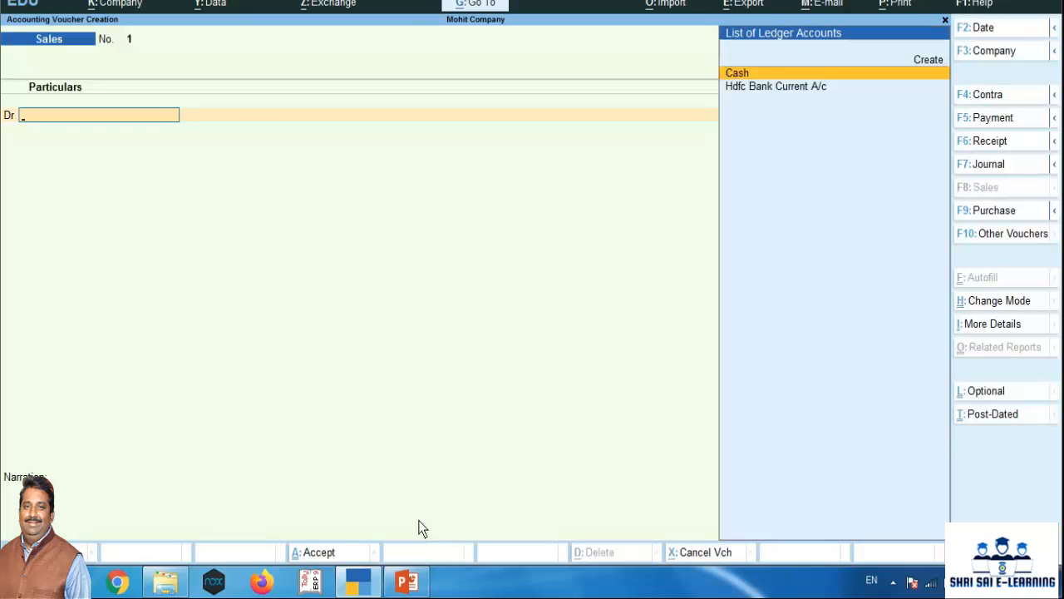
# Choose Cash as the debit ledger of the sales voucher and leave all dispatch details blank
pyautogui.press('Return')
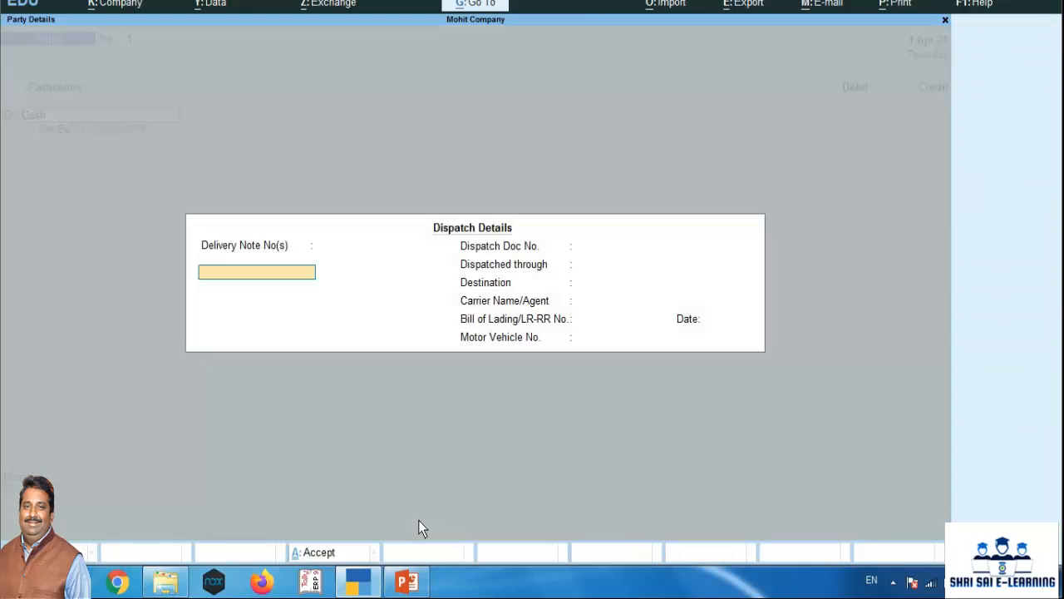
pyautogui.press('Return')
pyautogui.press('Return')
pyautogui.press('Return')
pyautogui.press('Return')
pyautogui.press('Return')
pyautogui.press('Return')
pyautogui.press('Return')
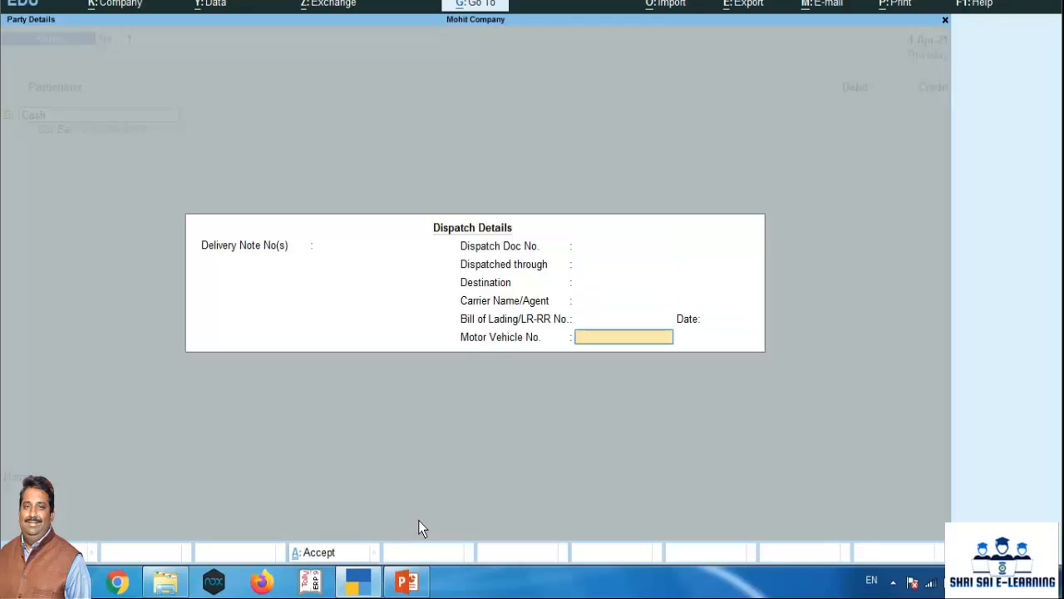
pyautogui.press('Return')
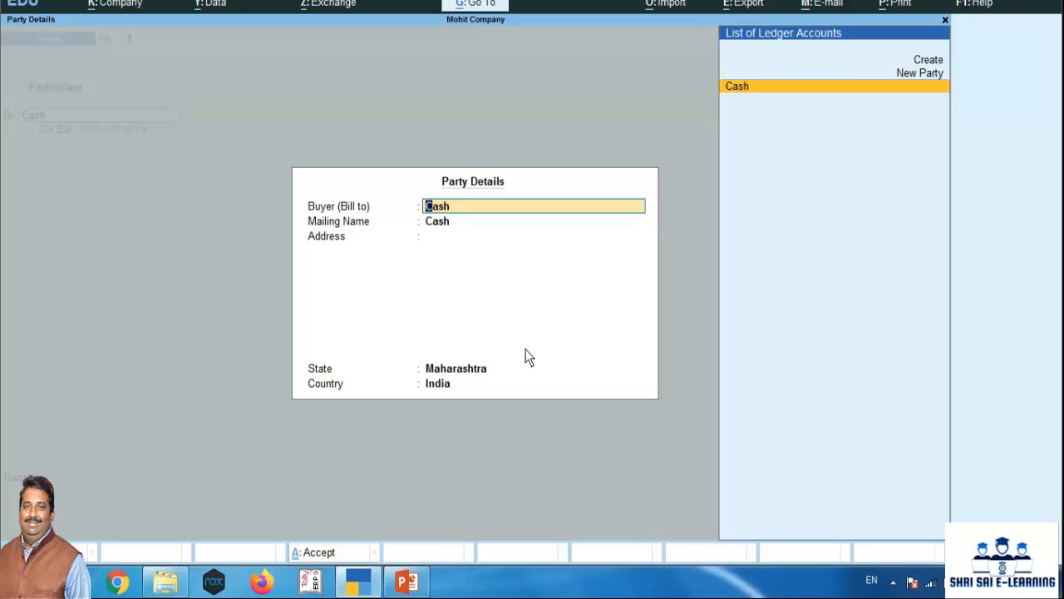
# In the party details, set the buyer to the new party Harsh Company and enter its city as the address
pyautogui.write('Harsh')
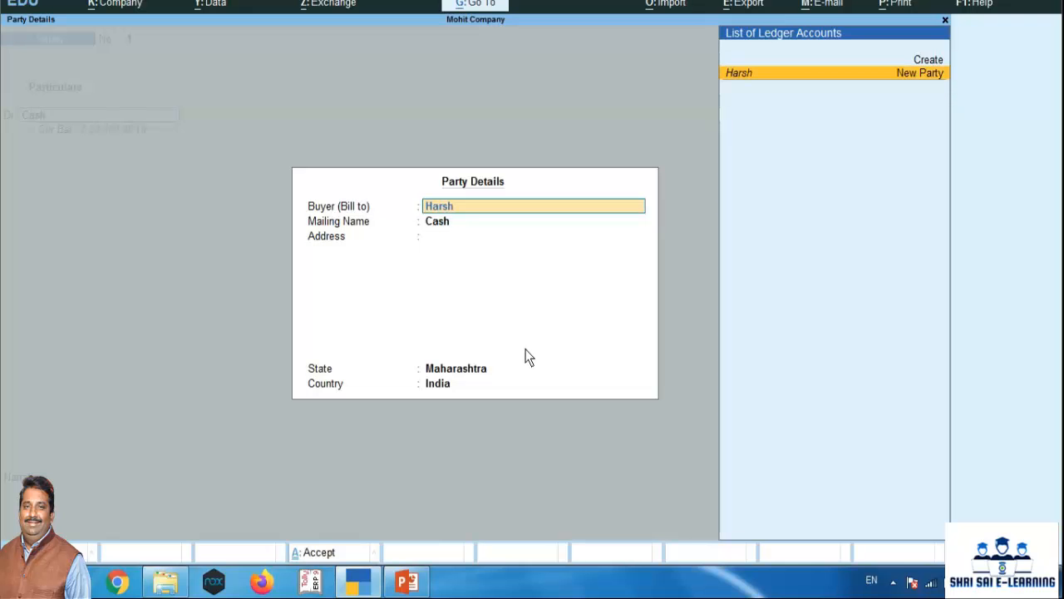
pyautogui.write(' Company')
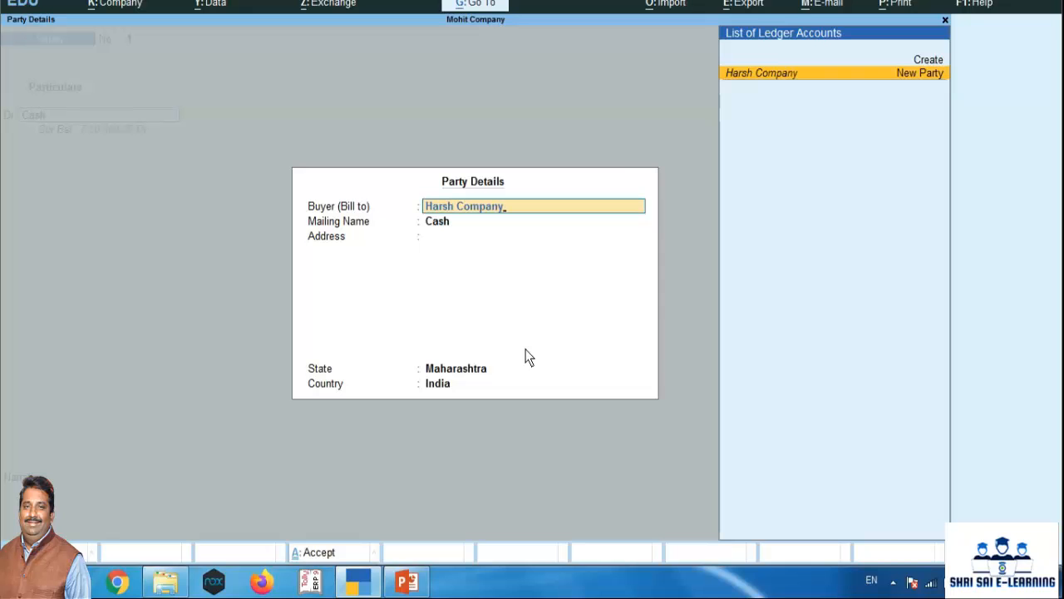
pyautogui.press('Return')
pyautogui.press('Return')
pyautogui.press('Return')
pyautogui.write('S')
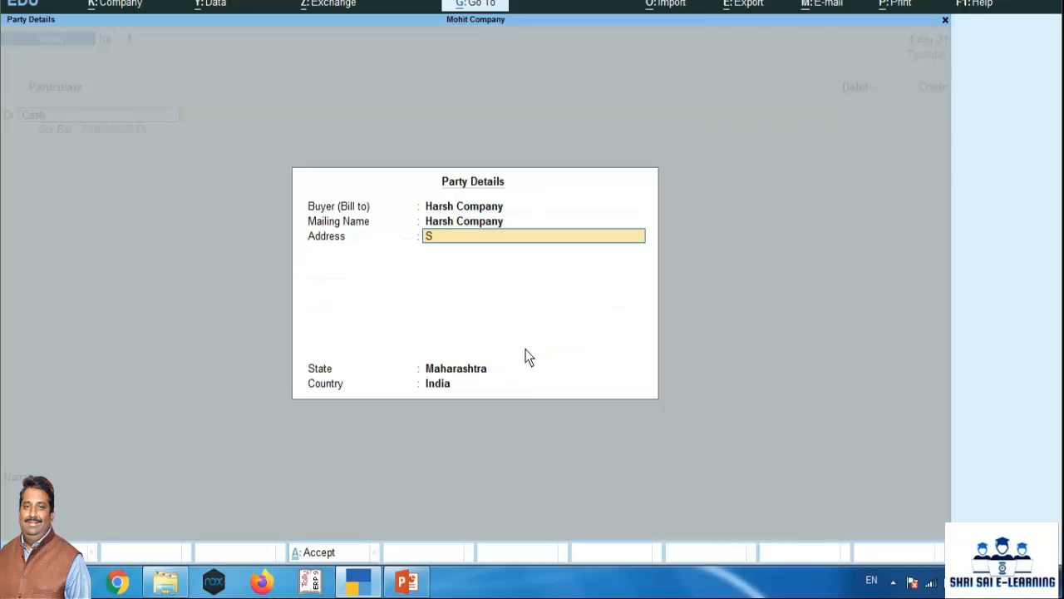
pyautogui.write('angali')
pyautogui.press('Return')
pyautogui.press('Return')
pyautogui.press('Return')
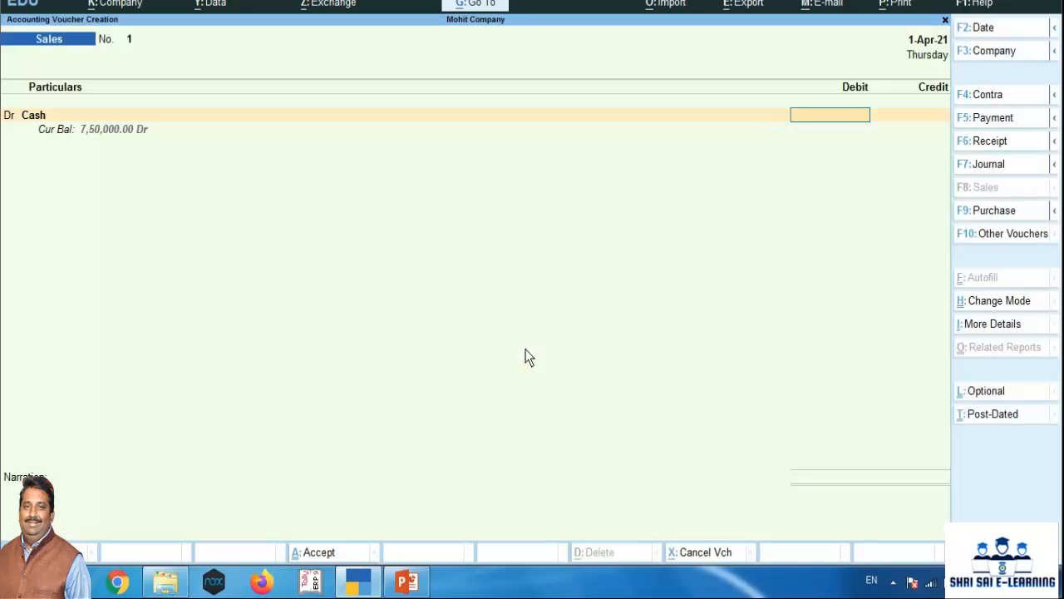
# Debit Cash with 75,000 and credit Sold Goodsa/c for the same amount
pyautogui.write('75000')
pyautogui.press('Return')
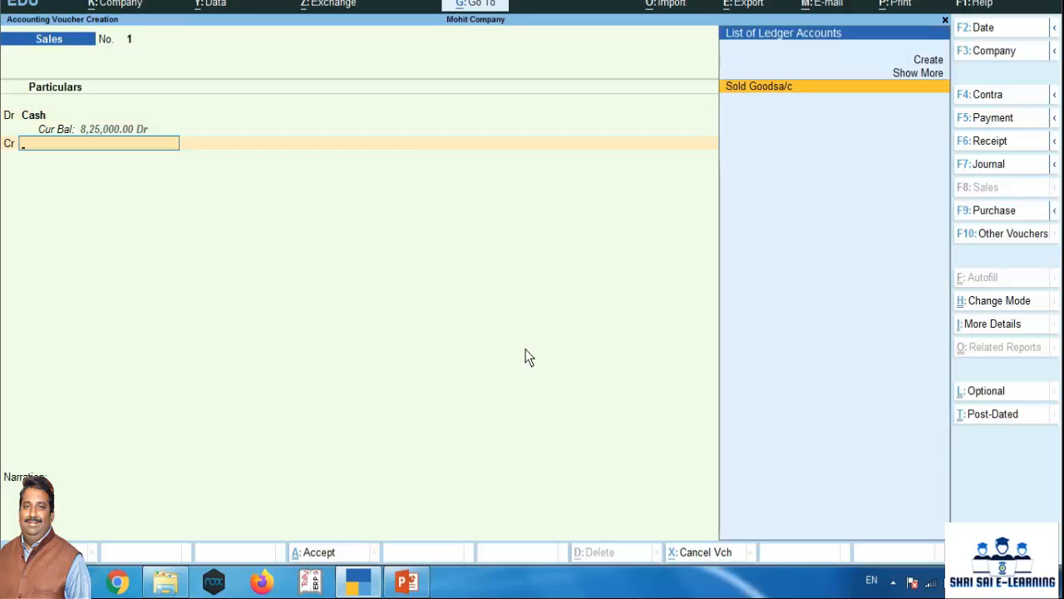
pyautogui.press('Return')
# Add the narration "being goods sold by cash" and save the sales voucher
pyautogui.press('Return')
pyautogui.press('Return')
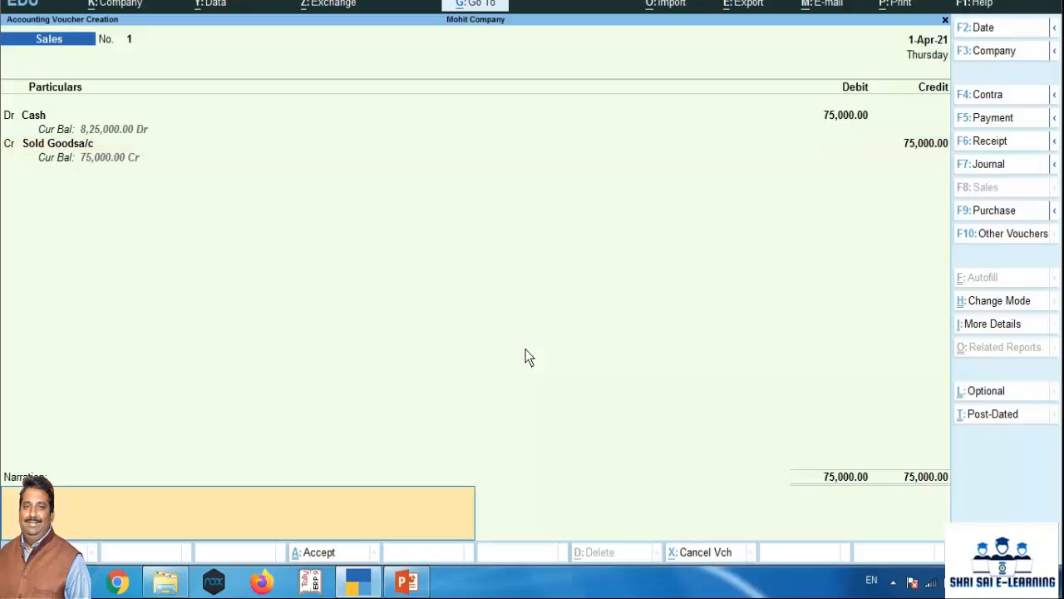
pyautogui.write('bei s sold by cash.')
pyautogui.press('Return')
pyautogui.press('Return')
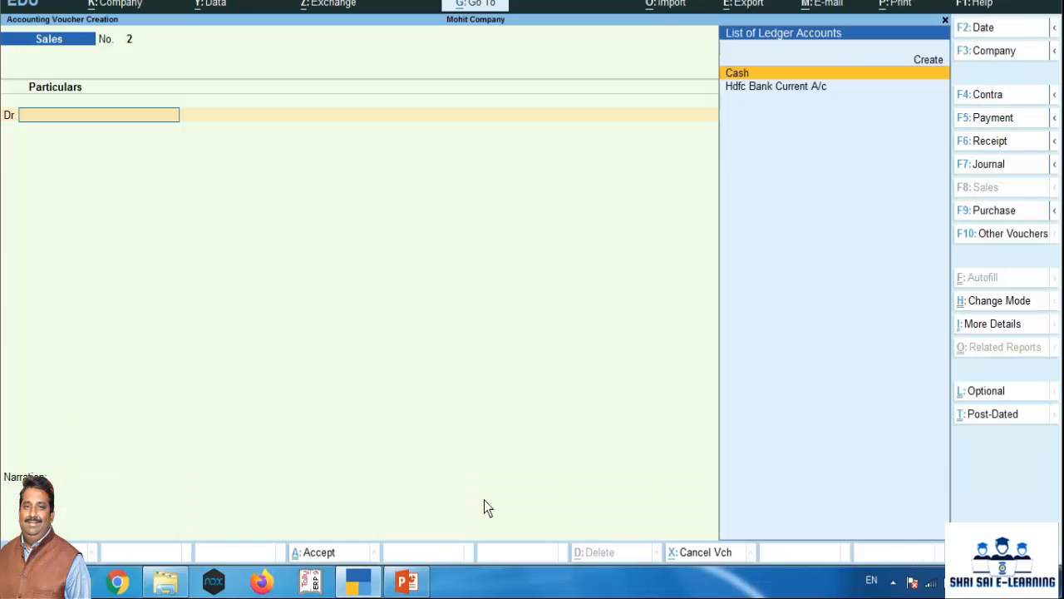
# Review the cheque purchase transaction on the PowerPoint slide and open a purchase voucher in TallyPrime in As Voucher mode
pyautogui.click(406, 581)
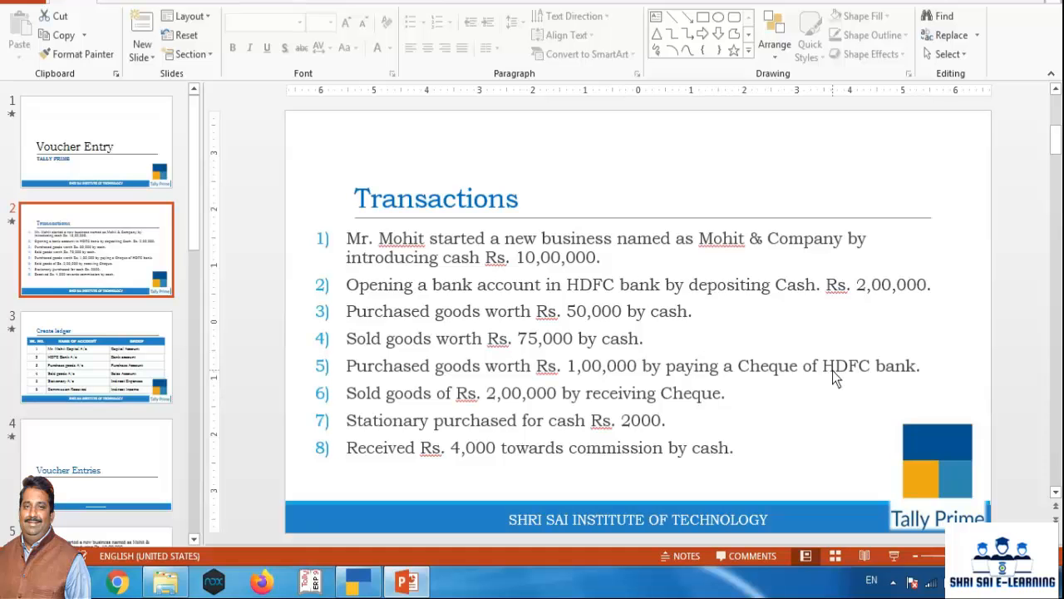
pyautogui.click(402, 586)
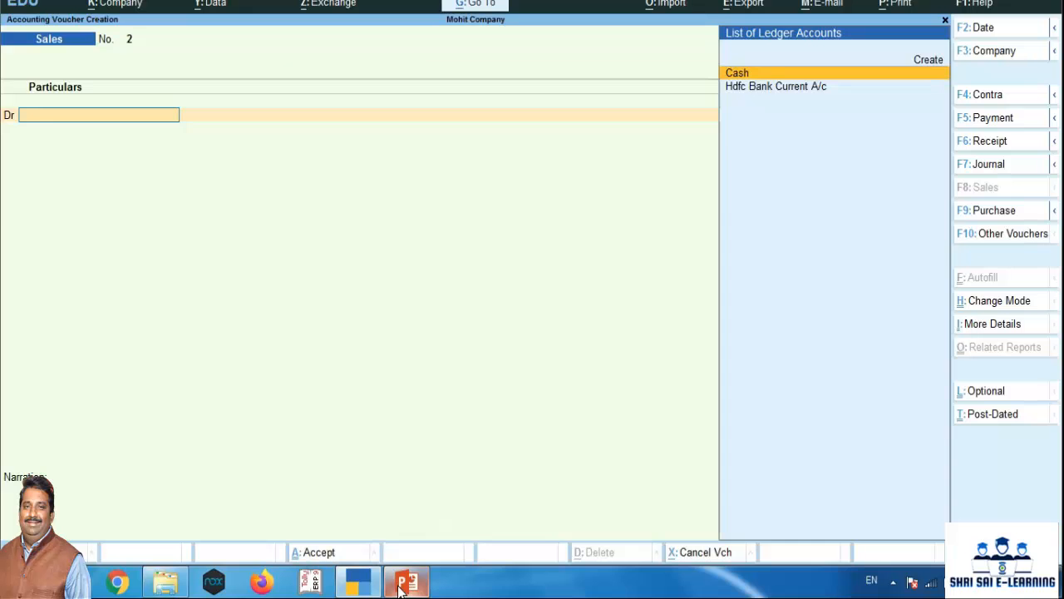
pyautogui.press('F9')
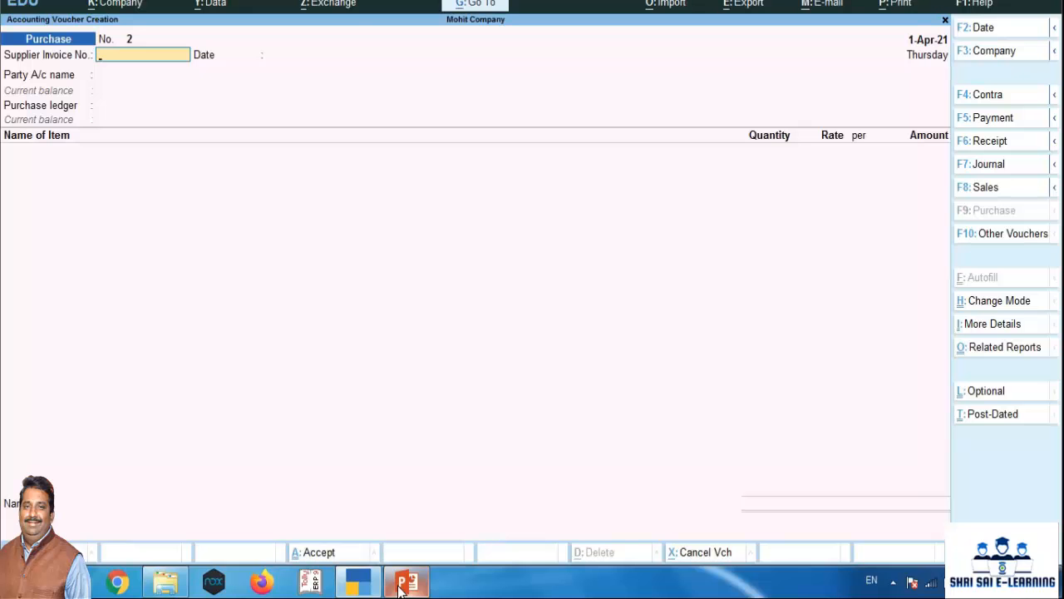
pyautogui.press('ctrl')
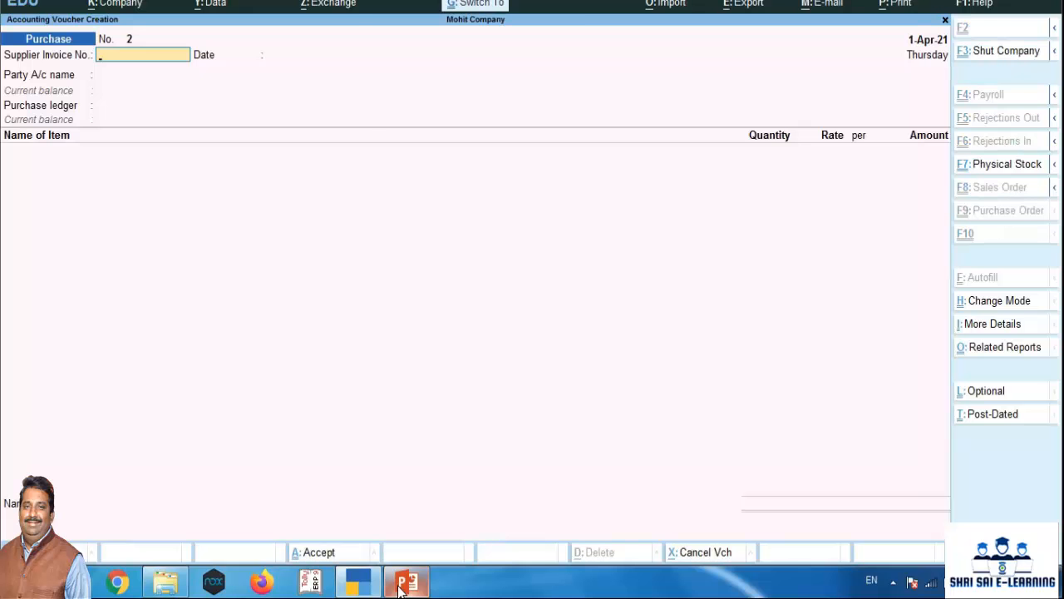
pyautogui.hotkey('ctrl', 'h')
pyautogui.press('Down')
pyautogui.press('Down')
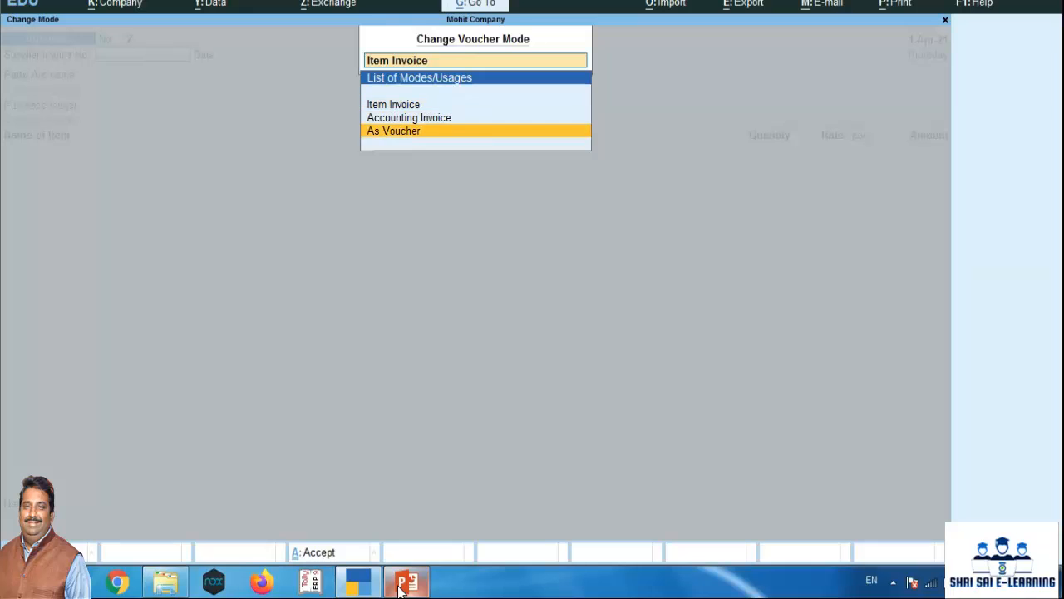
pyautogui.press('Return')
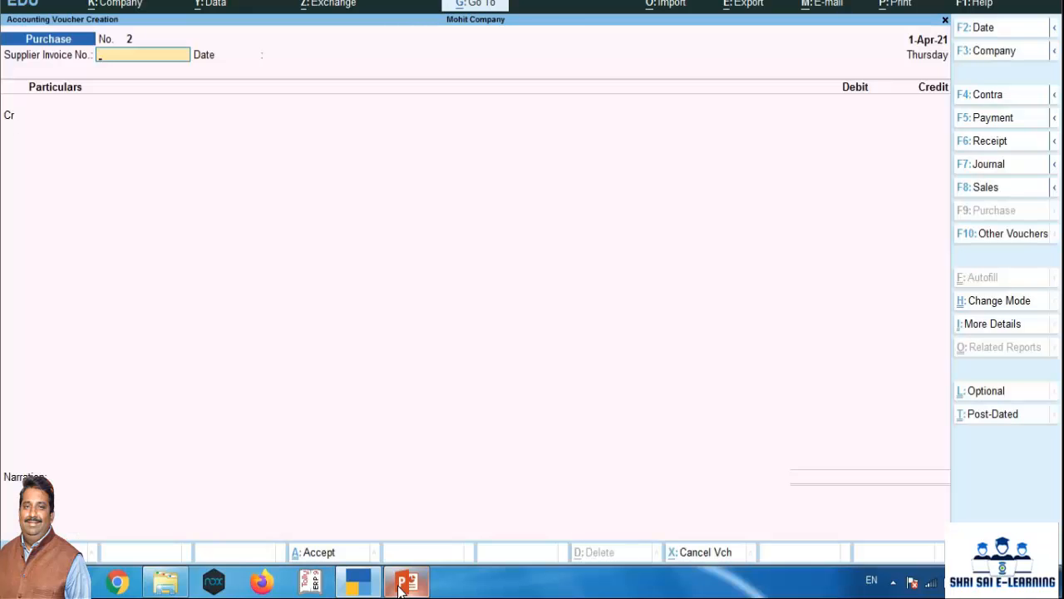
# Enter supplier invoice number 4785, choose Hdfc Bank Current A/c as the credit ledger and leave all receipt details blank
pyautogui.write('4785')
pyautogui.press('Return')
pyautogui.press('Return')
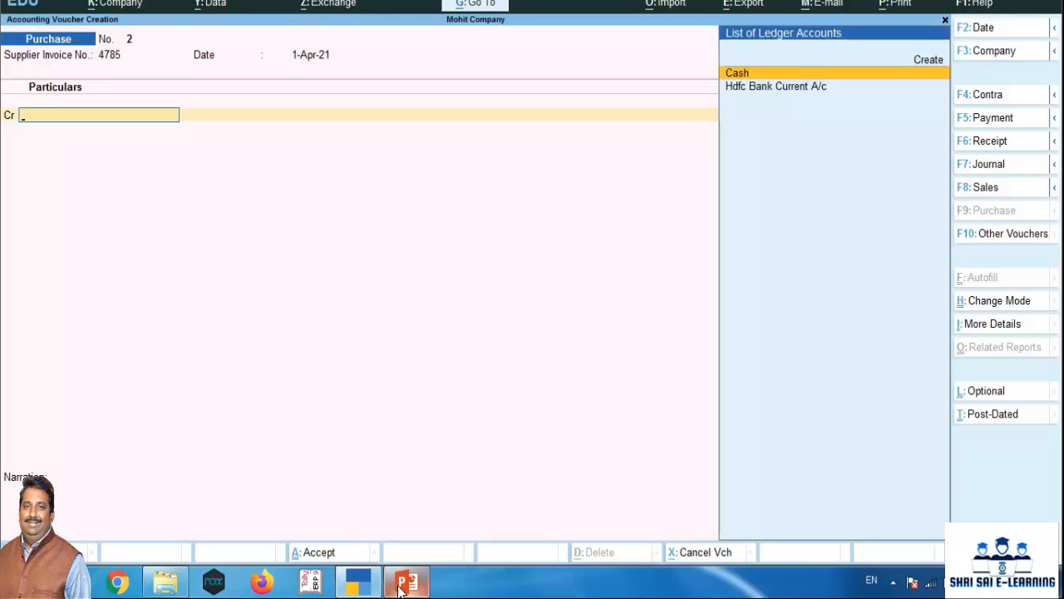
pyautogui.press('Down')
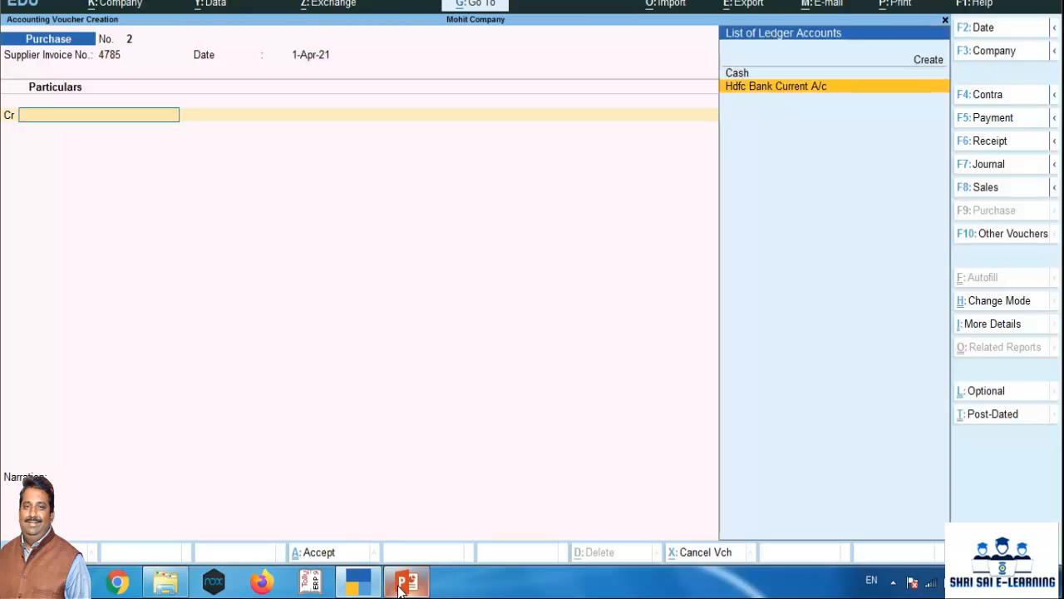
pyautogui.press('Return')
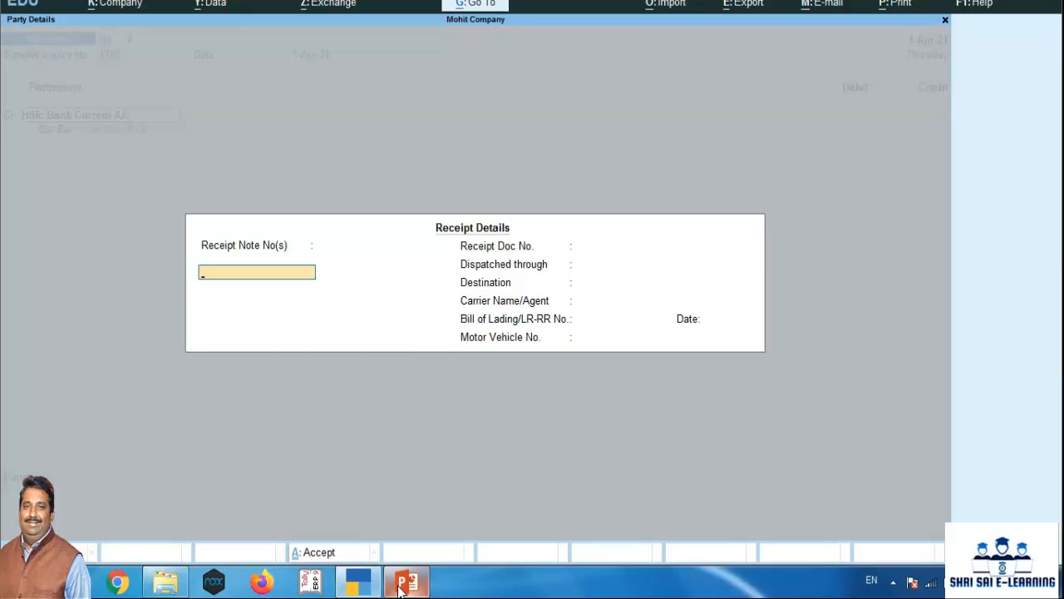
pyautogui.press('Return')
pyautogui.press('Return')
pyautogui.press('Return')
pyautogui.press('Return')
pyautogui.press('Return')
pyautogui.press('Return')
pyautogui.press('Return')
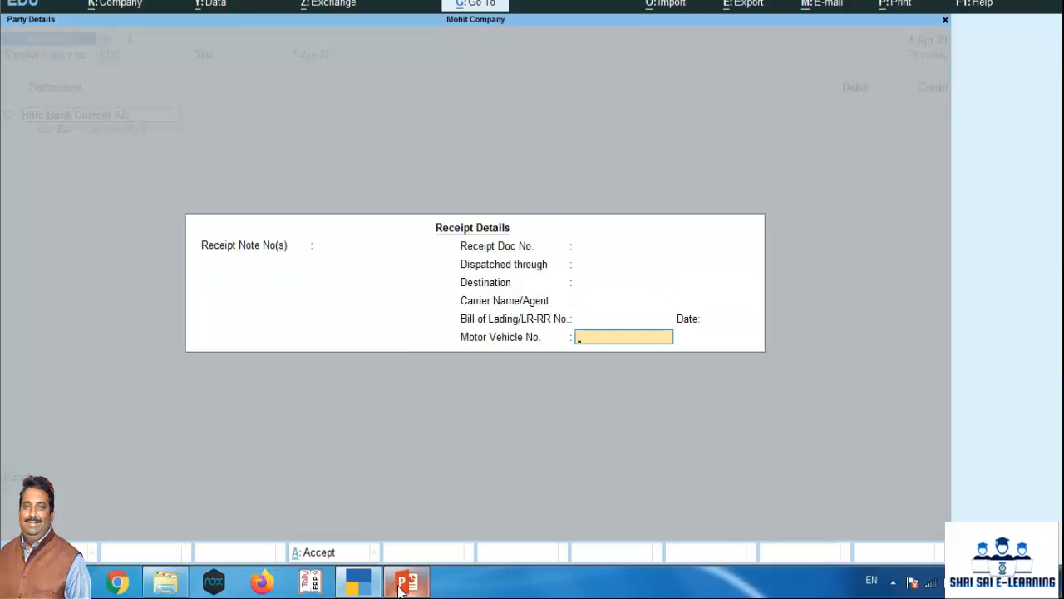
pyautogui.press('Return')
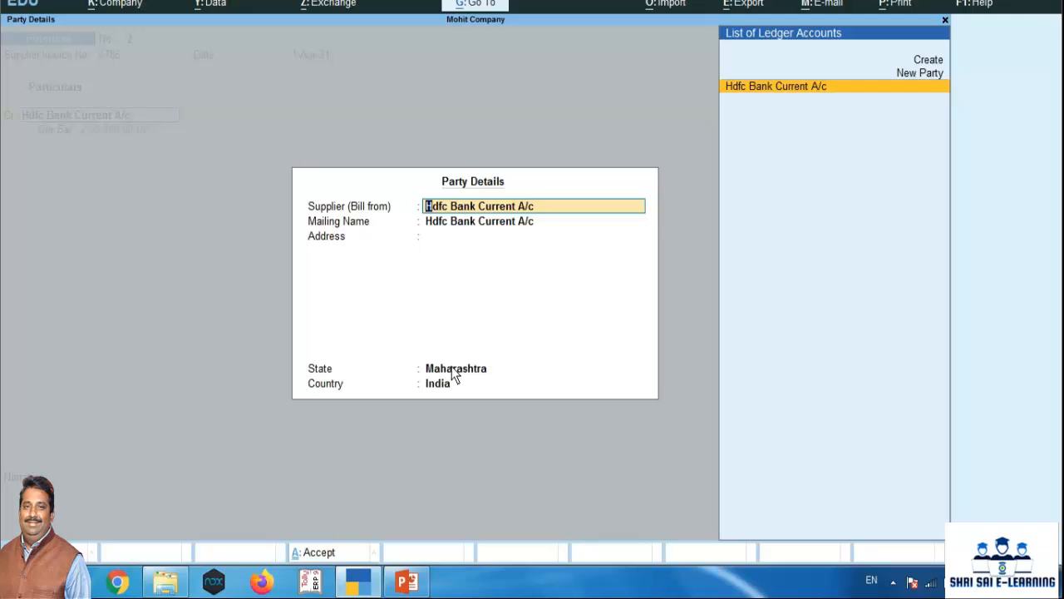
# In the party details, set the supplier to the new party Vijay Traders and enter its city as the address
pyautogui.write('Vija')
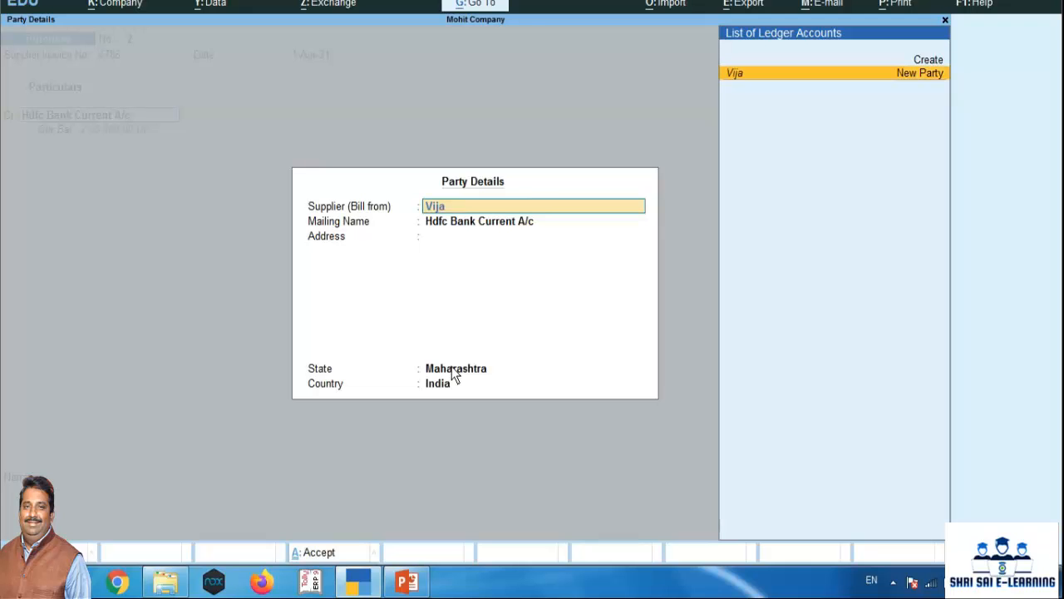
pyautogui.write('y traders')
pyautogui.press('Return')
pyautogui.press('Return')
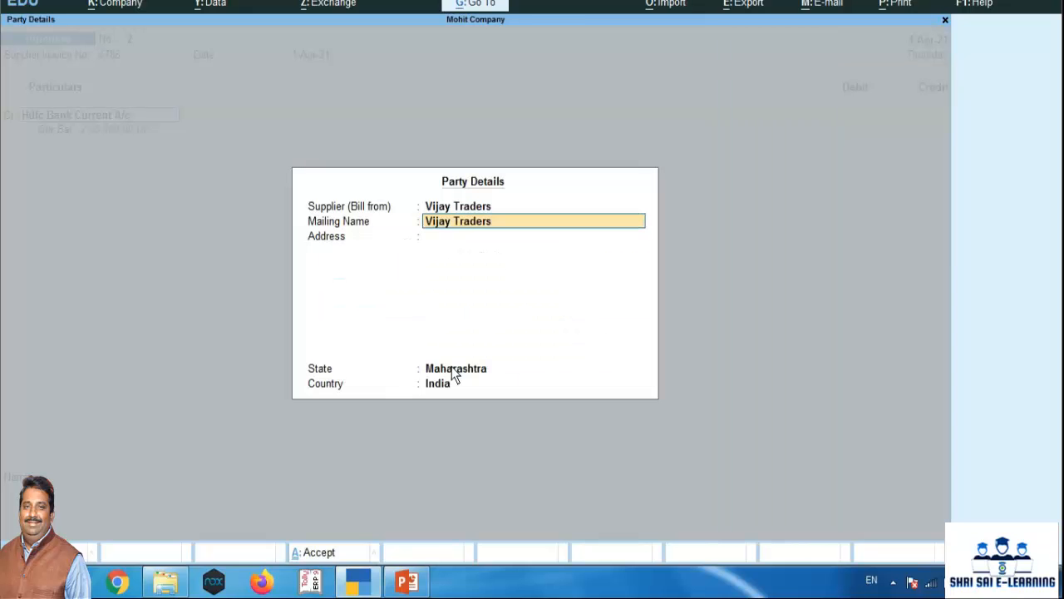
pyautogui.press('Return')
pyautogui.write('Kolhapur')
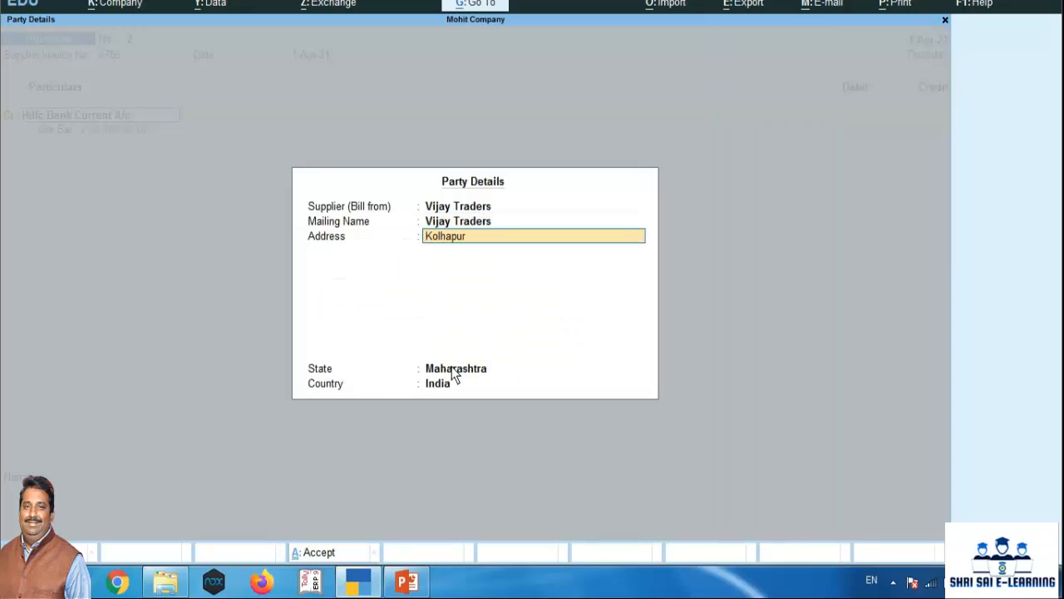
pyautogui.press('Return')
pyautogui.press('Return')
pyautogui.press('Return')
pyautogui.press('Return')
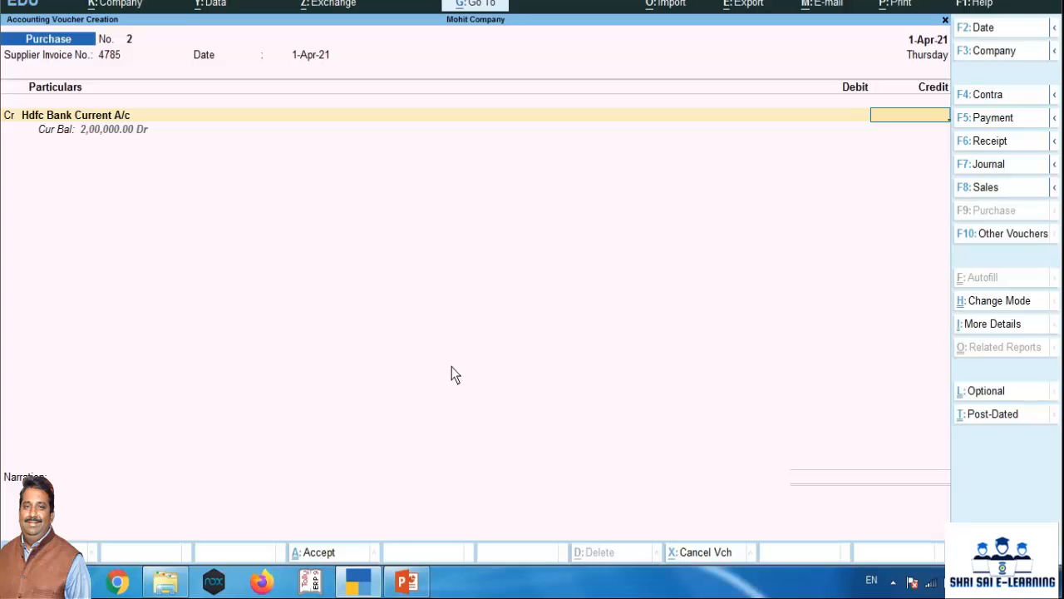
# Credit Hdfc Bank Current A/c with 1,00,000 and allocate the amount as a cheque, entering the cheque number
pyautogui.write('1,00,00')
pyautogui.write('0')
pyautogui.press('Return')
pyautogui.press('Return')
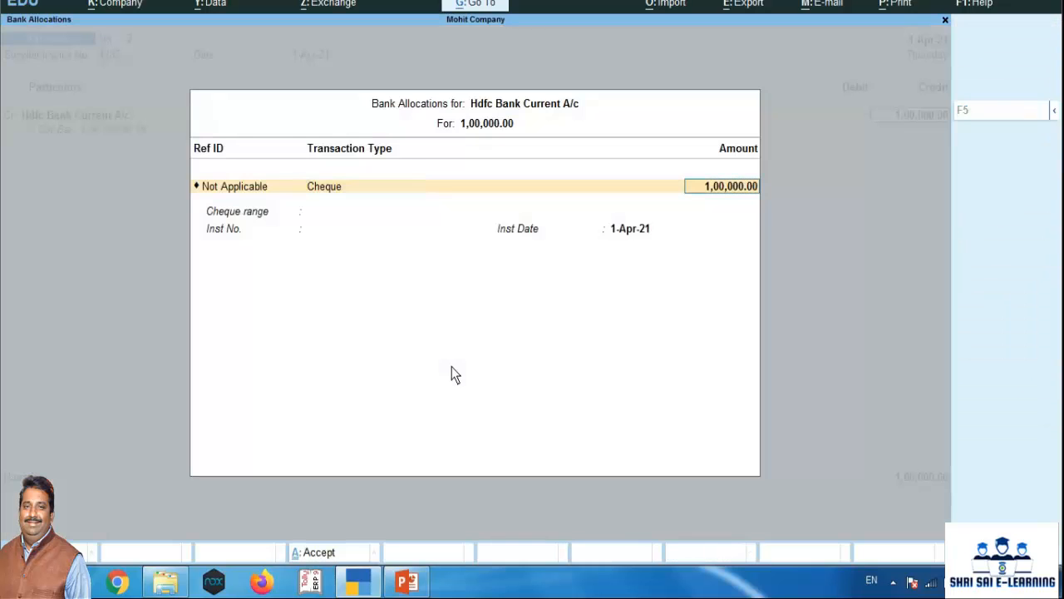
pyautogui.press('Return')
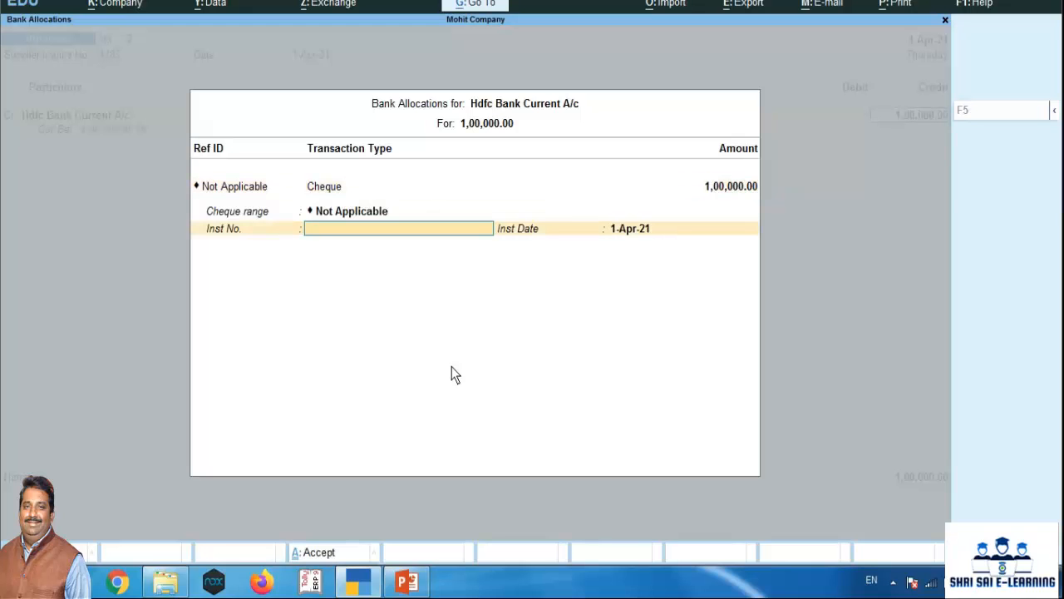
pyautogui.write('1546836')
# Debit Purchased Goods A/c with 1,00,000 and leave its inventory allocation blank
pyautogui.press('Return')
pyautogui.press('Return')
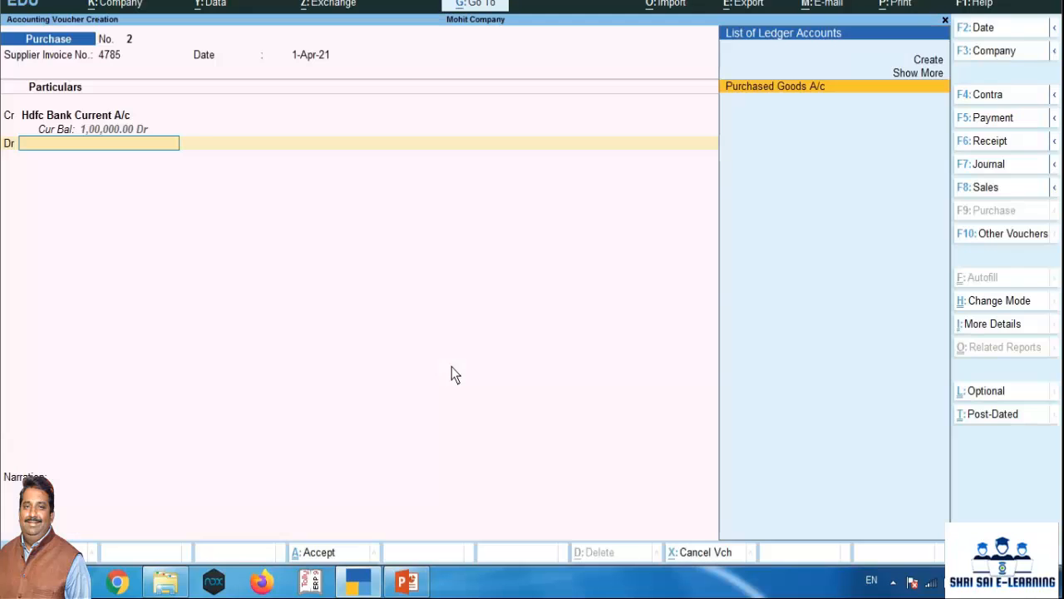
pyautogui.press('Return')
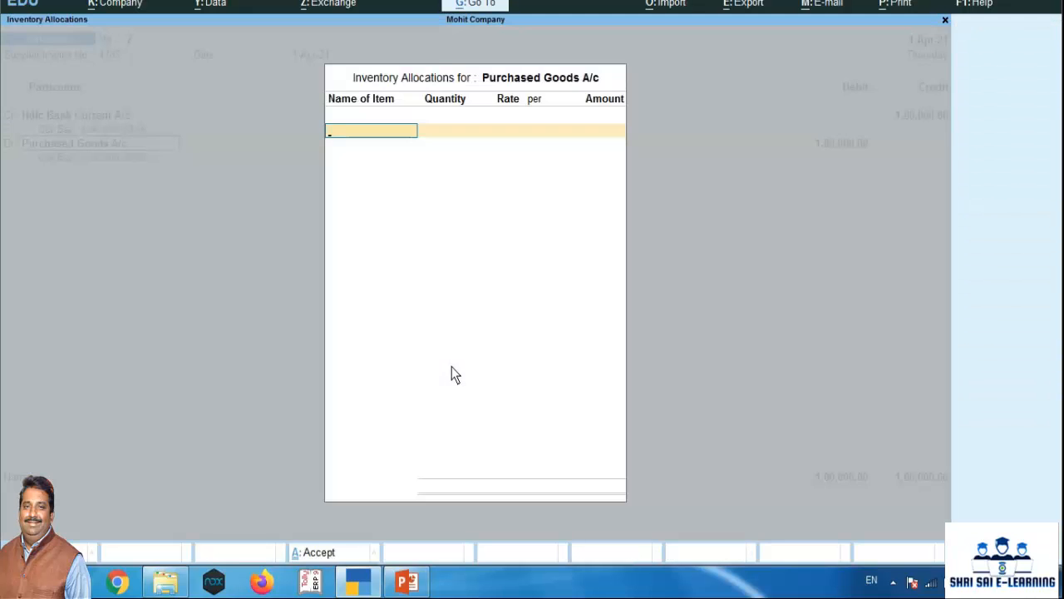
pyautogui.press('Return')
pyautogui.press('Return')
# Add the narration "being goodspurchased by cheque" and save the purchase voucher
pyautogui.write('bei')
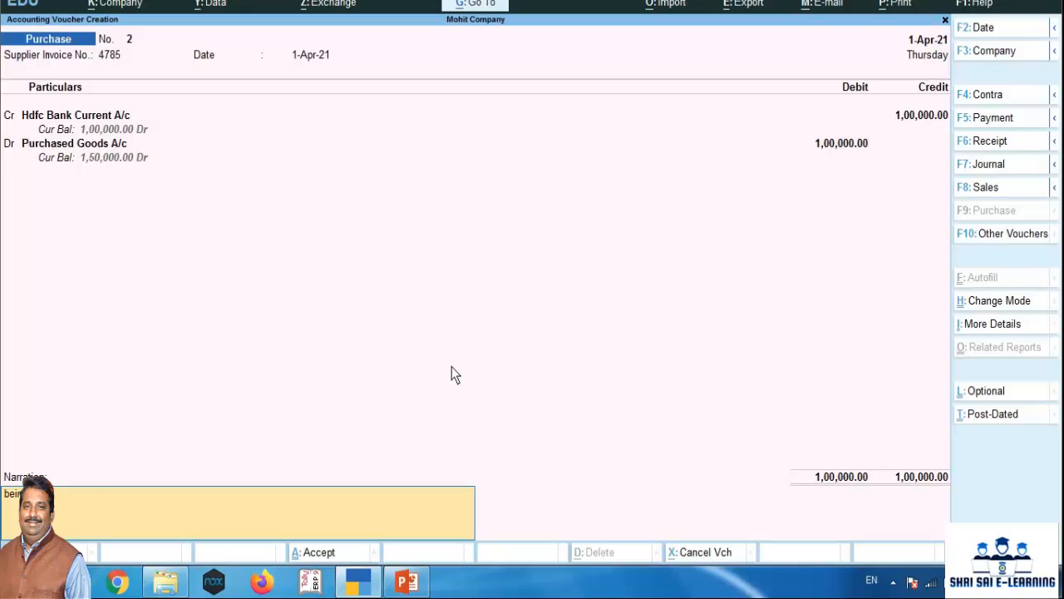
pyautogui.write('ng goodspurchased by cheque')
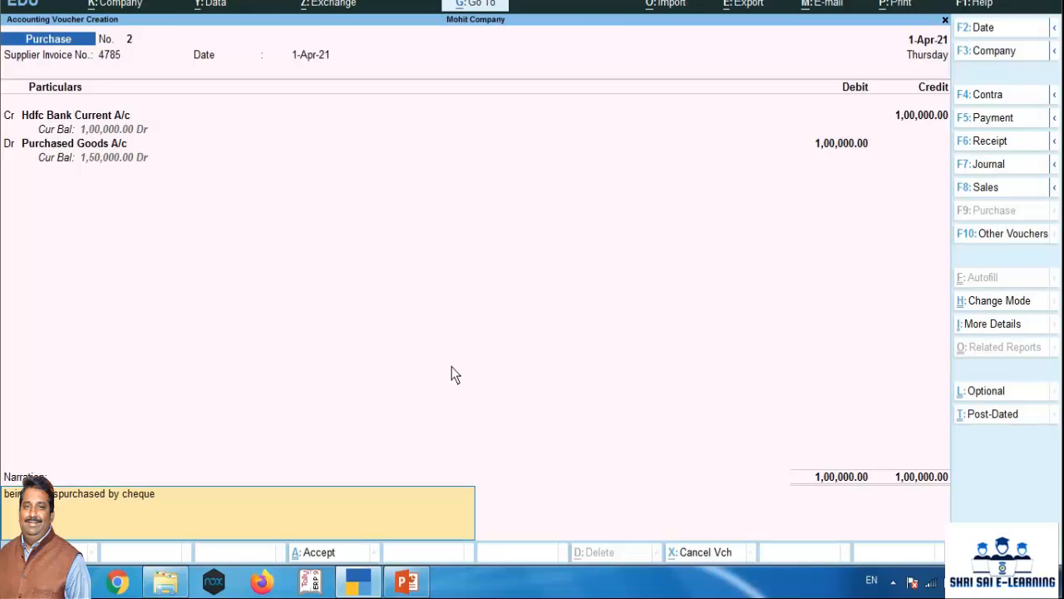
pyautogui.press('Return')
pyautogui.press('Return')
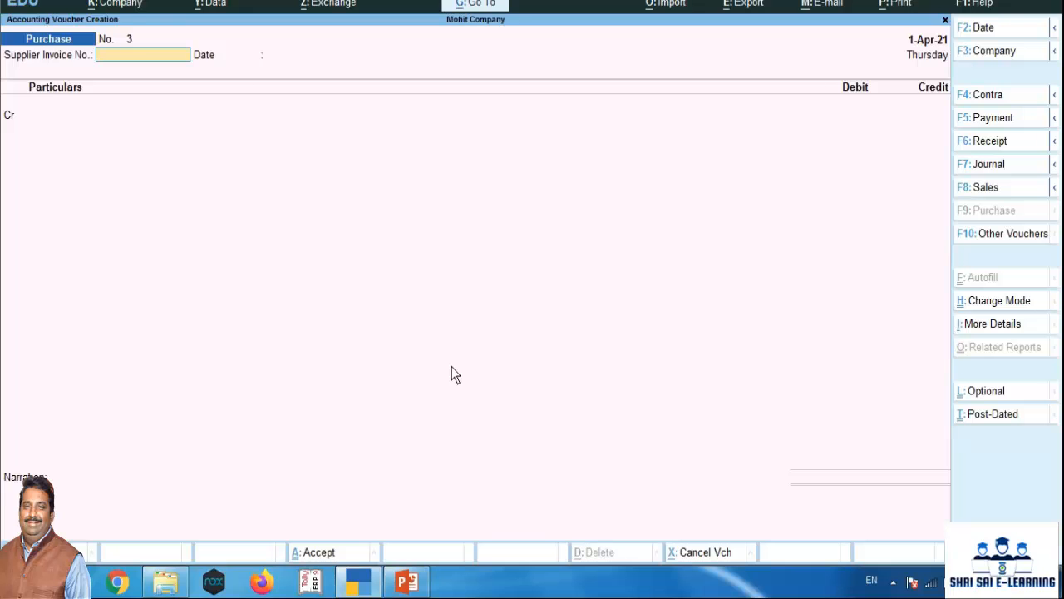
# Open a new sales voucher and change its mode from Item Invoice to As Voucher
pyautogui.press('F8')
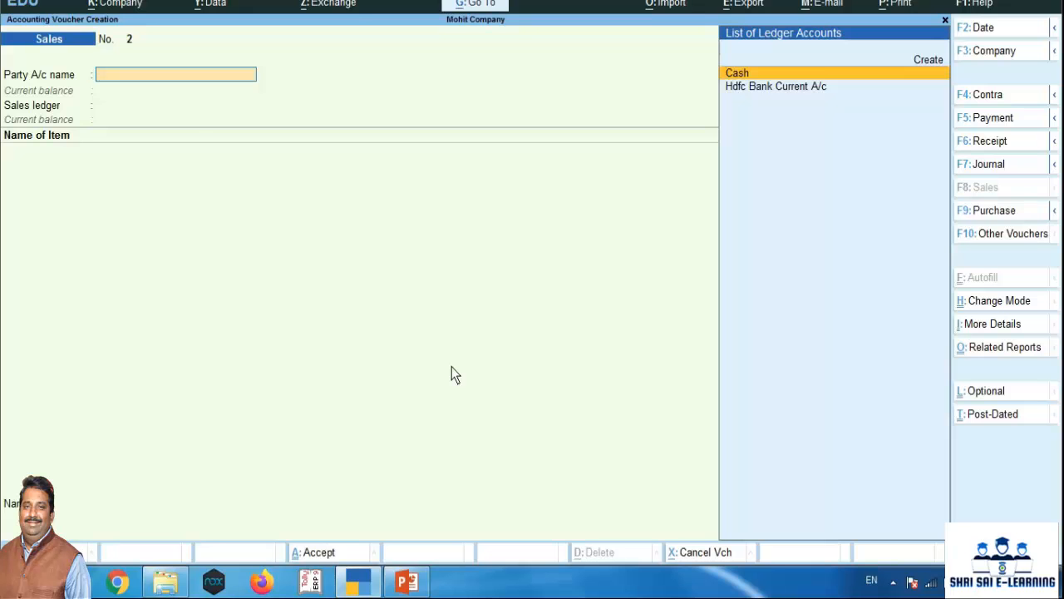
pyautogui.hotkey('ctrl', 'h')
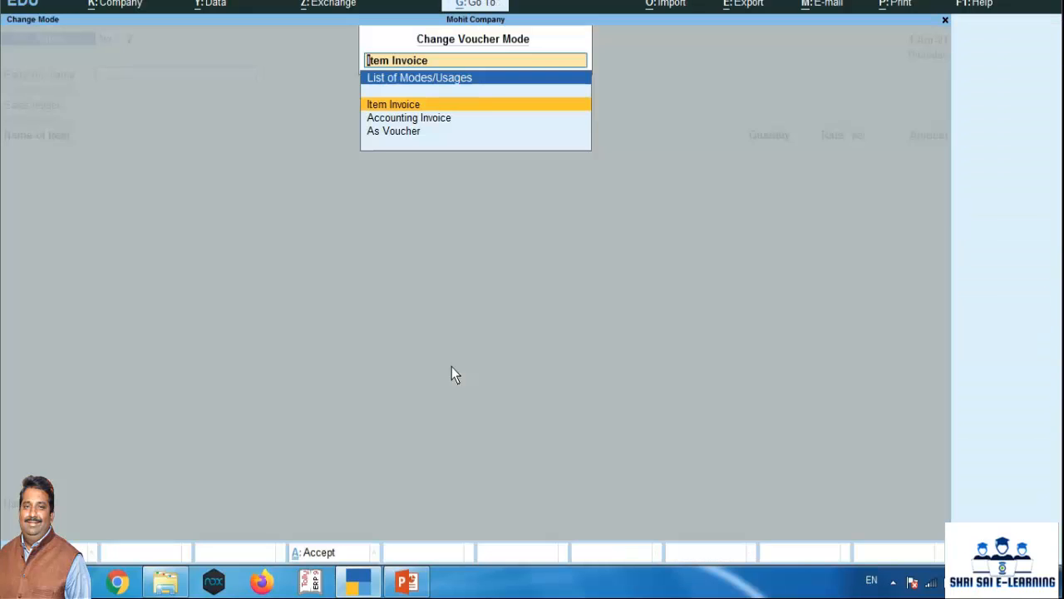
pyautogui.press('Down')
pyautogui.press('Down')
pyautogui.press('Return')
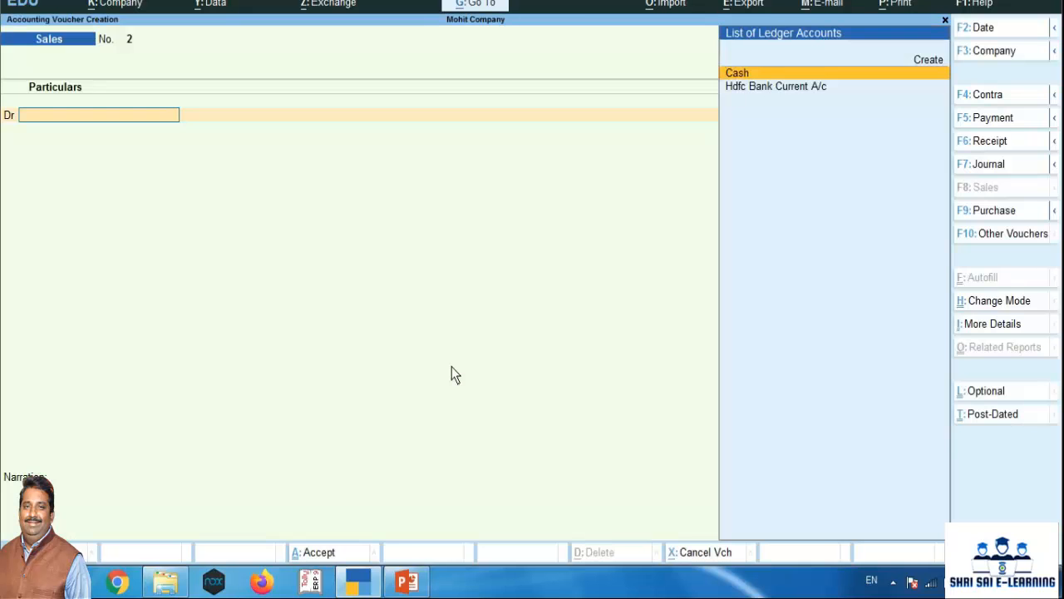
# Choose Hdfc Bank Current A/c as the debit ledger of the sales voucher and leave all dispatch details blank
pyautogui.press('Down')
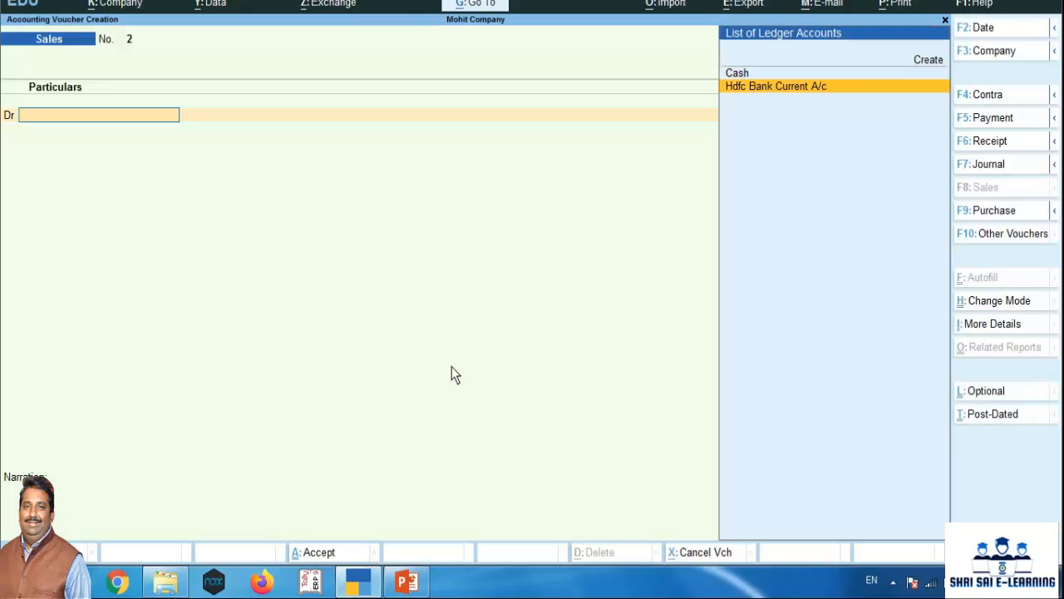
pyautogui.press('Return')
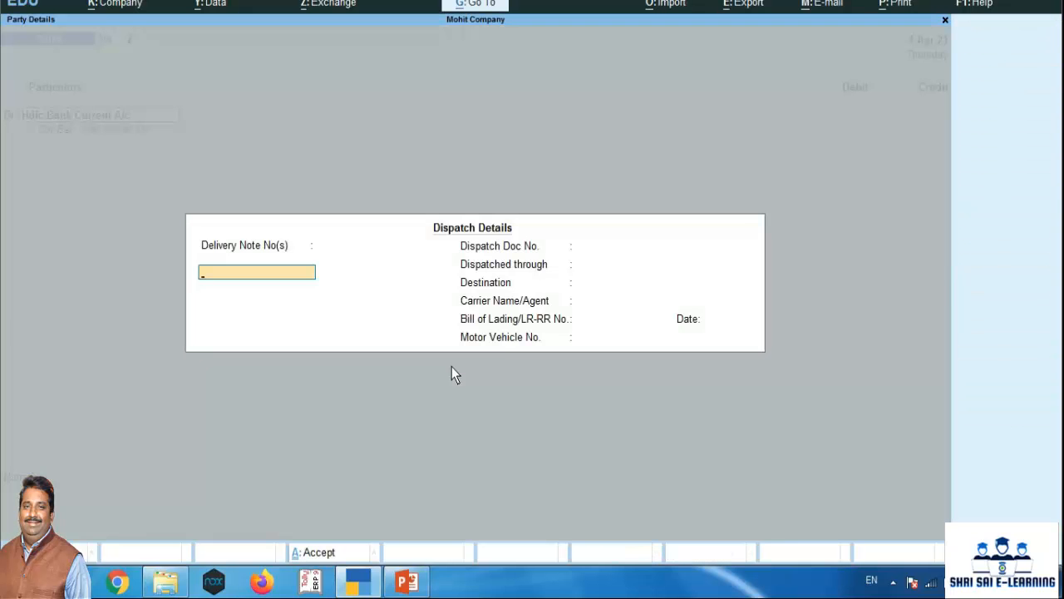
pyautogui.press('Return')
pyautogui.press('Return')
pyautogui.press('Return')
pyautogui.press('Return')
pyautogui.press('Return')
pyautogui.press('Return')
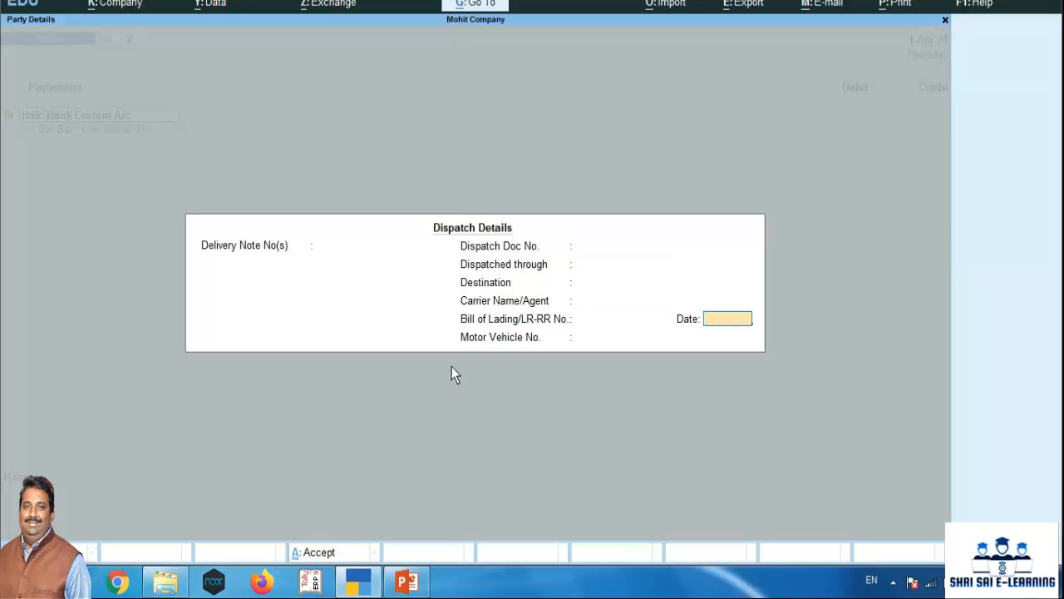
pyautogui.press('Return')
pyautogui.press('Return')
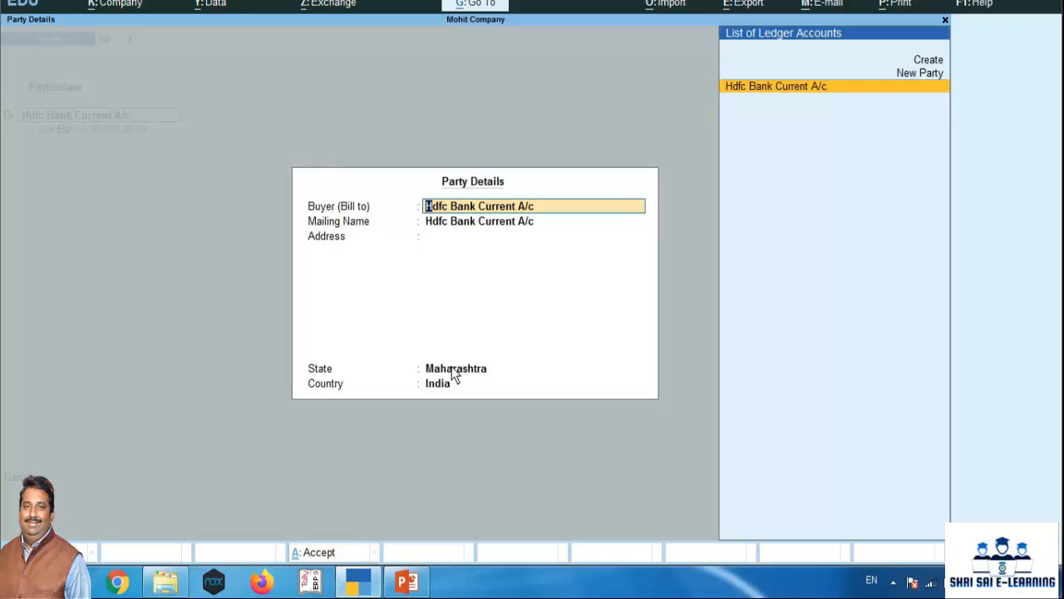
# In the party details, set the buyer to the new party Komal Traders and enter its city as the address
pyautogui.write('Komal')
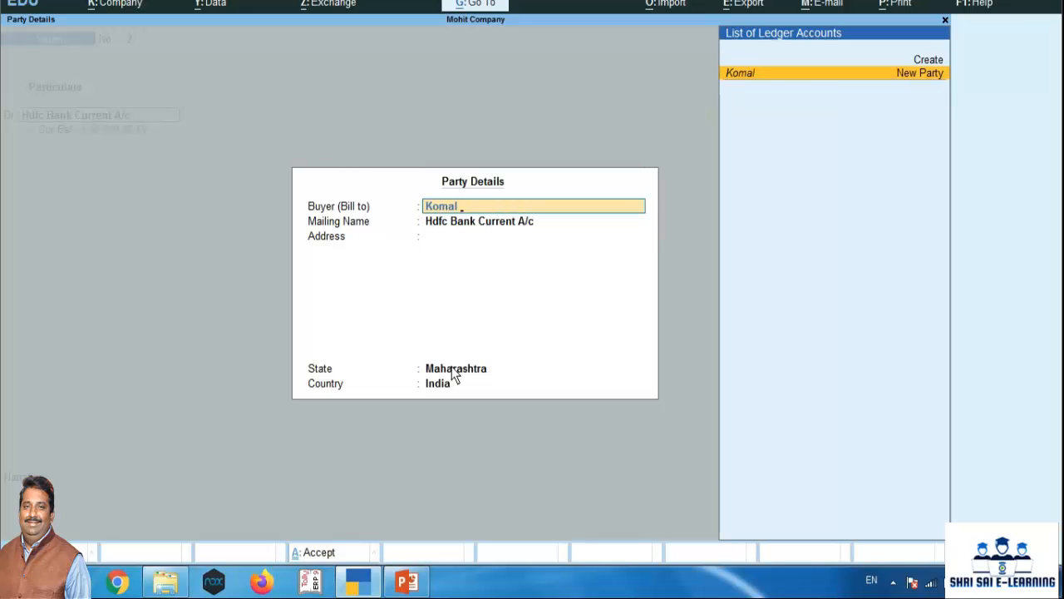
pyautogui.write(' Traders')
pyautogui.press('Return')
pyautogui.press('Return')
pyautogui.press('Return')
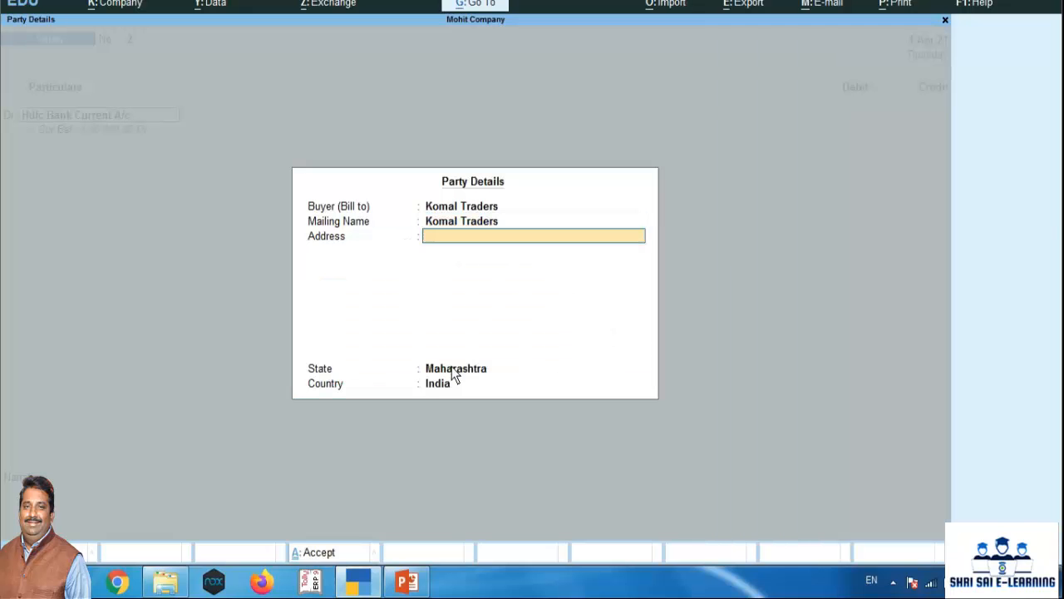
pyautogui.write('Sangali')
pyautogui.press('Return')
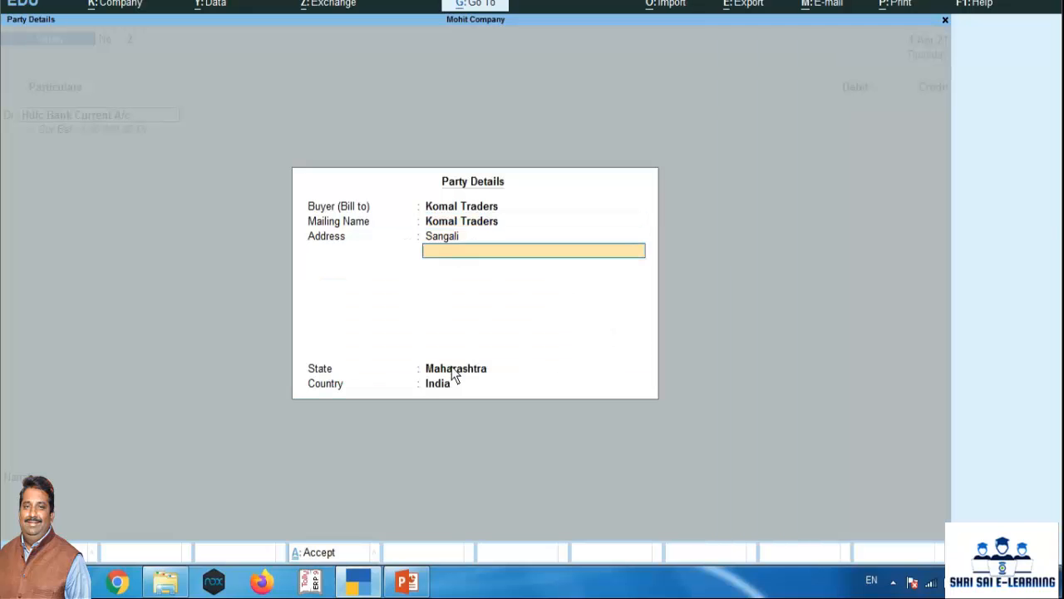
pyautogui.press('Return')
# Debit the bank ledger with 2,00,000 and enter instrument number 456879 dated 1-Apr-21 for its Cheque/DD allocation
pyautogui.press('Return')
pyautogui.press('Return')
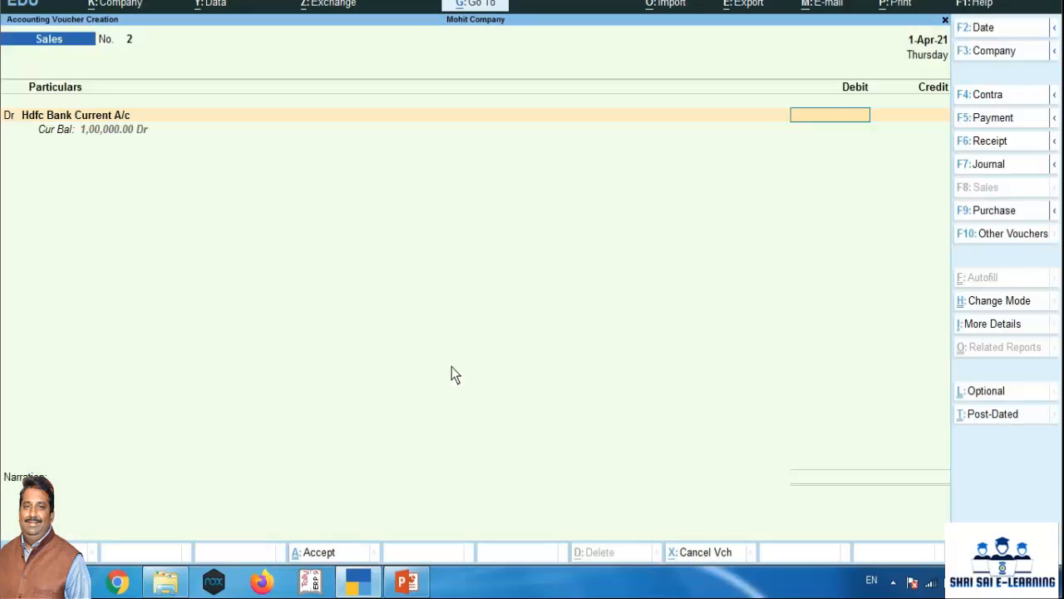
pyautogui.write('200000')
pyautogui.press('Return')
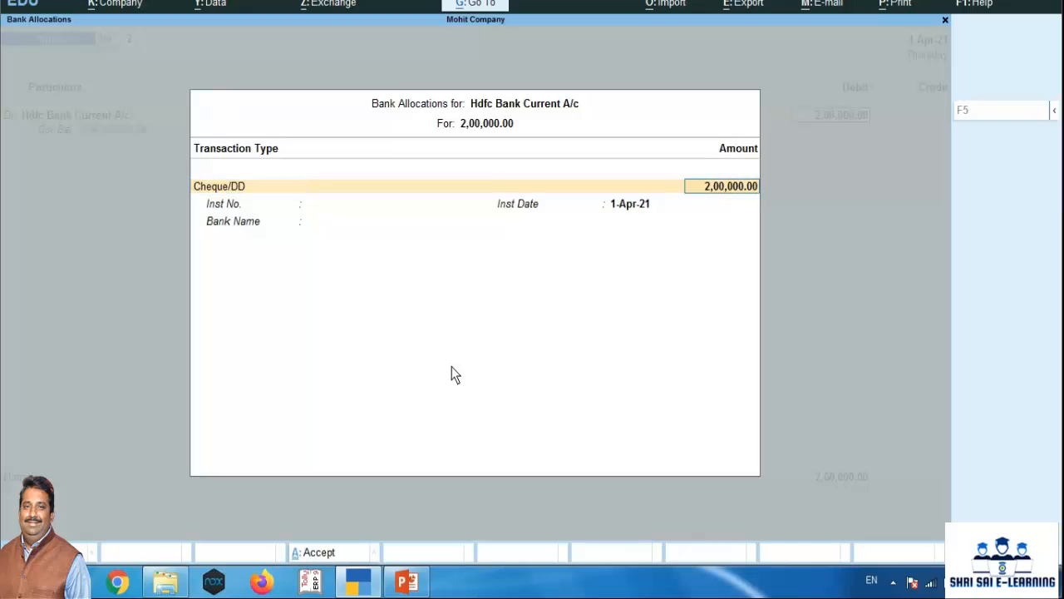
pyautogui.press('Return')
pyautogui.write('456879')
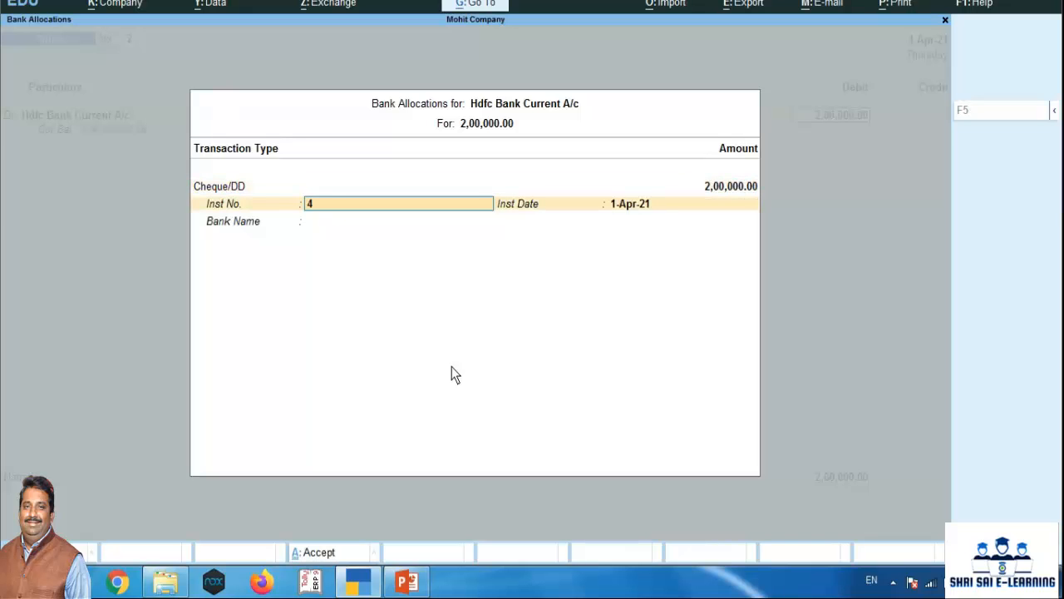
pyautogui.press('Return')
pyautogui.press('Return')
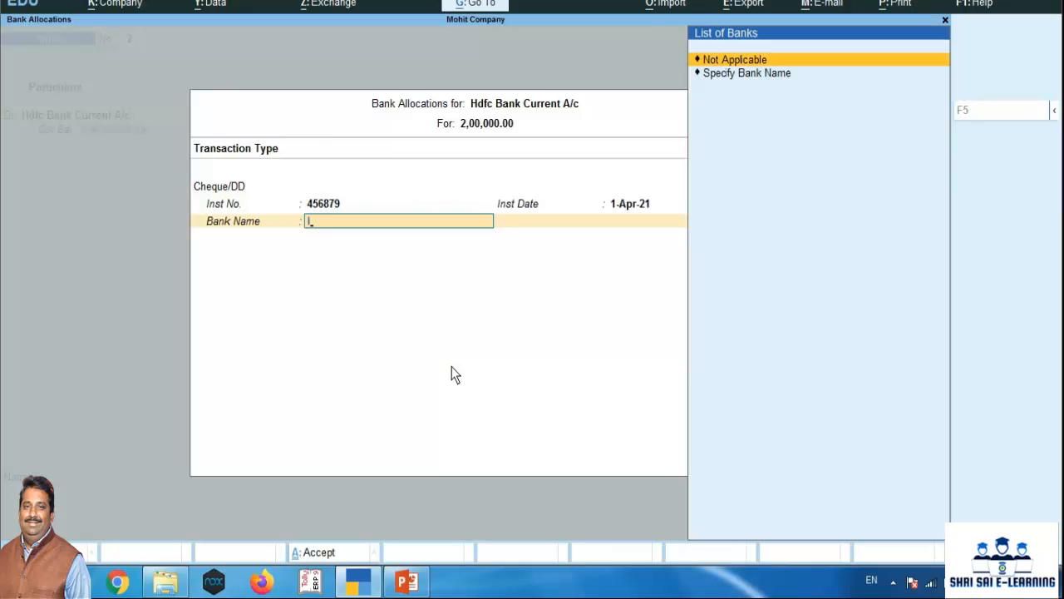
# Specify Icici Bank as the bank name for the received cheque
pyautogui.press('Down')
pyautogui.press('Return')
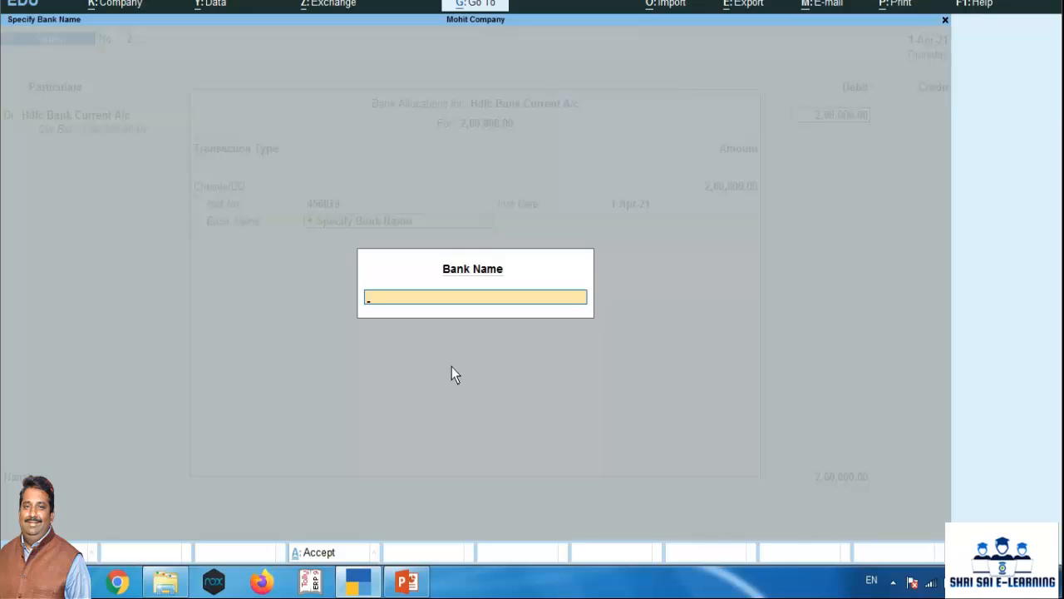
pyautogui.write('Icici Bank')
pyautogui.press('Return')
# Credit Sold Goodsa/c with 2,00,000 and leave its inventory allocations blank
pyautogui.press('Return')
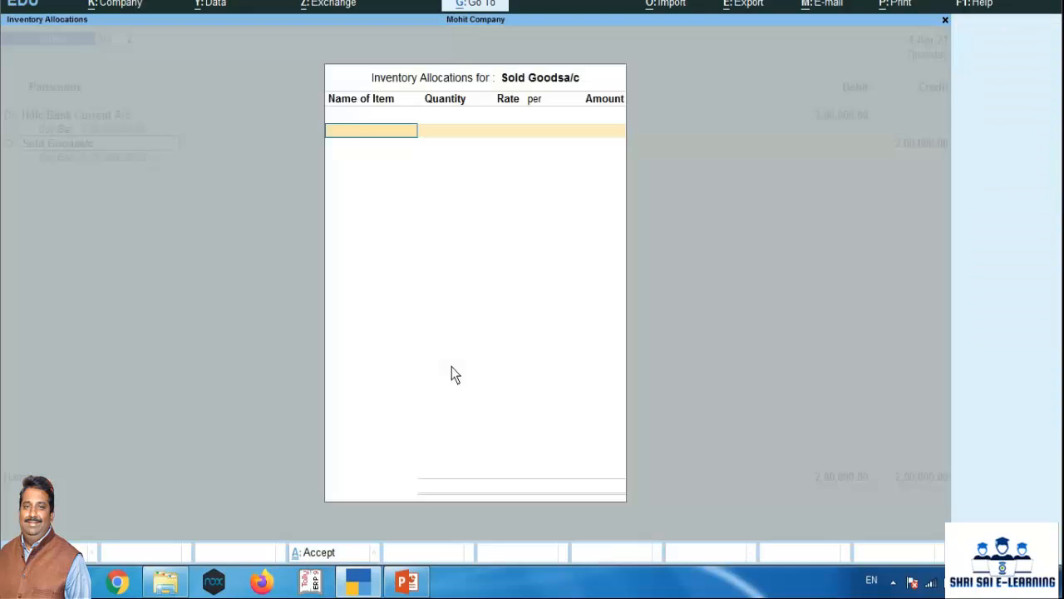
pyautogui.press('Return')
pyautogui.press('Return')
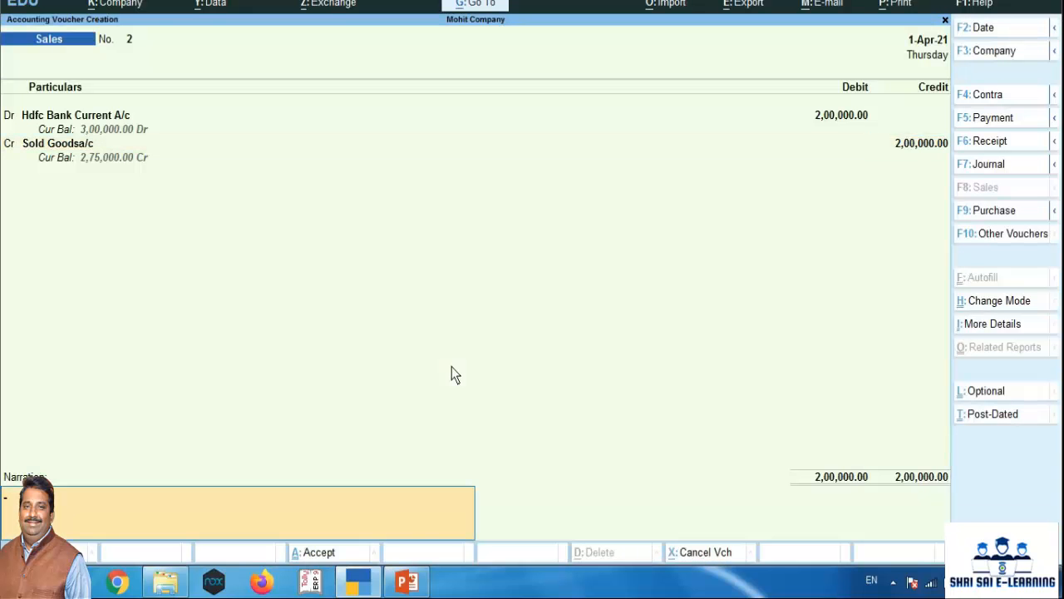
# Add the narration "being goods sold by cheque" and save the sales voucher
pyautogui.write('being goods sold by chequ')
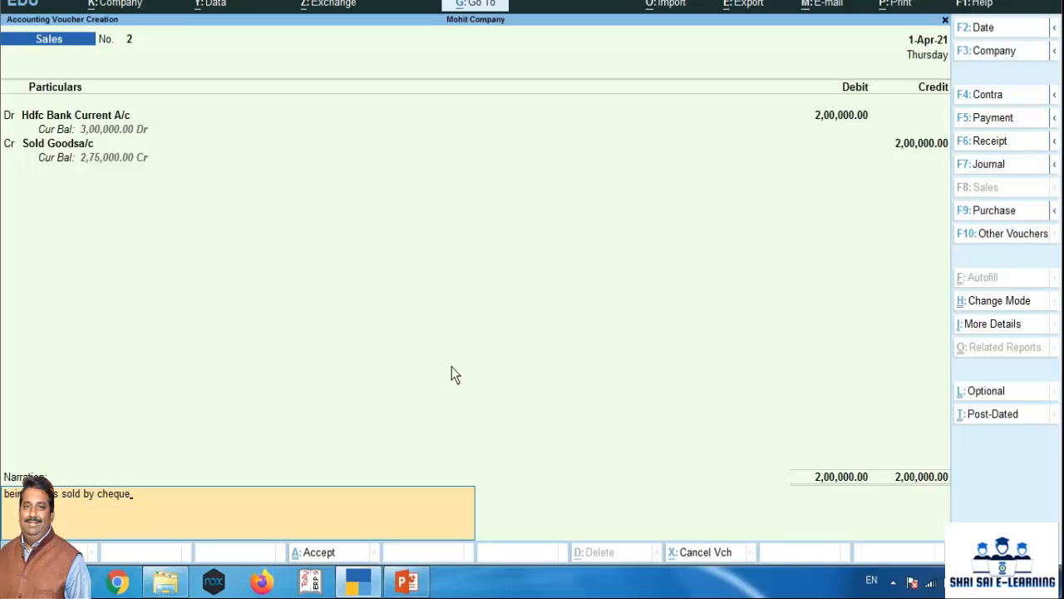
pyautogui.write('e')
pyautogui.press('Return')
pyautogui.press('Return')
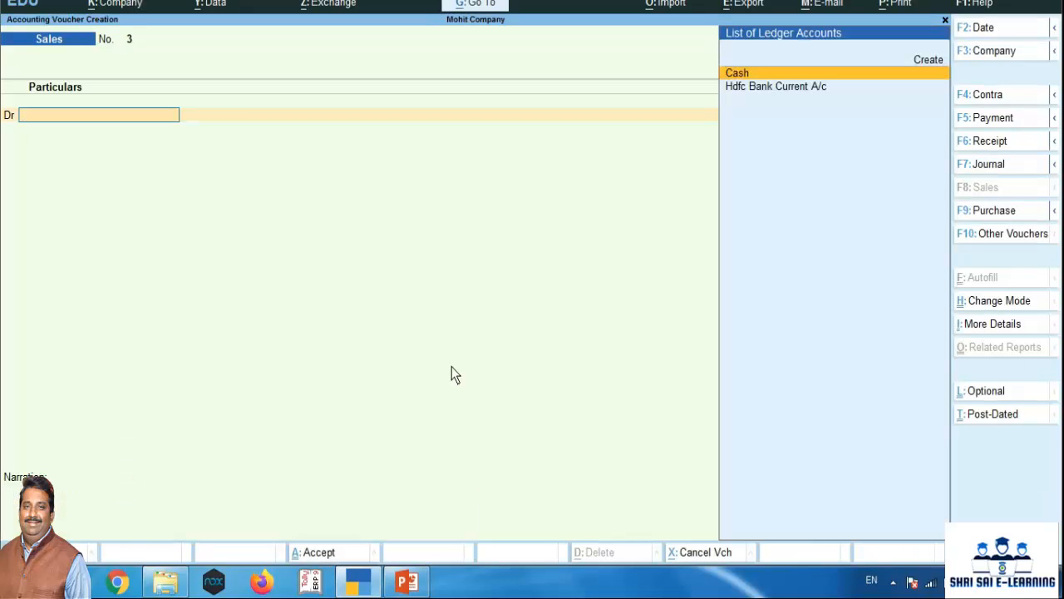
# Open a new payment voucher and choose Stationery A/c as its debit ledger
pyautogui.press('F5')
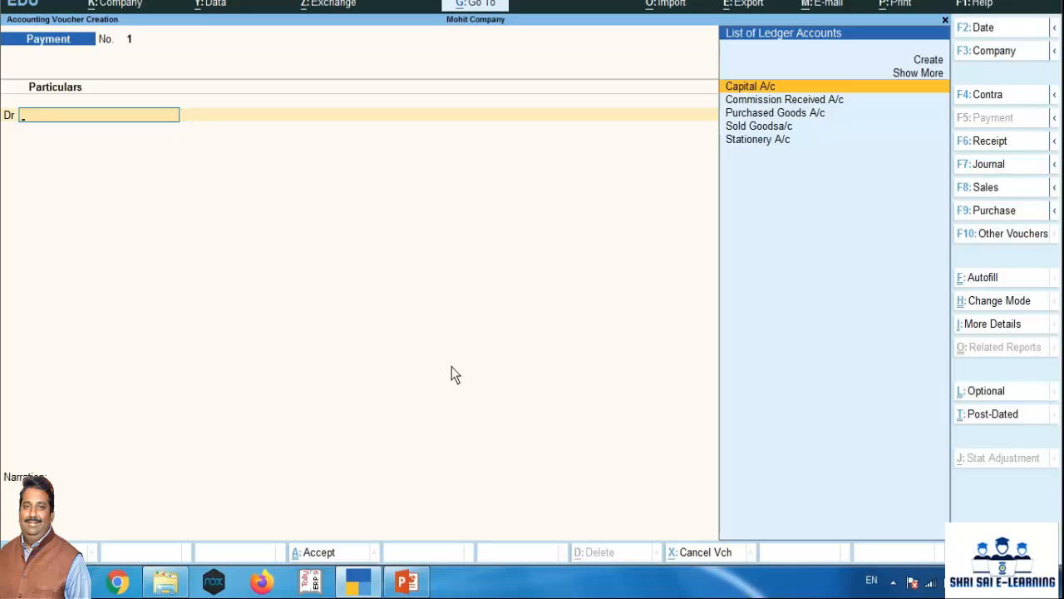
pyautogui.write('St')
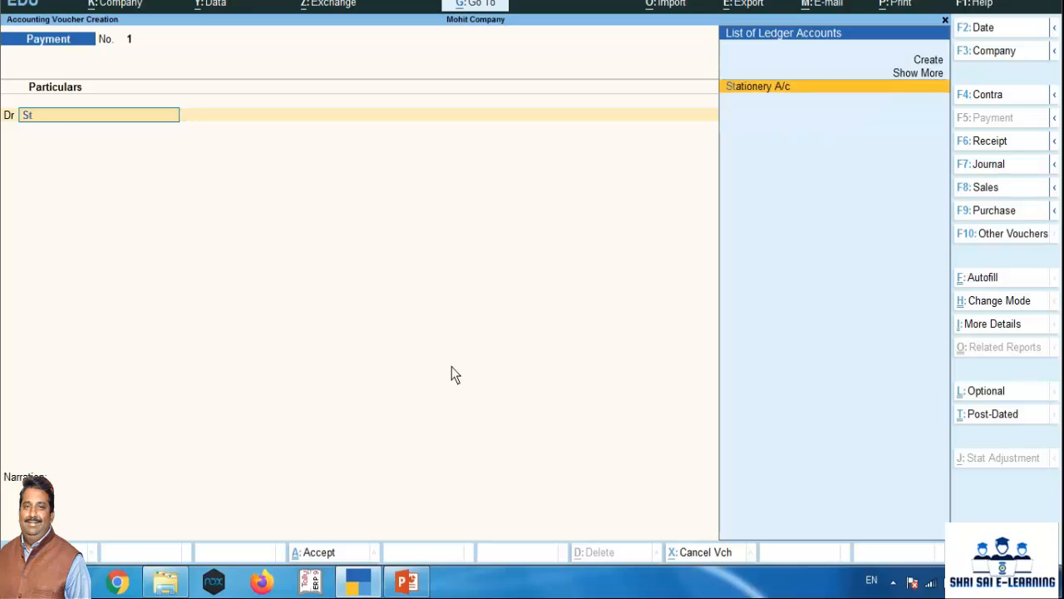
pyautogui.press('Return')
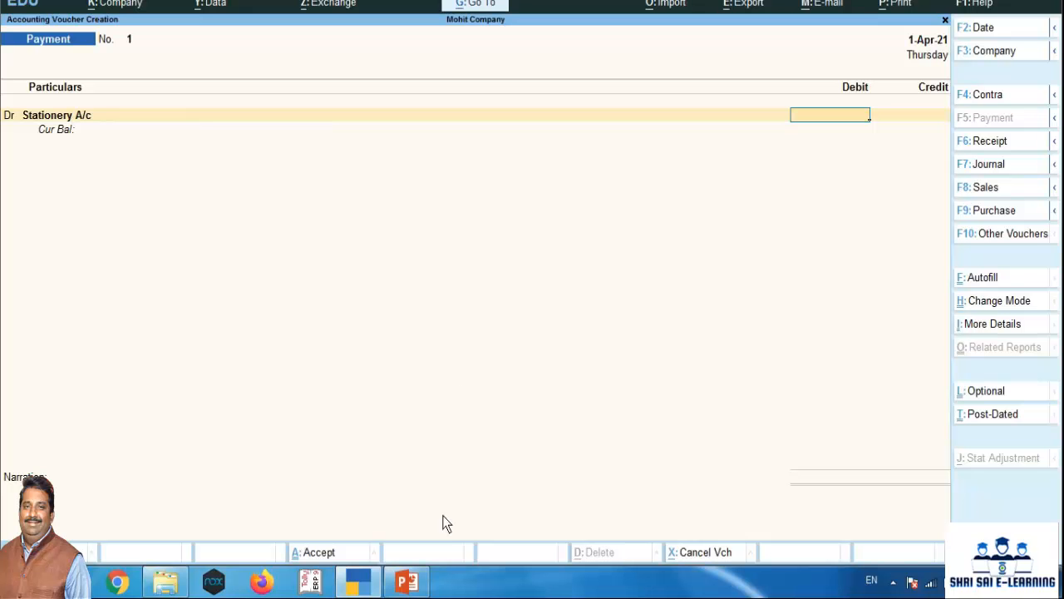
# Check the stationery amount in the PowerPoint transaction list, and set the debit in TallyPrime to 2000
pyautogui.click(420, 584)
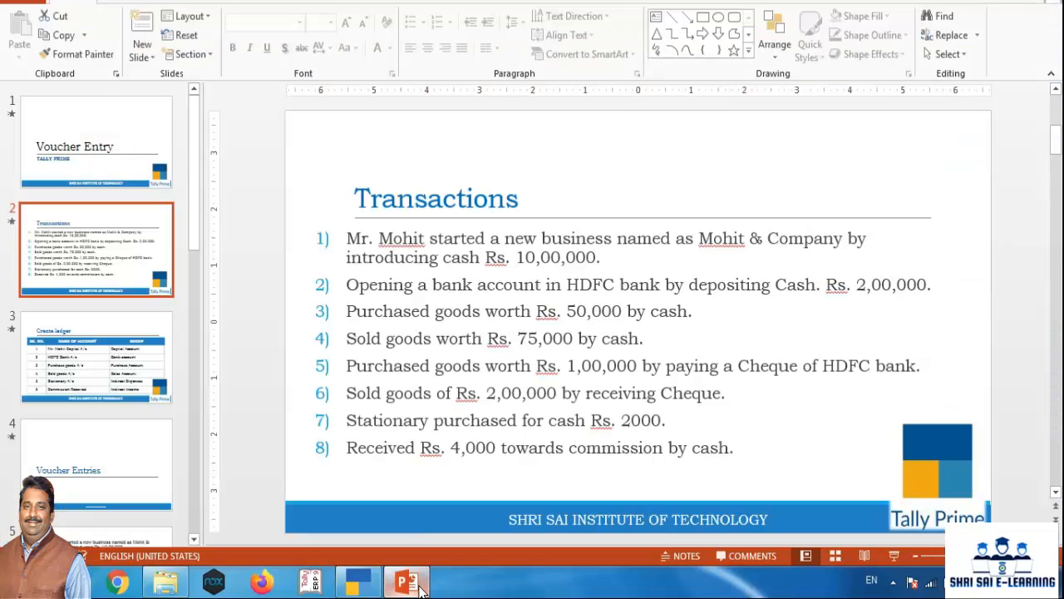
pyautogui.click(367, 586)
pyautogui.write('2000')
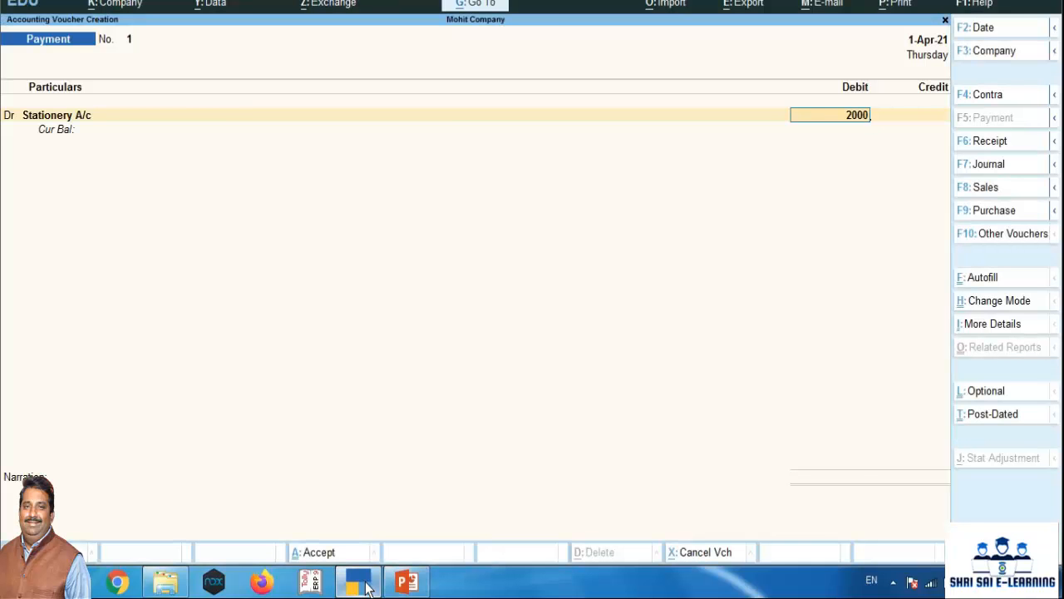
pyautogui.press('Return')
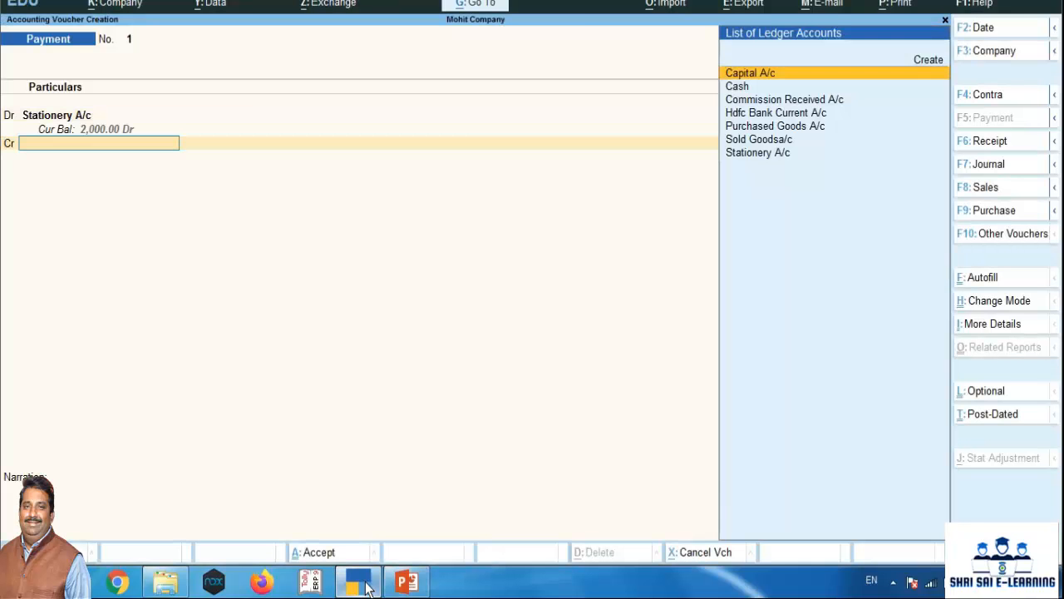
# Credit Cash with 2,000 in the payment voucher
pyautogui.write('cash')
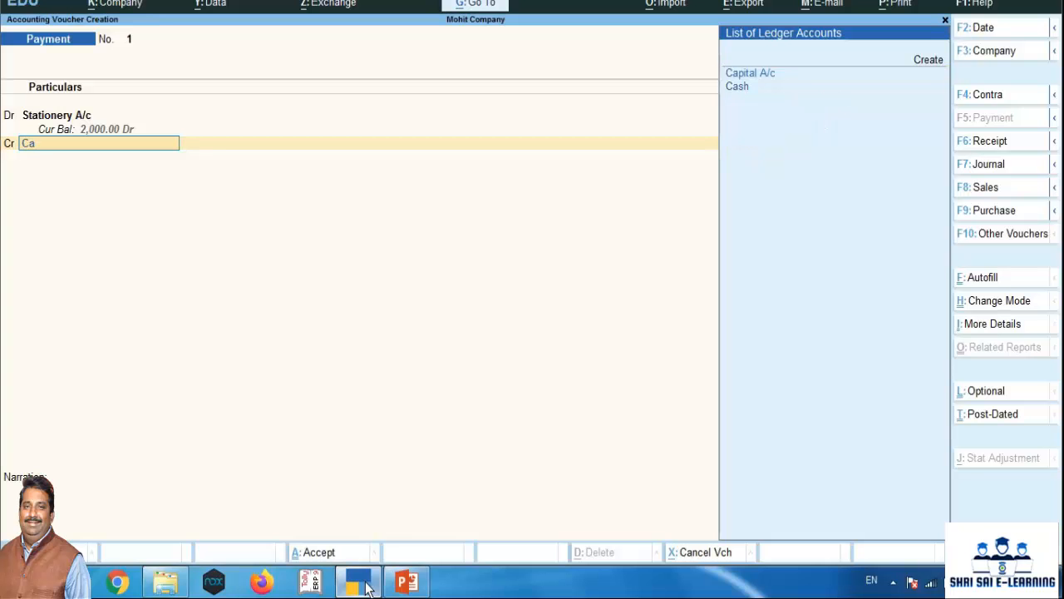
pyautogui.press('Return')
pyautogui.press('Return')
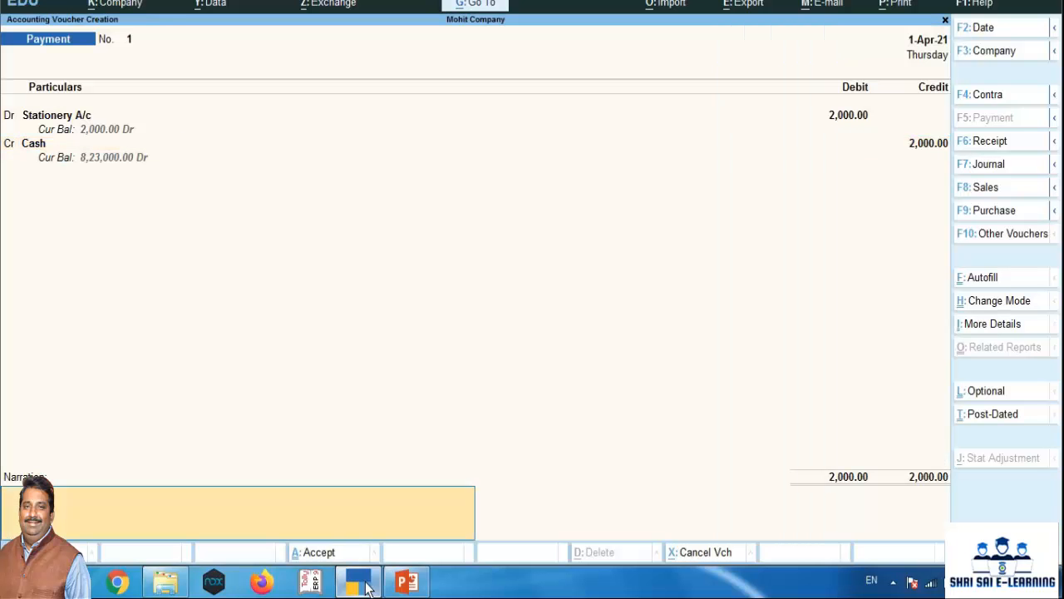
# Add the narration "being stationery purchased by cash" and save the payment voucher
pyautogui.write('being stationery purchased by')
pyautogui.write('cash')
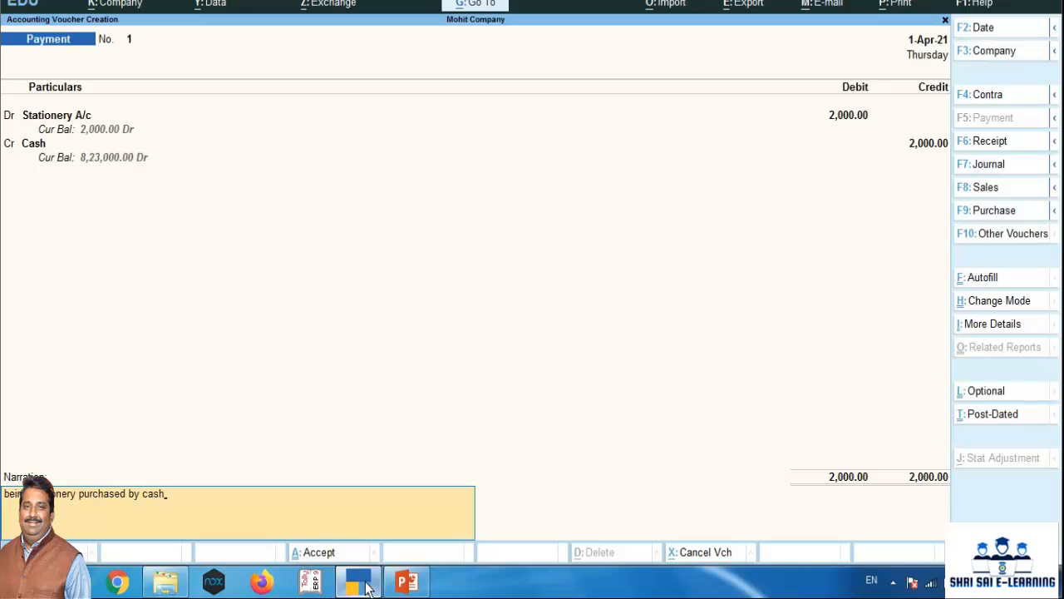
pyautogui.press('Return')
pyautogui.press('Return')
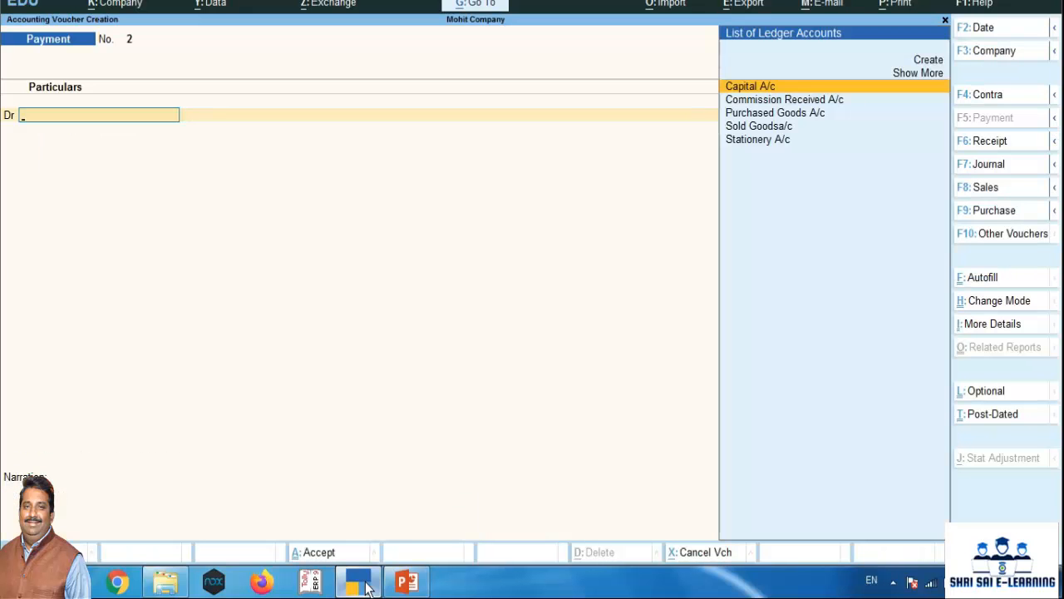
# Open a new receipt voucher, crediting Commission Received A/c and debiting Cash with 4,000
pyautogui.press('F6')
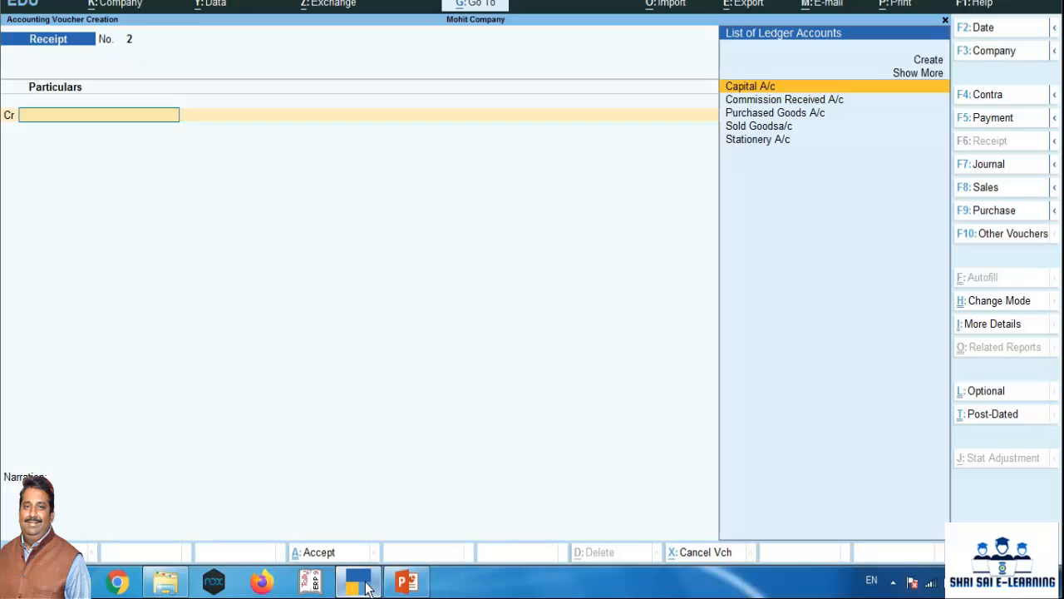
pyautogui.write('Co')
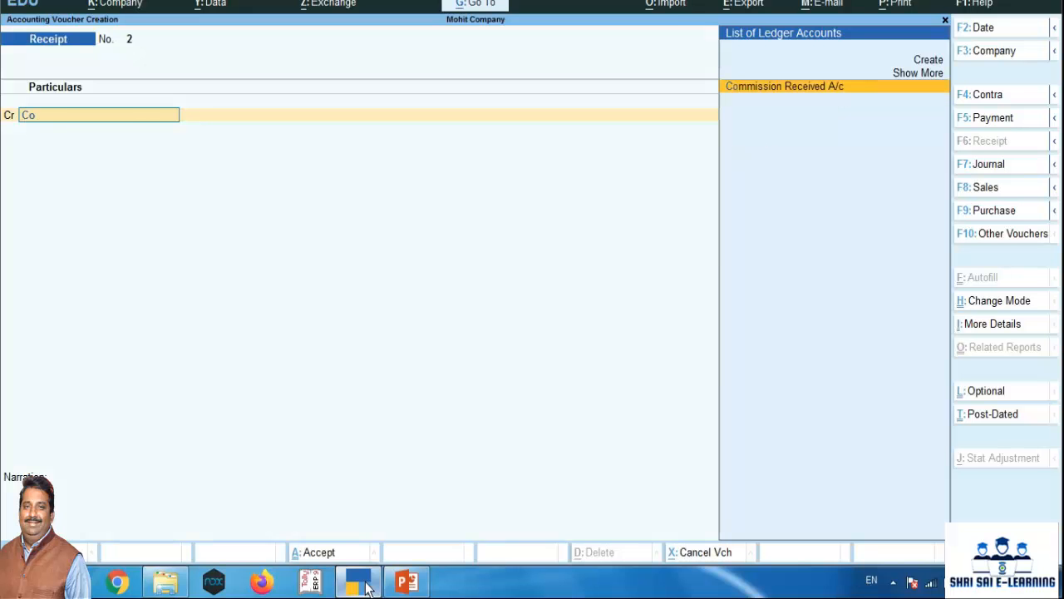
pyautogui.press('Return')
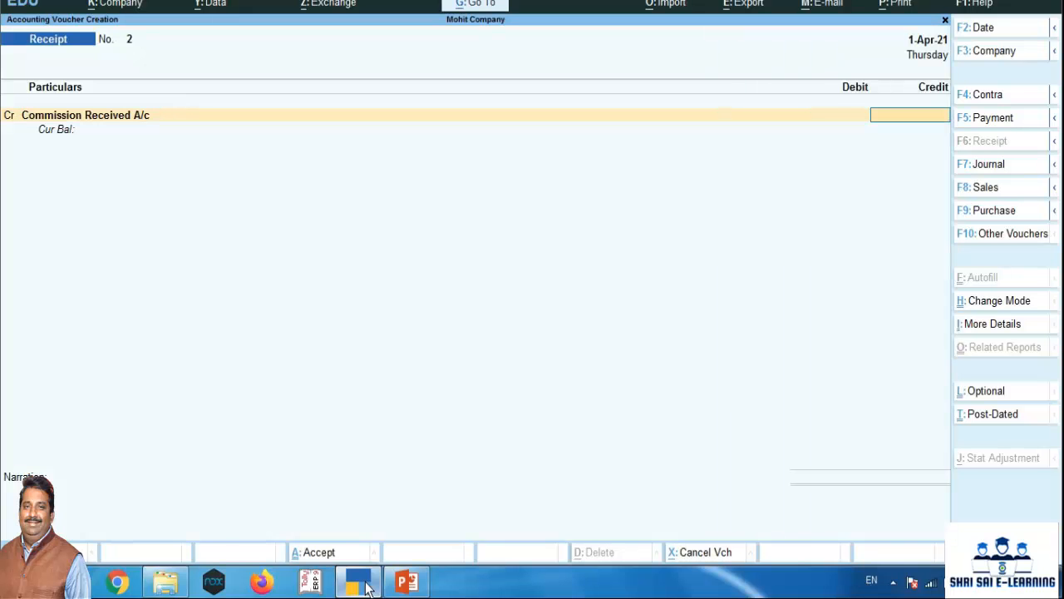
pyautogui.write('4000')
pyautogui.press('Return')
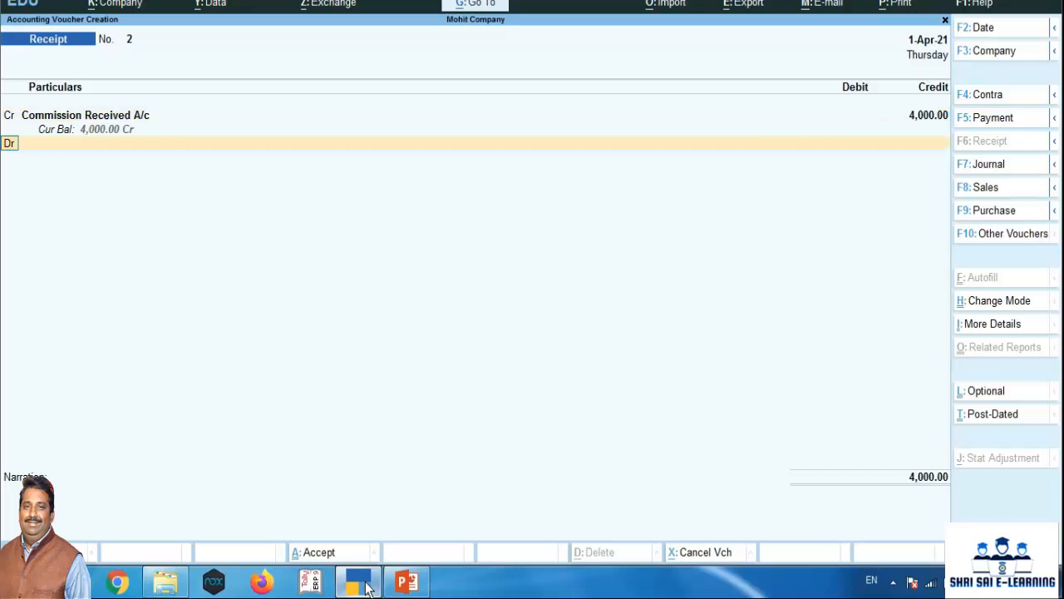
pyautogui.write('cash')
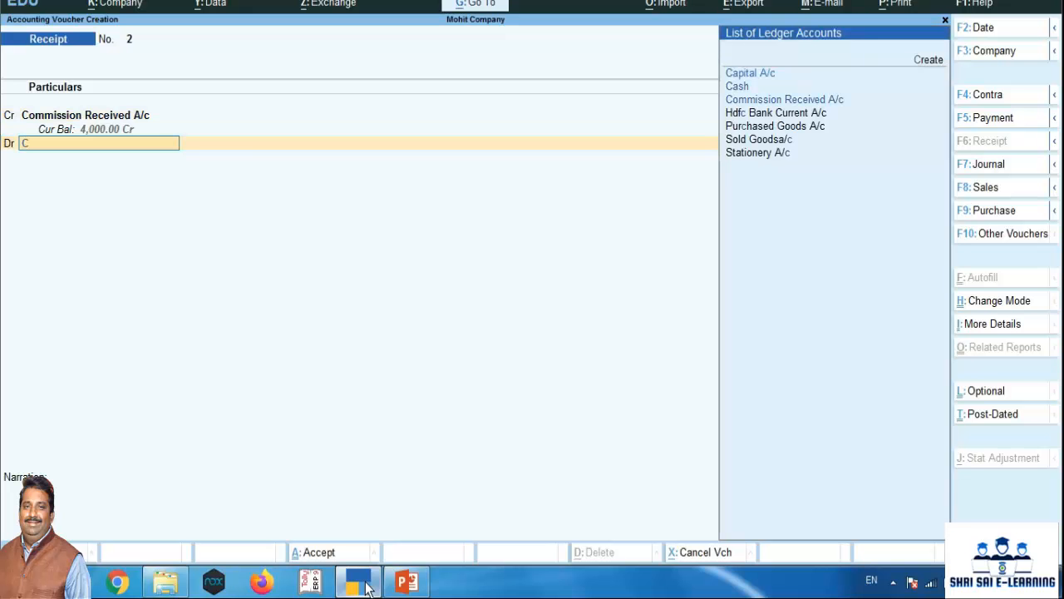
pyautogui.press('Return')
pyautogui.press('Return')
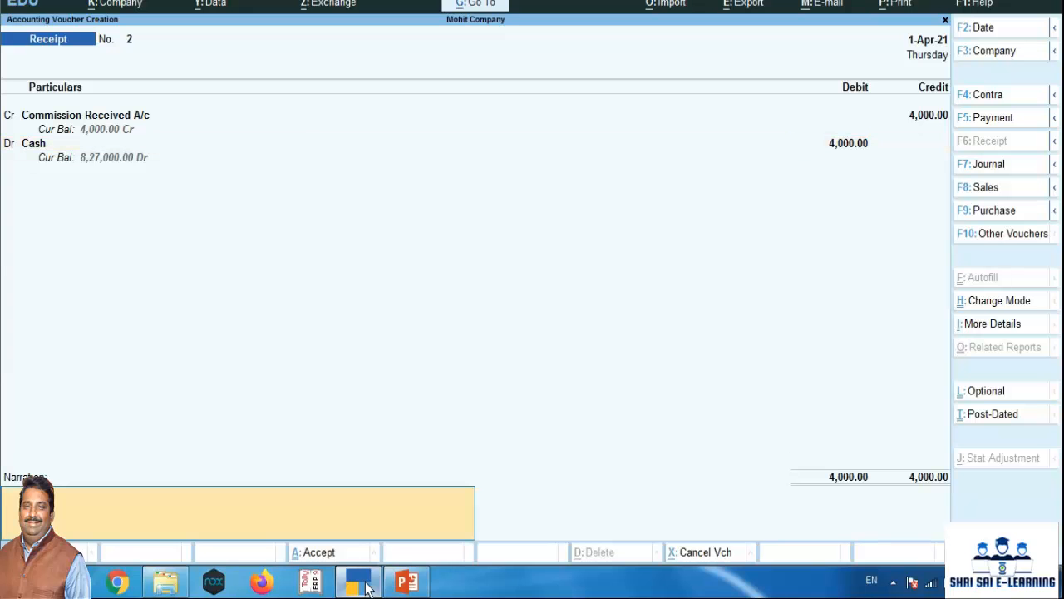
# Add the narration "being commission received by cash." and save the receipt voucher
pyautogui.write('being commission received by cash.')
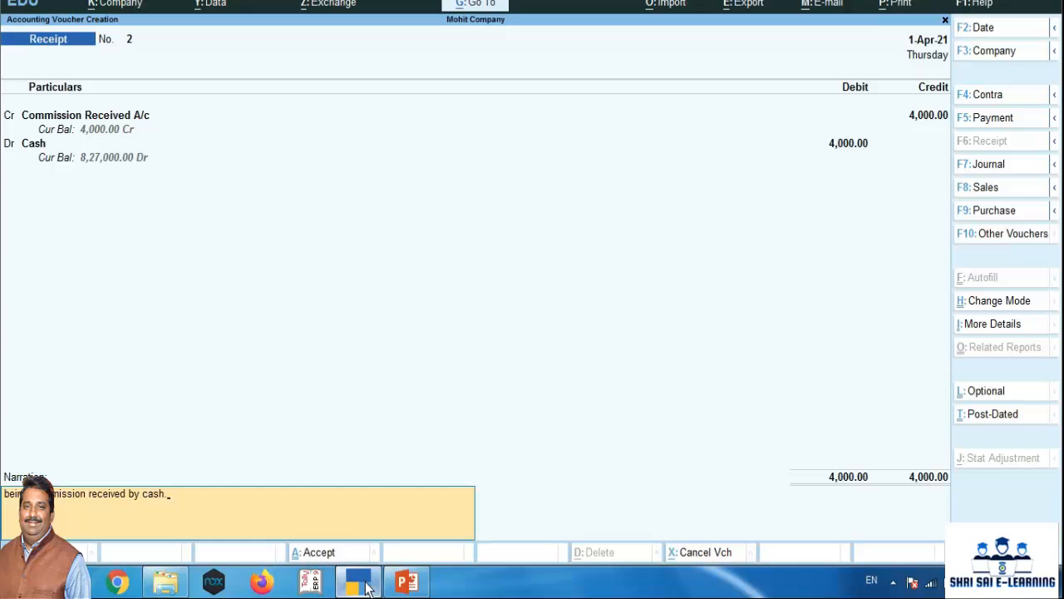
pyautogui.press('Return')
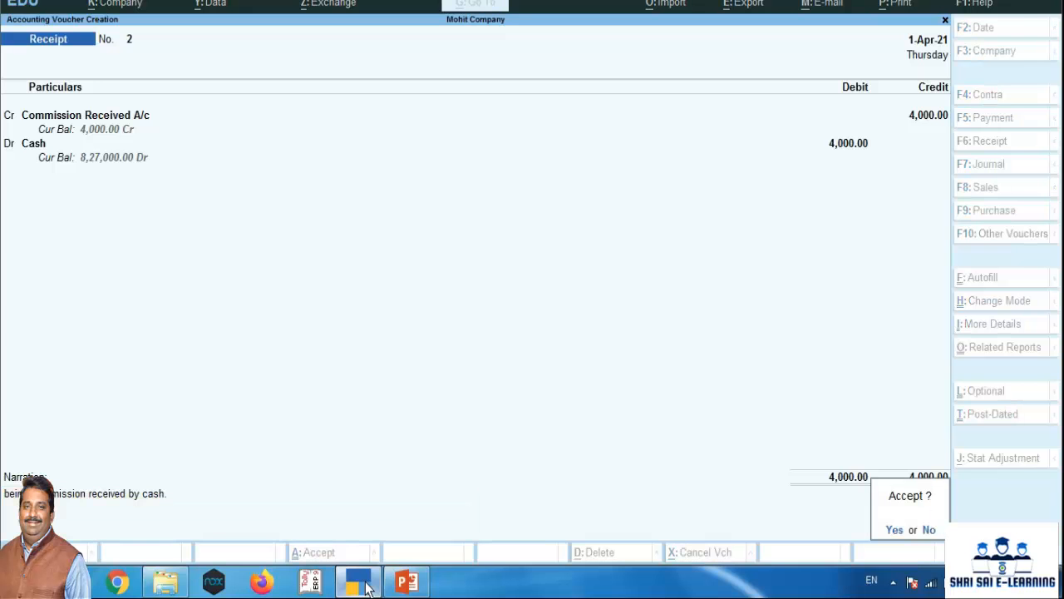
pyautogui.press('Return')
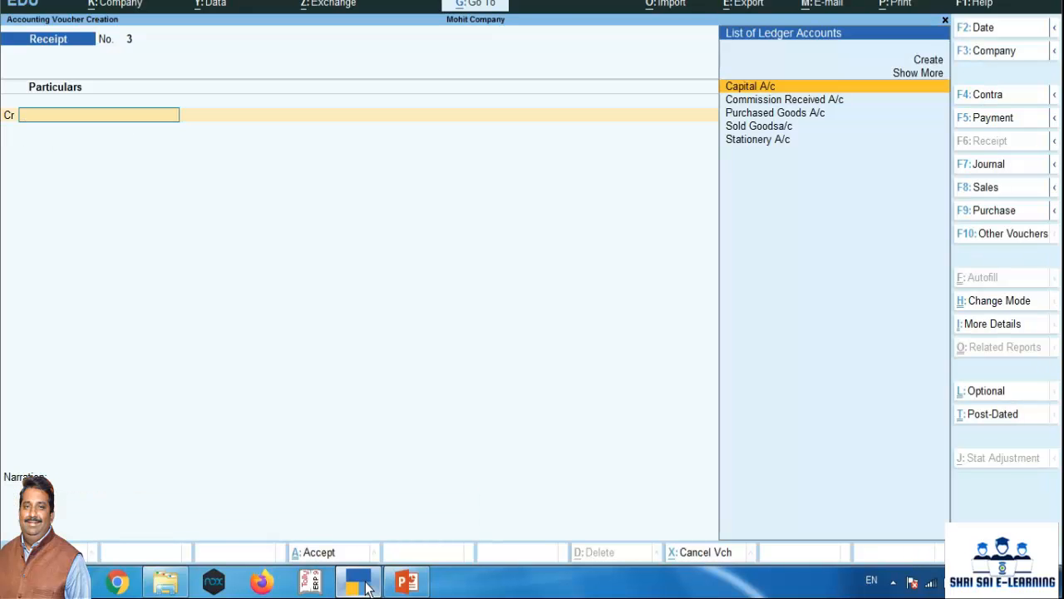
# Leave voucher entry and open the company's Balance Sheet in detailed view
pyautogui.press('Escape')
pyautogui.press('Return')
pyautogui.press('Down')
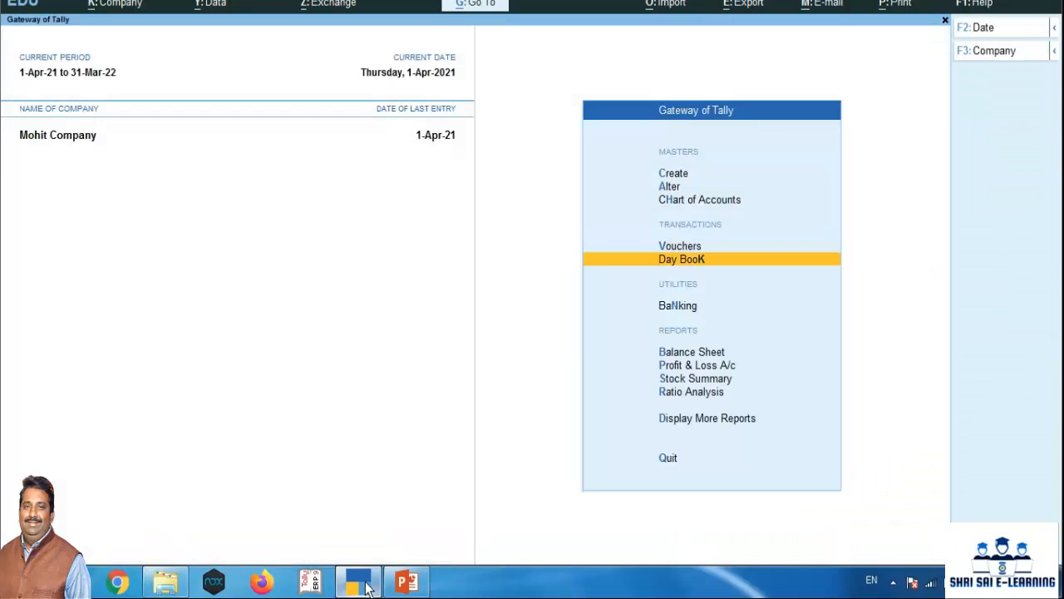
pyautogui.press('Down')
pyautogui.press('Down')
pyautogui.press('Return')
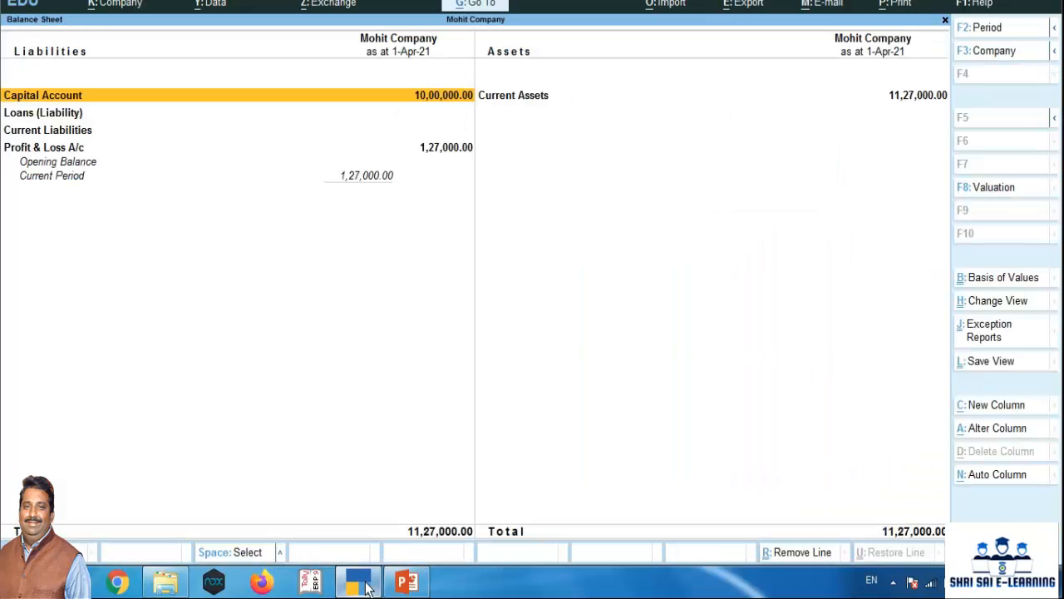
pyautogui.hotkey('alt', 'F5')
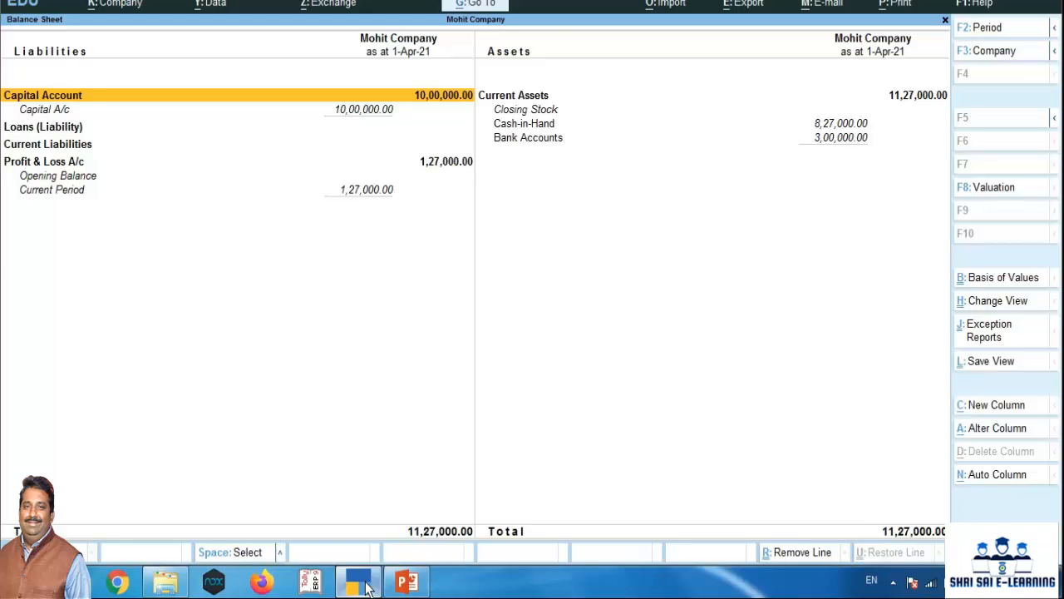
# Examine the balance sheet's liabilities, cash-in-hand and bank accounts, and open the Profit & Loss A/c details
pyautogui.press('Down')
pyautogui.press('Down')
pyautogui.press('Down')
pyautogui.press('Down')
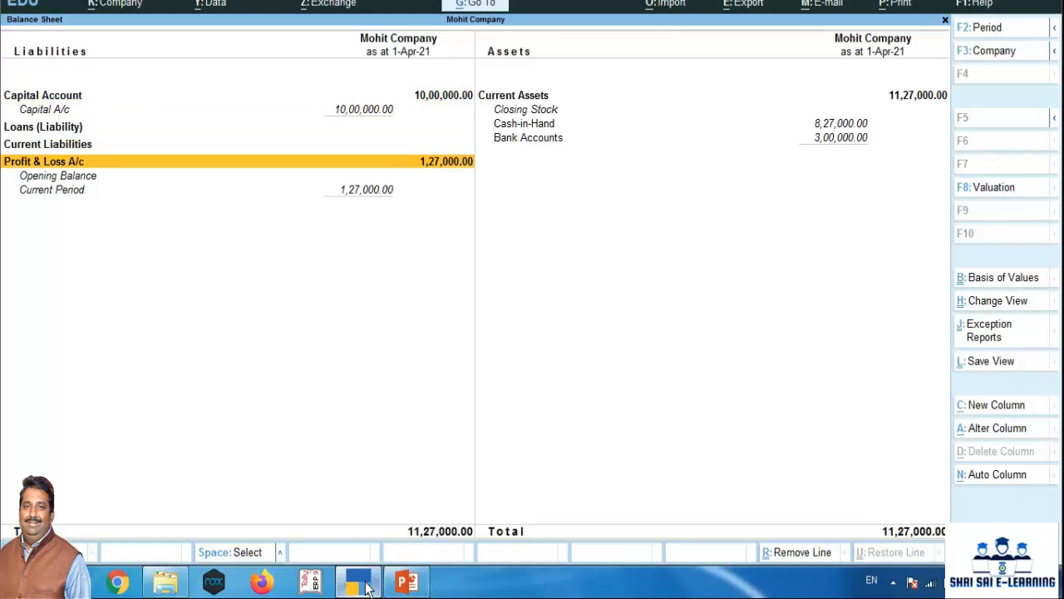
pyautogui.press('Right')
pyautogui.press('Up')
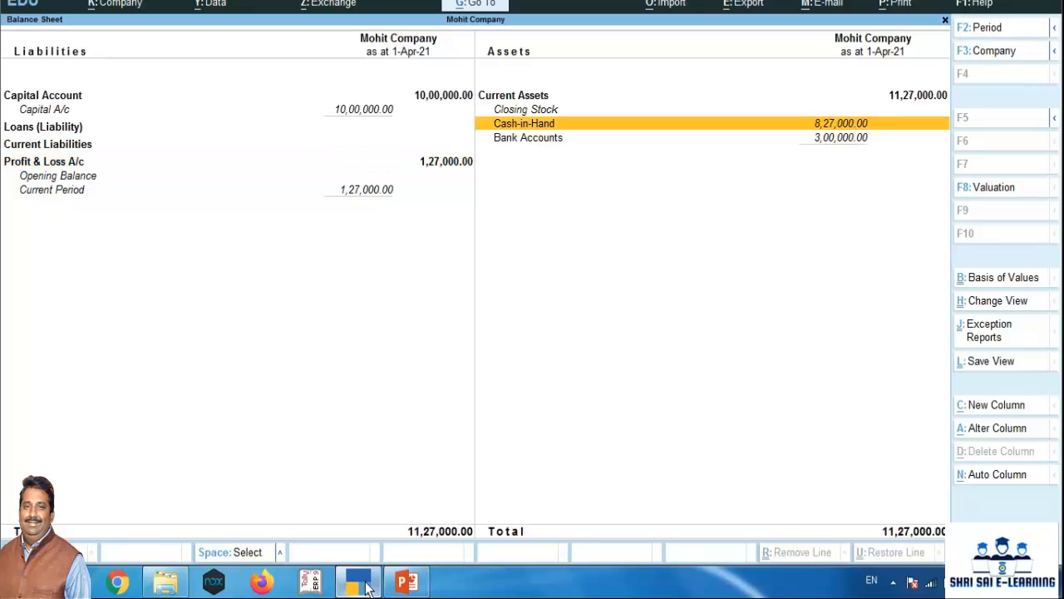
pyautogui.press('Down')
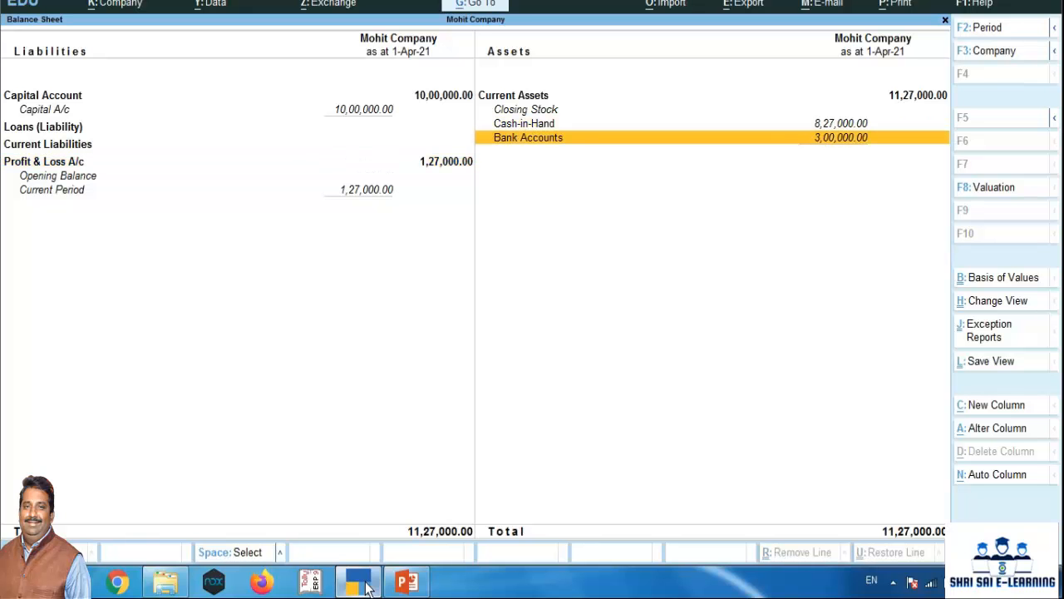
pyautogui.press('Left')
pyautogui.press('Down')
pyautogui.press('Down')
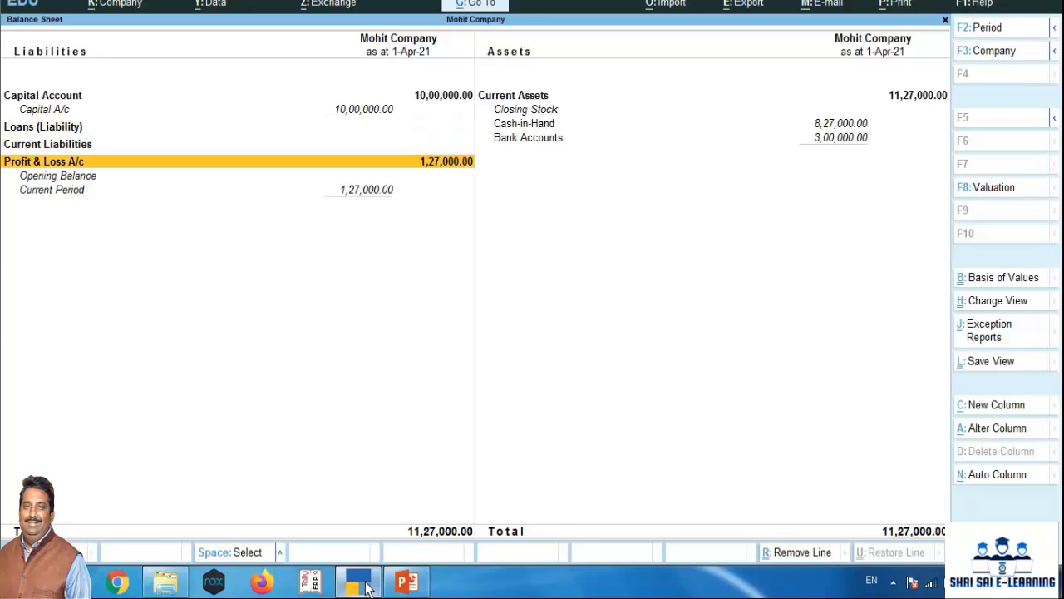
pyautogui.press('Return')
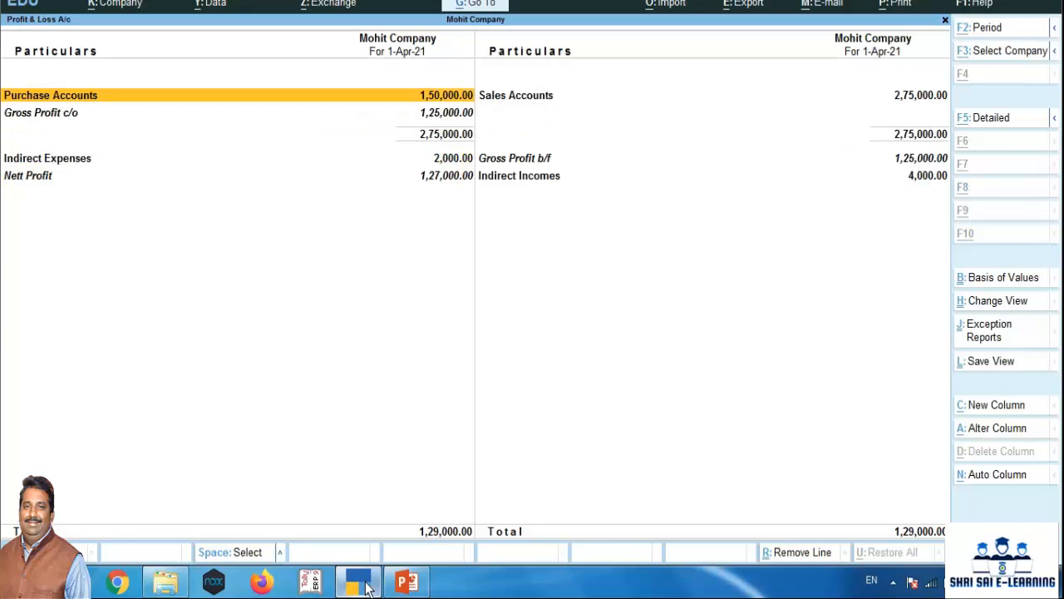
# Expand the Profit & Loss A/c to ledger-level detail and examine the gross profit and indirect income lines
pyautogui.hotkey('alt', 'F5')
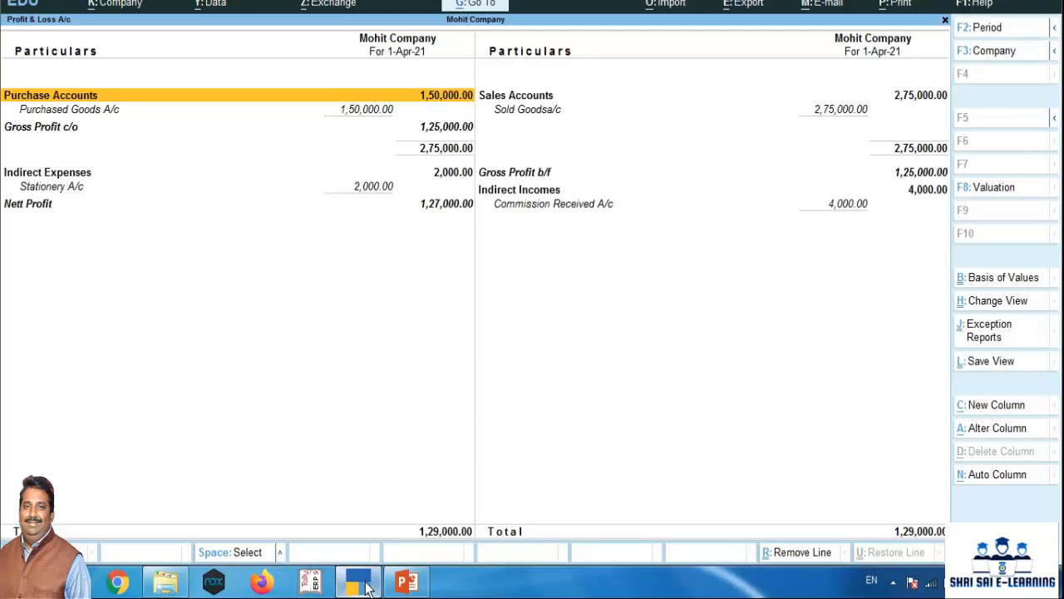
pyautogui.press('Down')
pyautogui.press('Down')
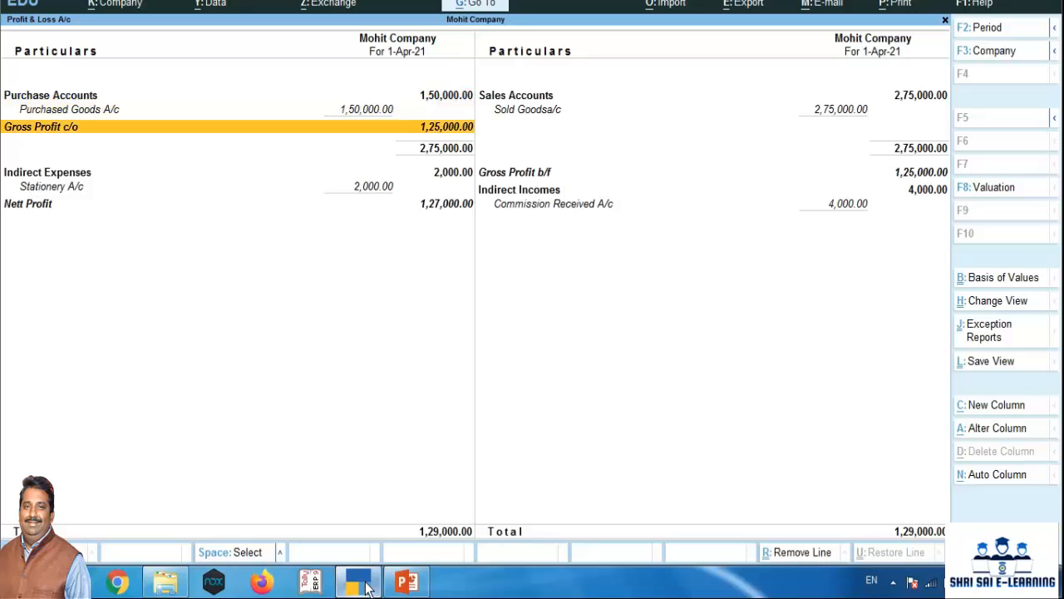
pyautogui.press('Right')
pyautogui.press('Down')
pyautogui.press('Up')
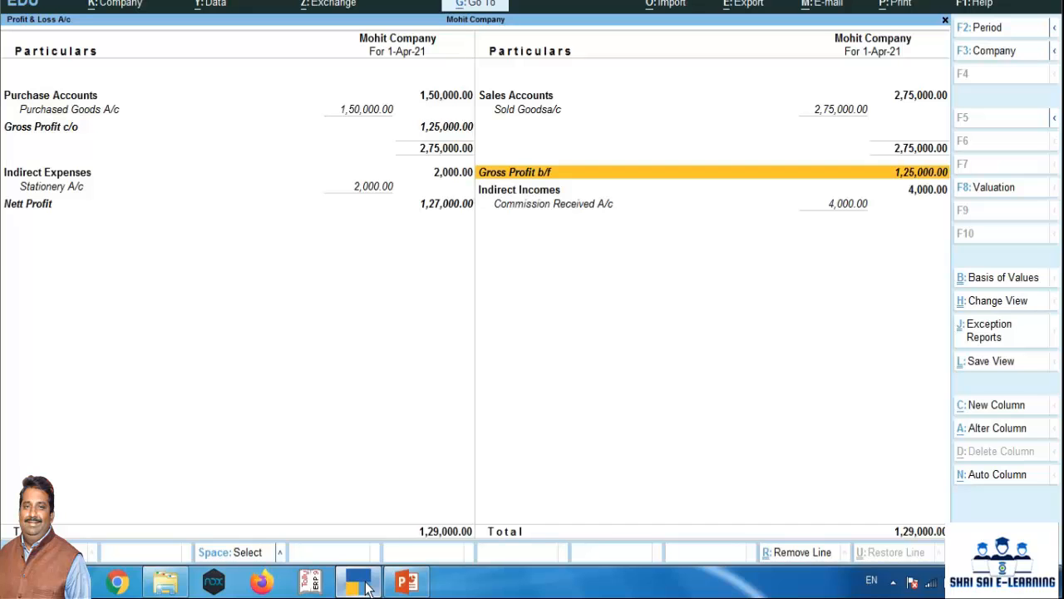
pyautogui.press('Down')
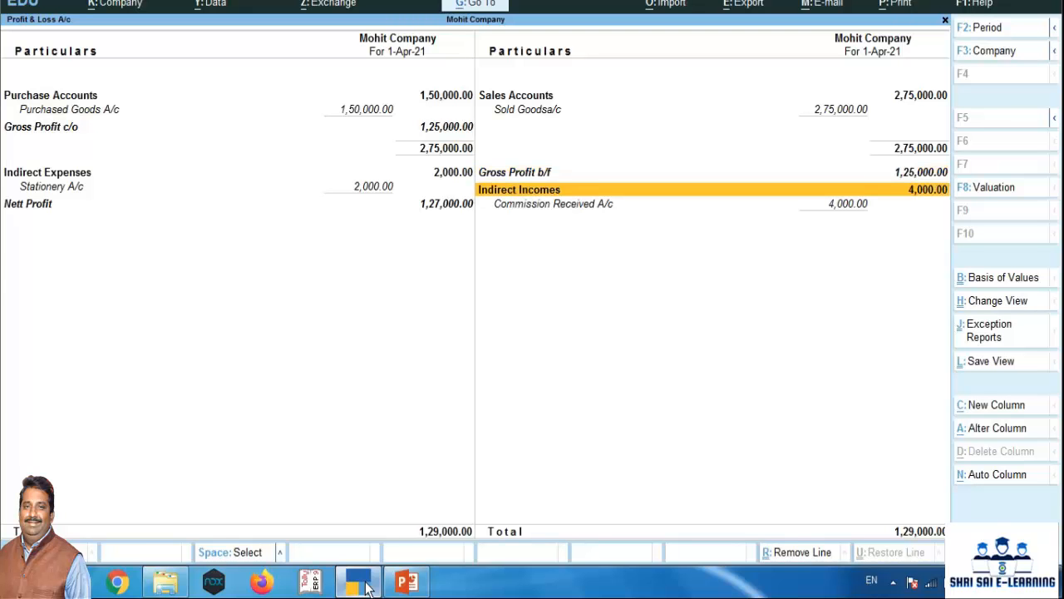
pyautogui.press('Down')
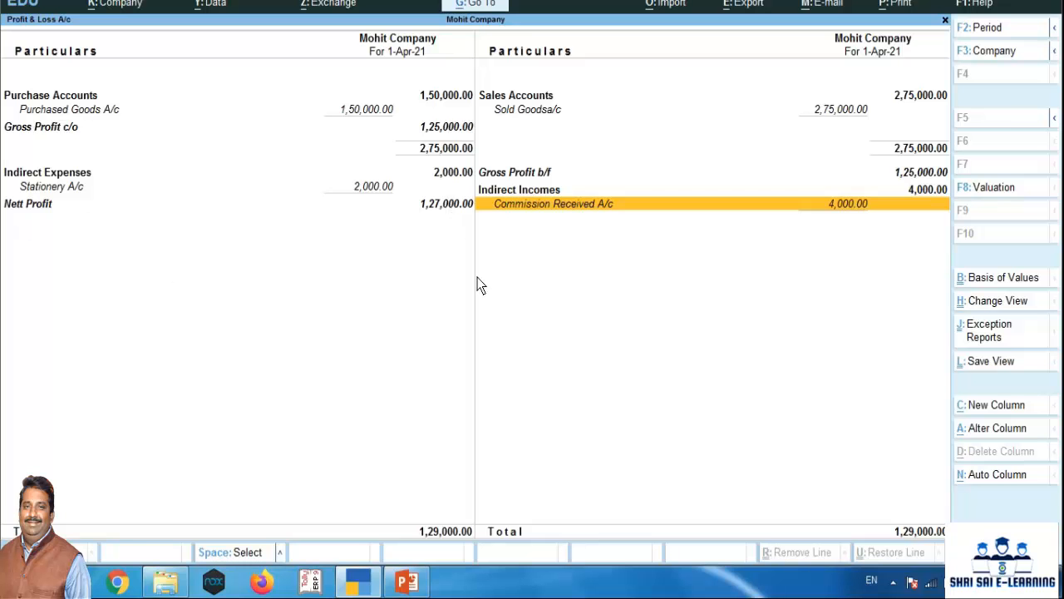
# Close the Profit & Loss A/c and open the Display More Reports list from the Gateway of Tally
pyautogui.press('Escape')
pyautogui.press('Escape')
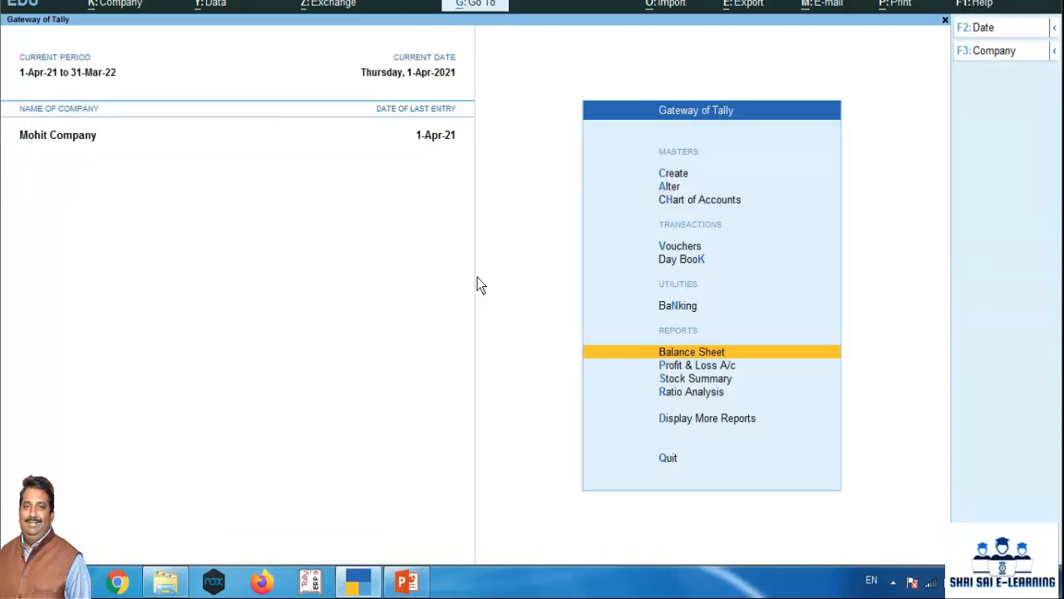
pyautogui.press('Down')
pyautogui.press('Down')
pyautogui.press('Down')
pyautogui.press('Down')
pyautogui.press('Return')
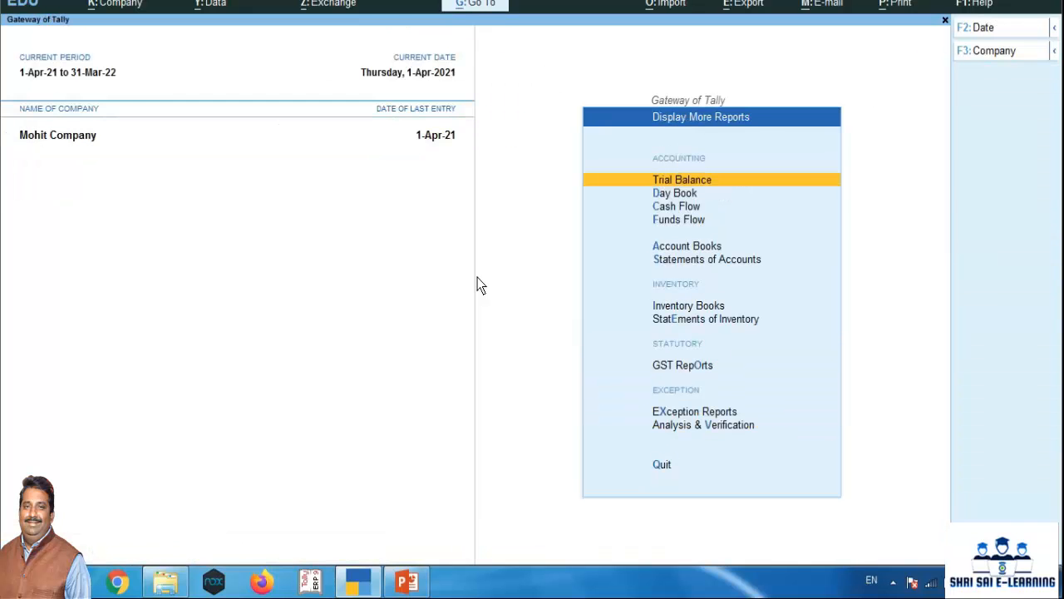
# View the Trial Balance, Day Book, Cash Flow and Funds Flow reports one after another, closing each one
pyautogui.press('Return')
pyautogui.press('Escape')
pyautogui.press('Down')
pyautogui.press('Return')
pyautogui.press('Escape')
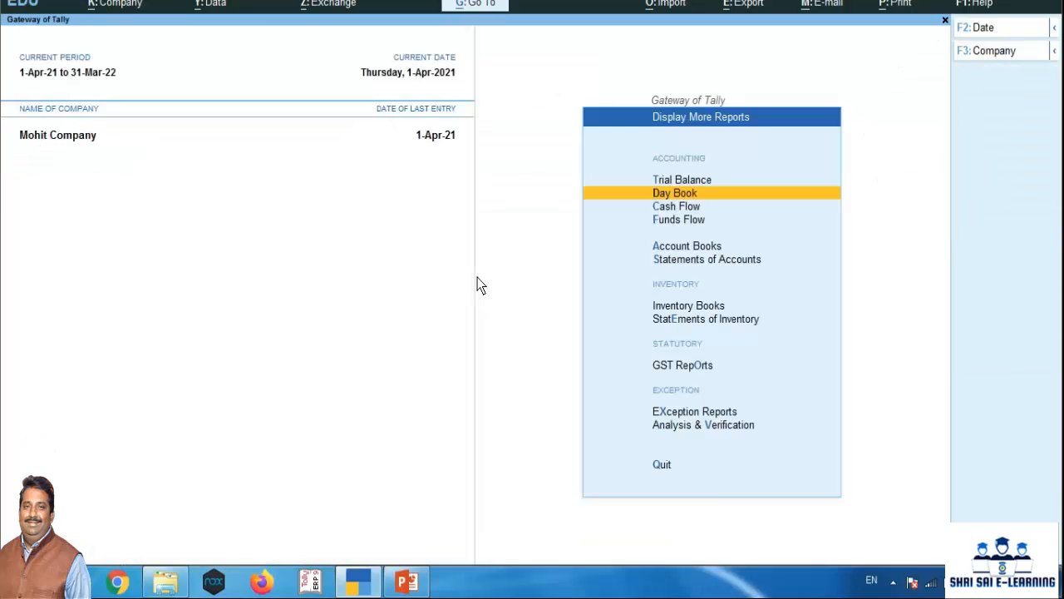
pyautogui.press('Down')
pyautogui.press('Return')
pyautogui.press('Escape')
pyautogui.press('Down')
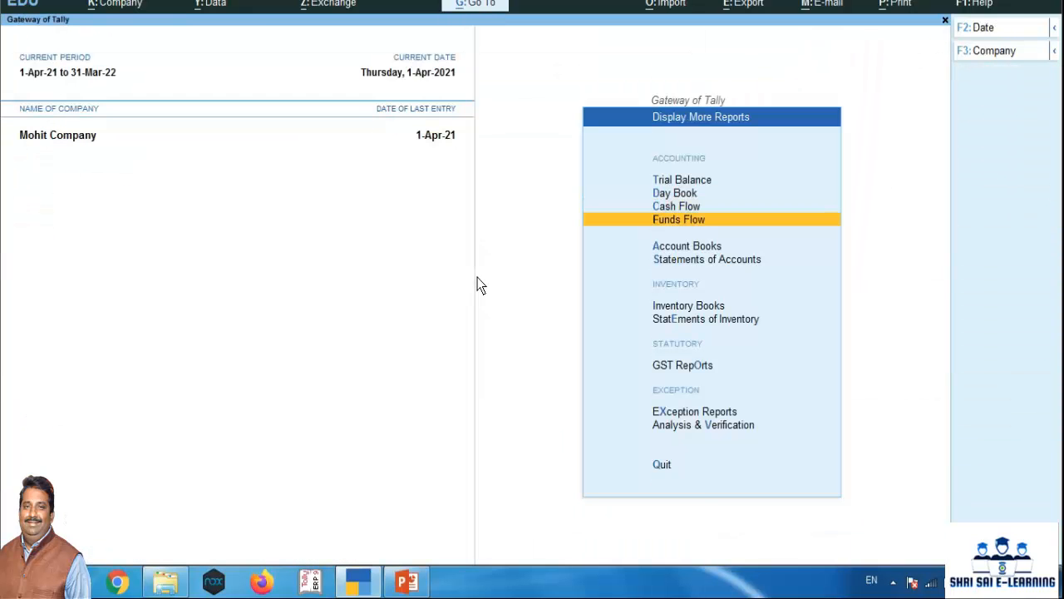
pyautogui.press('Return')
pyautogui.press('Escape')
# Open the Cash ledger's vouchers from the Account Books to examine its debit and credit entries
pyautogui.press('Down')
pyautogui.press('Return')
pyautogui.press('Down')
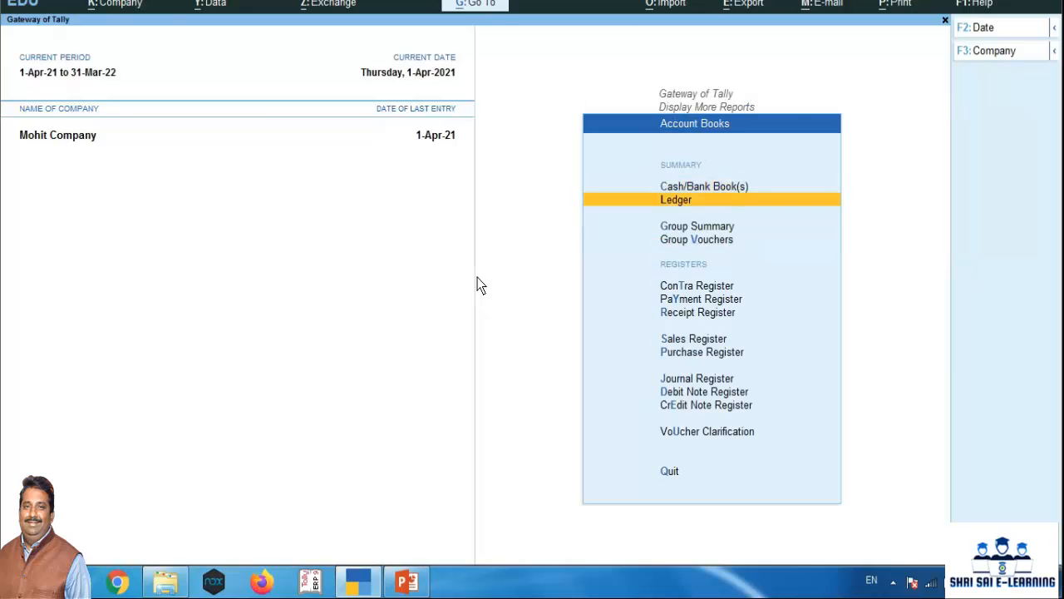
pyautogui.press('Return')
pyautogui.press('Down')
pyautogui.press('Down')
pyautogui.press('Down')
pyautogui.press('Down')
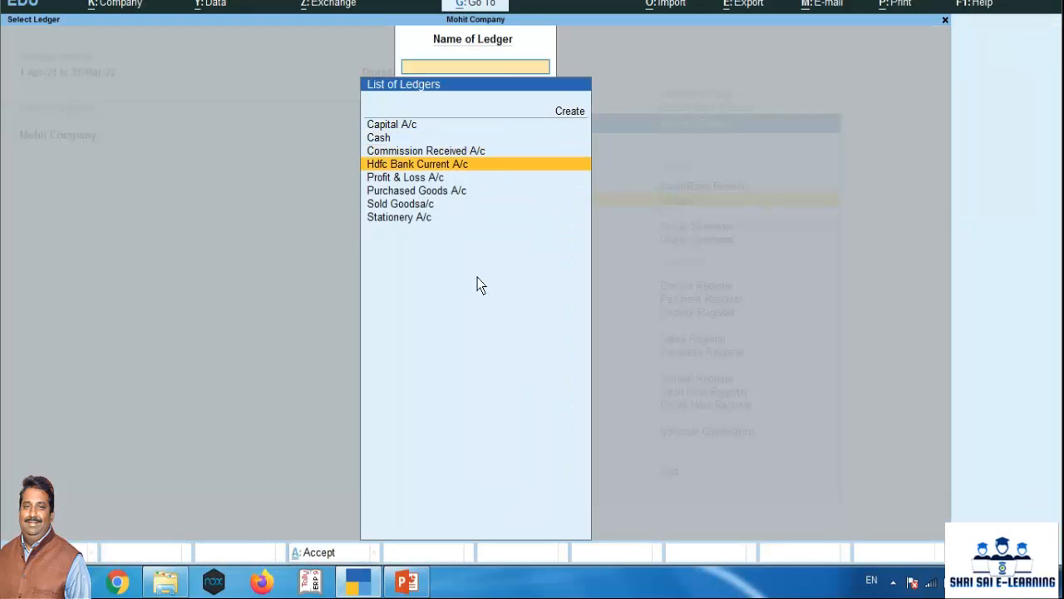
pyautogui.press('Up')
pyautogui.press('Up')
pyautogui.press('Up')
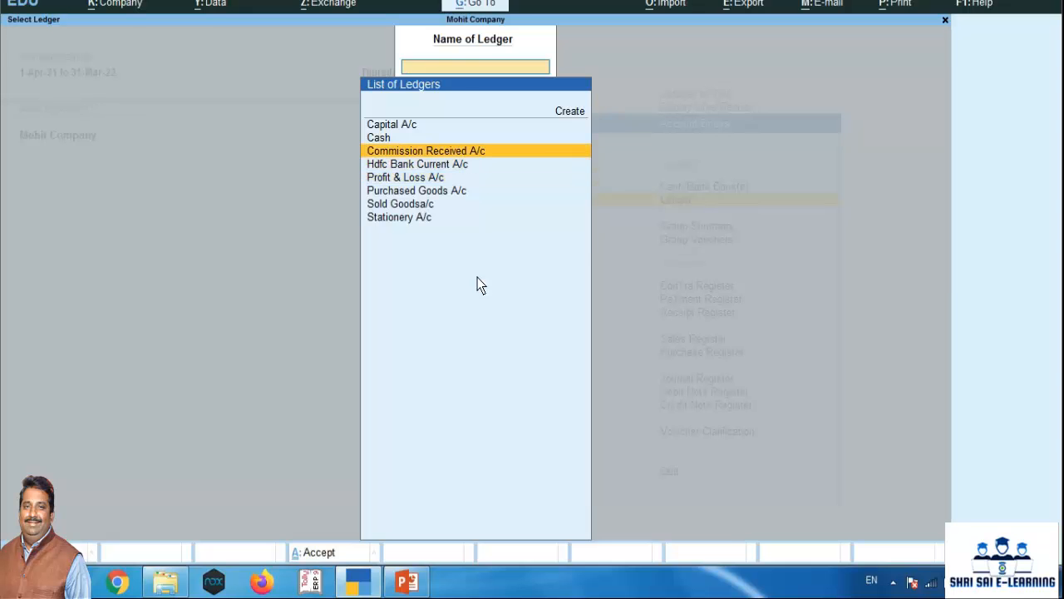
pyautogui.press('Return')
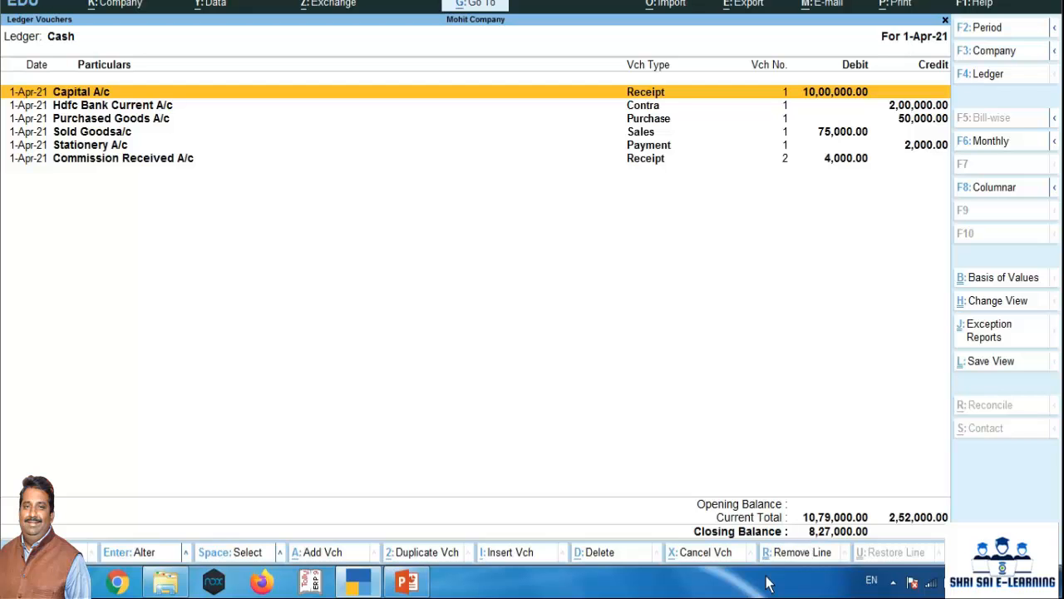
# Close the Cash ledger and leave Account Books, returning to Display More Reports
pyautogui.press('Escape')
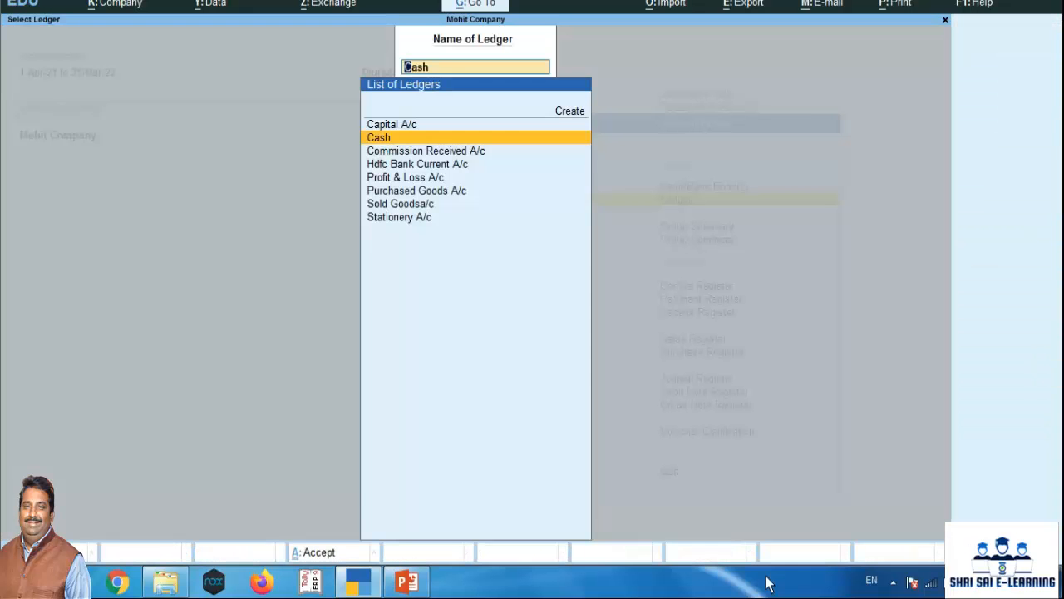
pyautogui.press('Escape')
pyautogui.press('Escape')
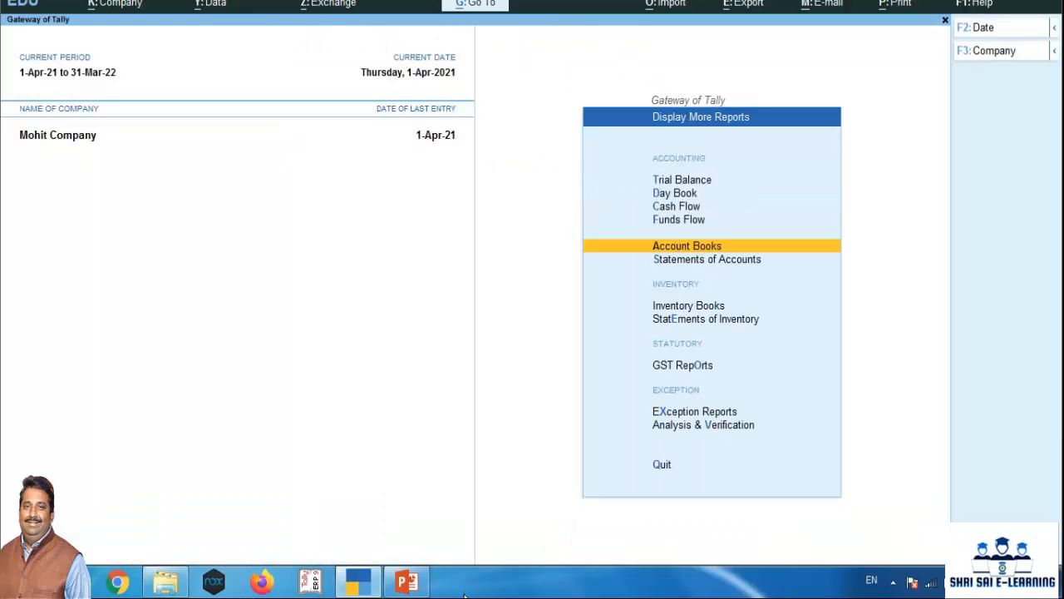
pyautogui.click(895, 582)
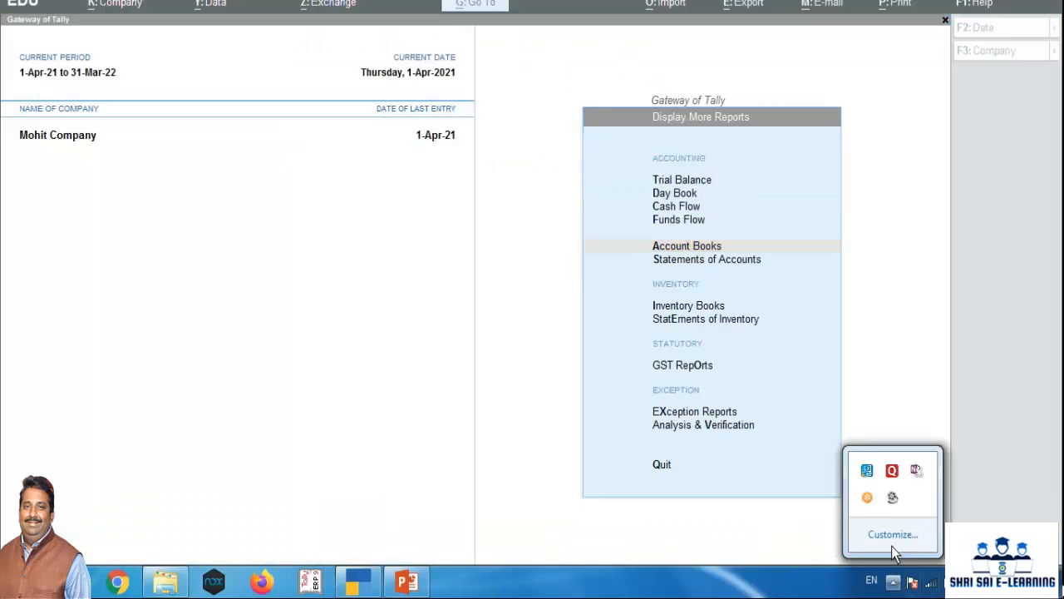